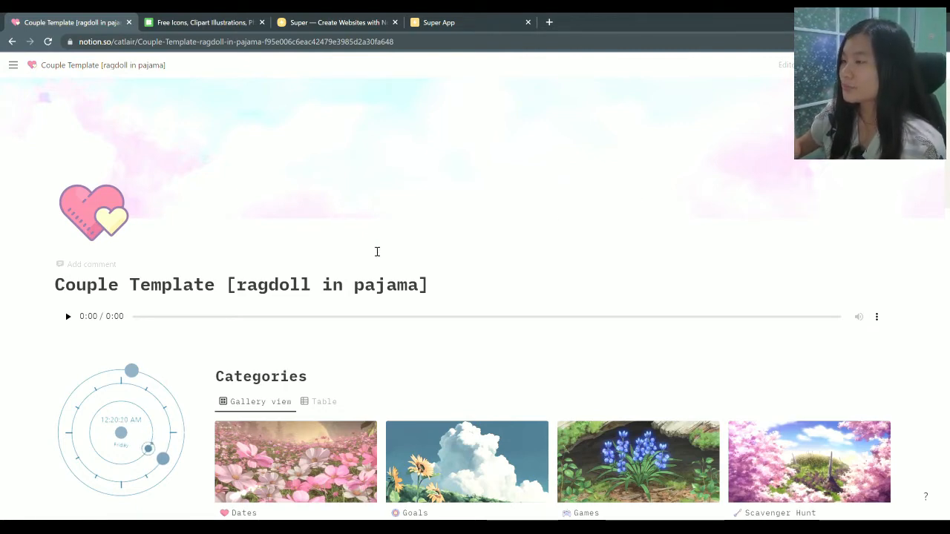
Create a private page, open it as a full page, and title it 'Ragdoll in Pajama'
mouse_move(14, 66)
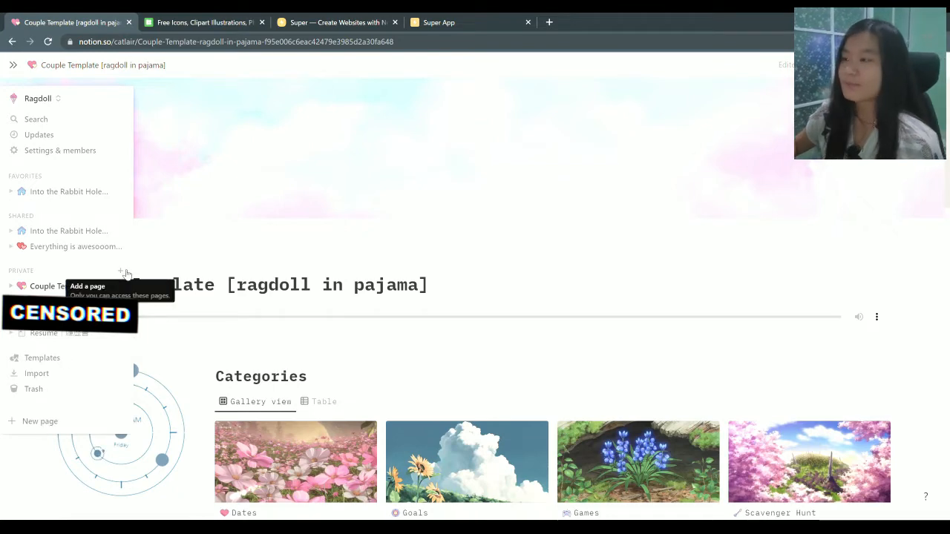
click(52, 426)
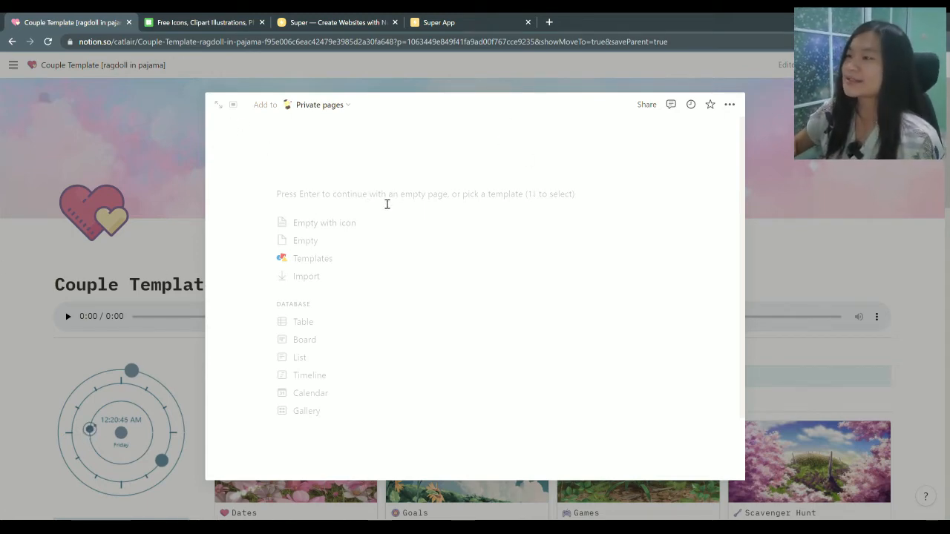
click(223, 108)
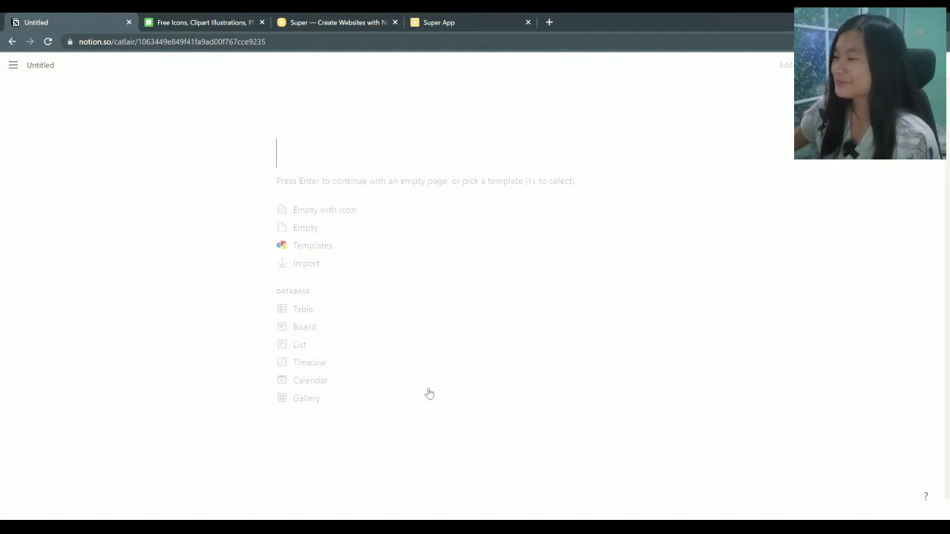
mouse_move(297, 135)
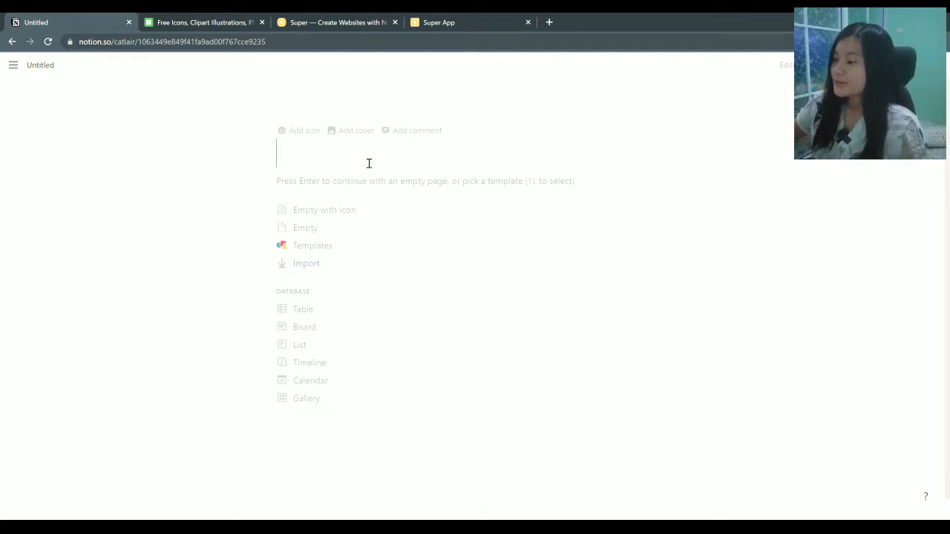
text(Rag)
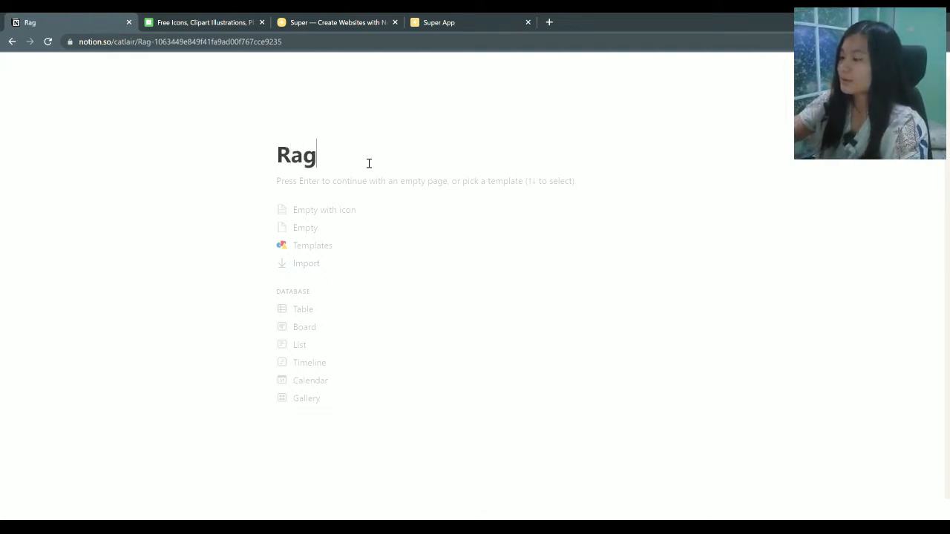
text(doll in Pa)
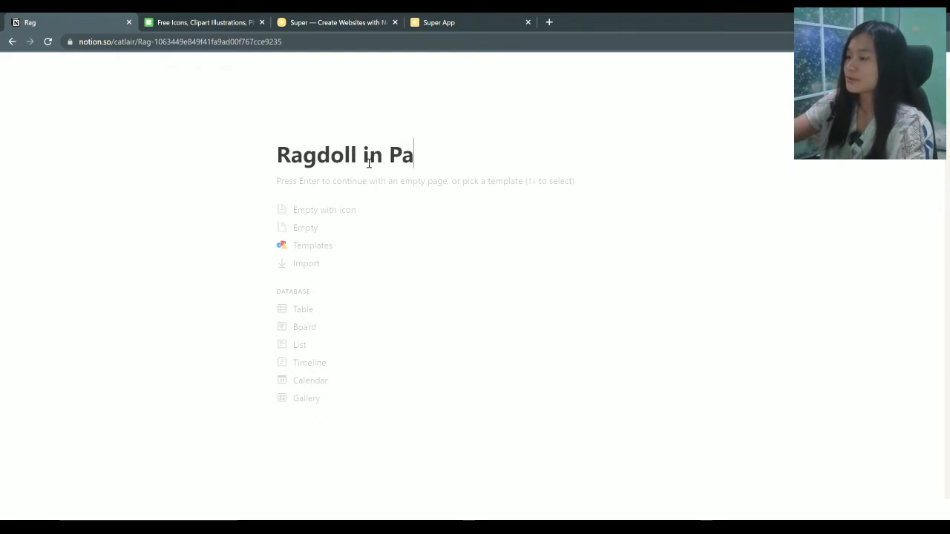
text(jama)
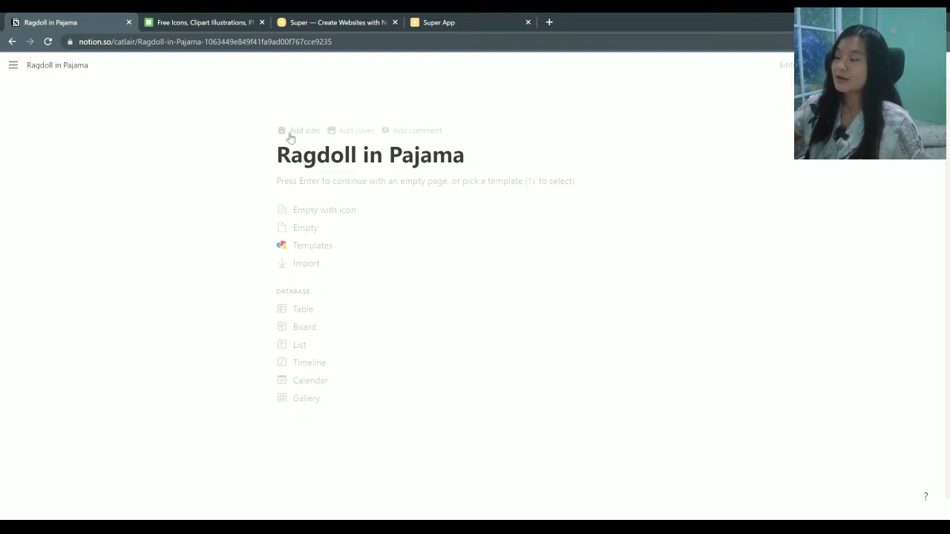
Set the page icon to the alien emoji from the Emojis list
click(294, 136)
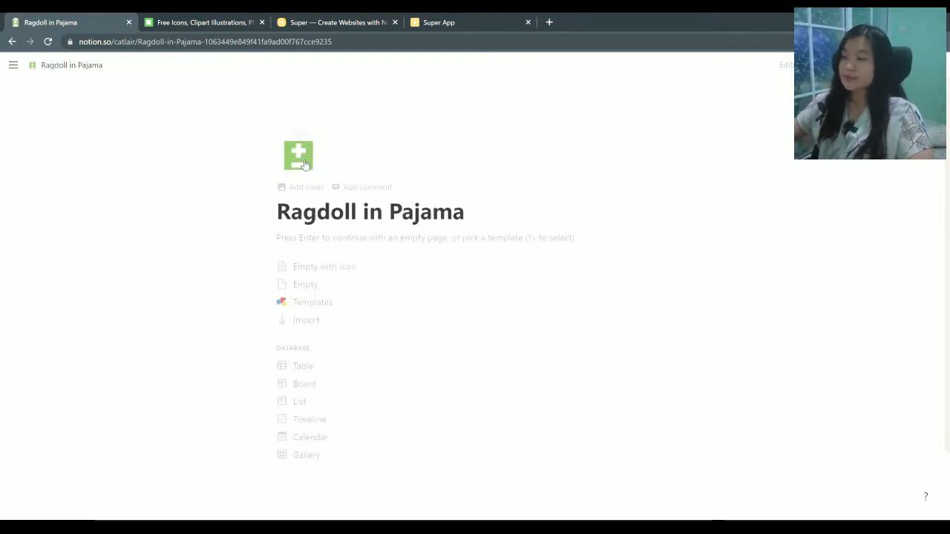
click(301, 159)
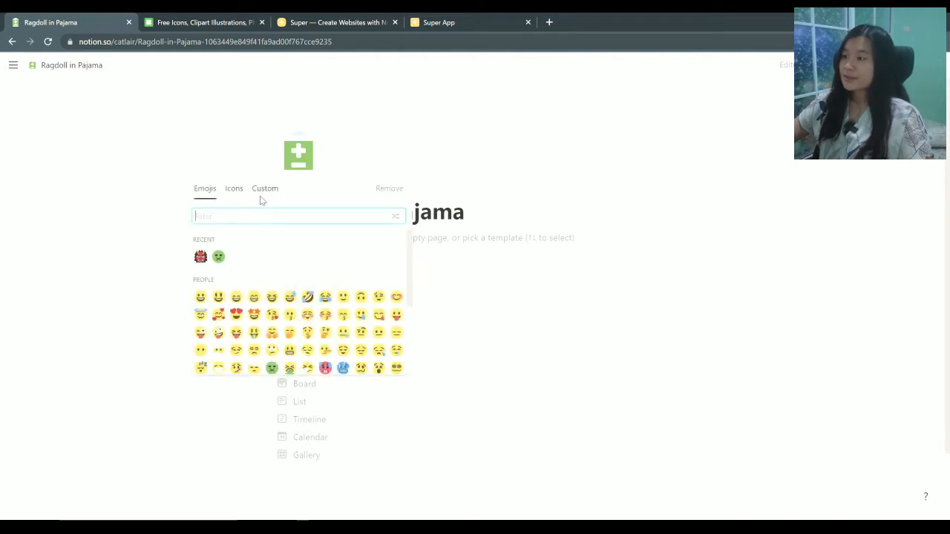
click(279, 192)
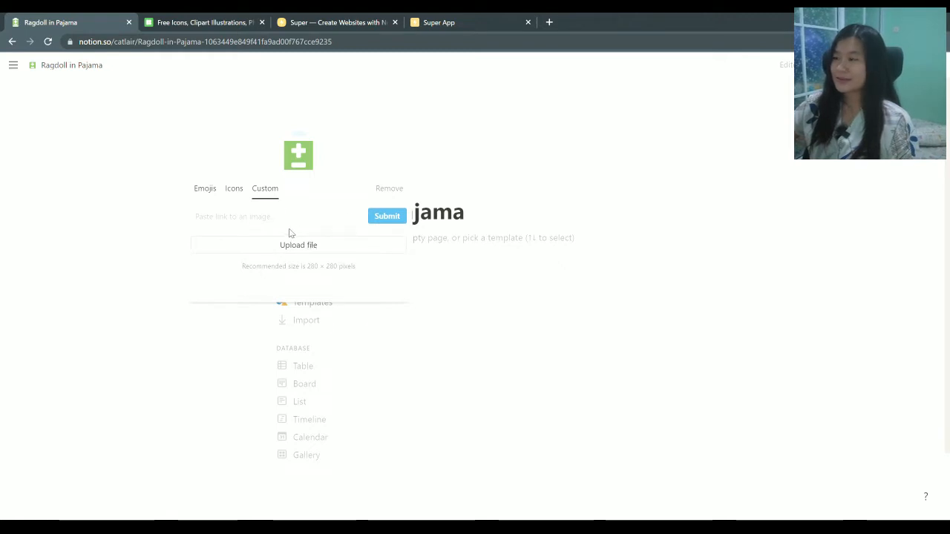
click(207, 190)
scroll(348, 243, down, 5)
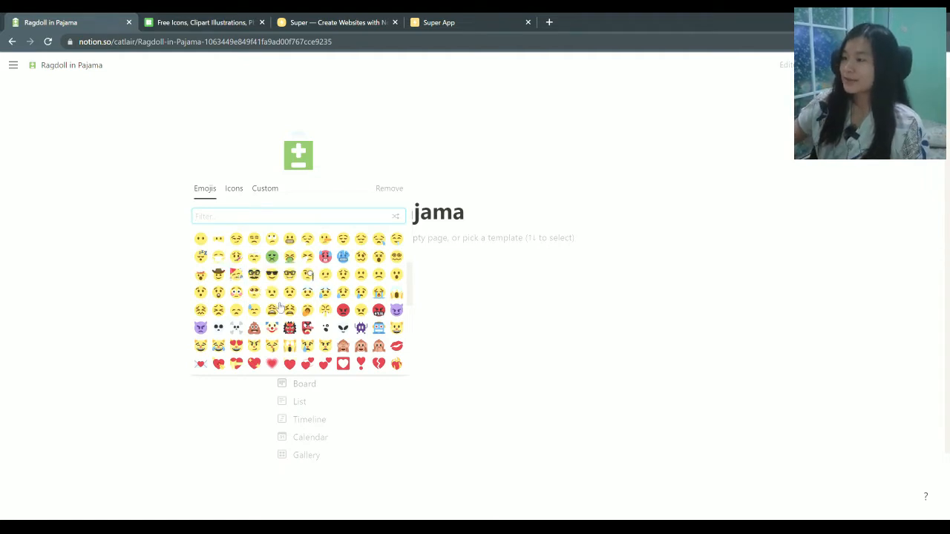
scroll(301, 331, down, 1)
scroll(301, 332, down, 2)
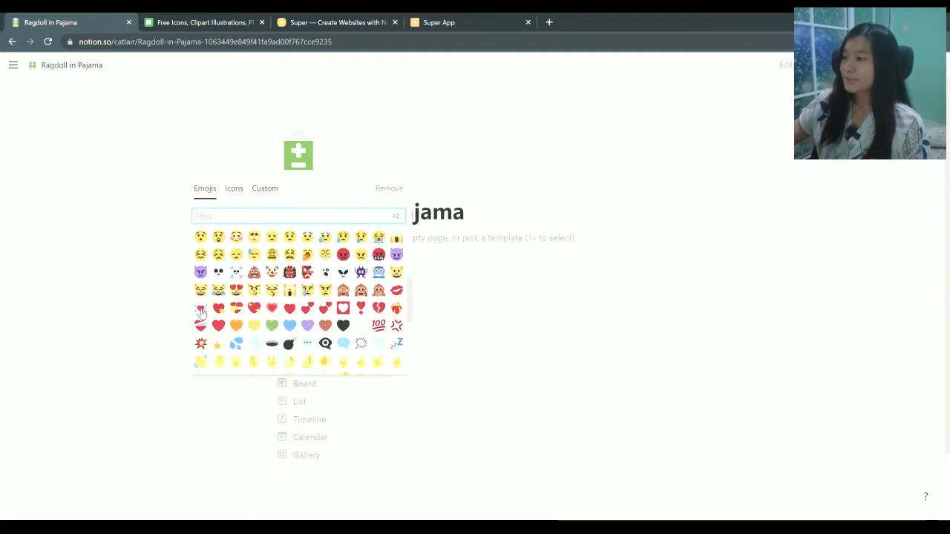
click(343, 273)
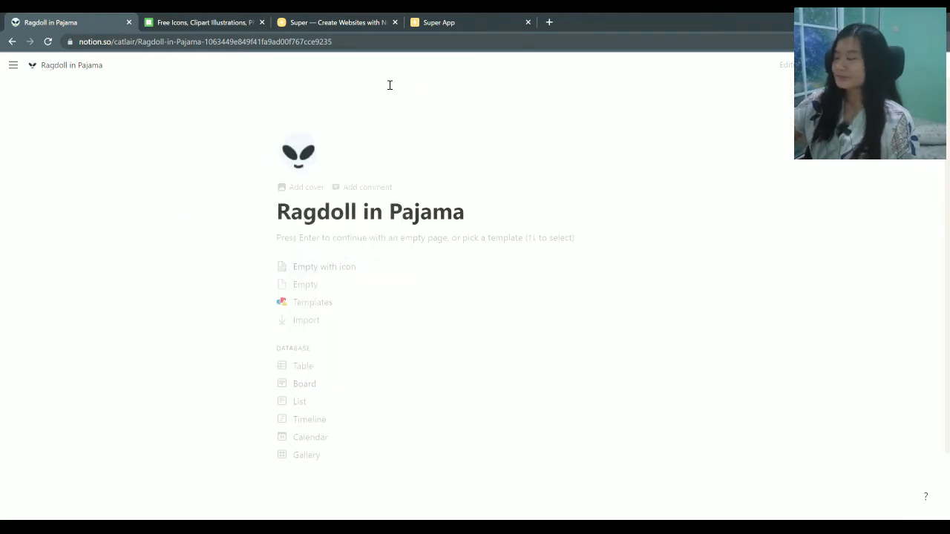
click(305, 158)
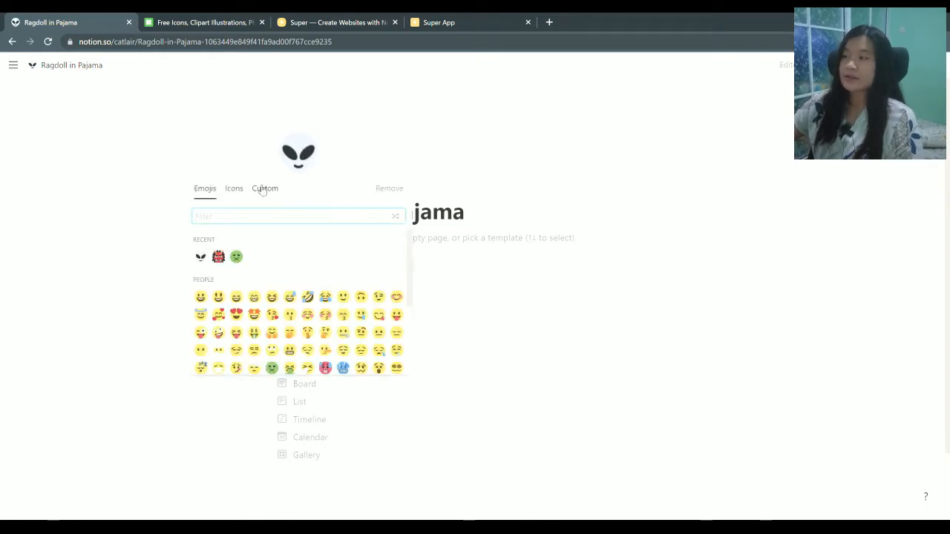
click(159, 166)
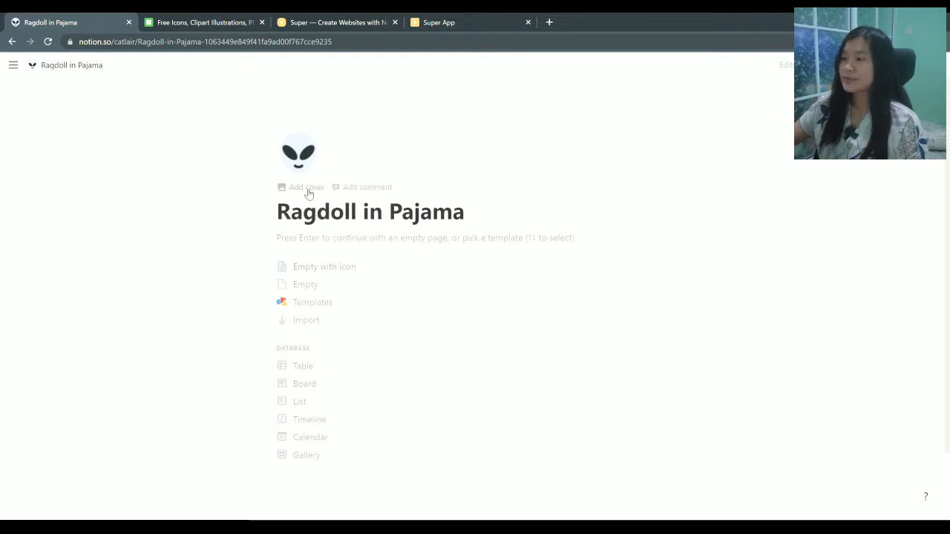
Add a cover using the sparkler 'COOL' photo found by searching Unsplash for 'cool'
click(308, 190)
mouse_move(12, 65)
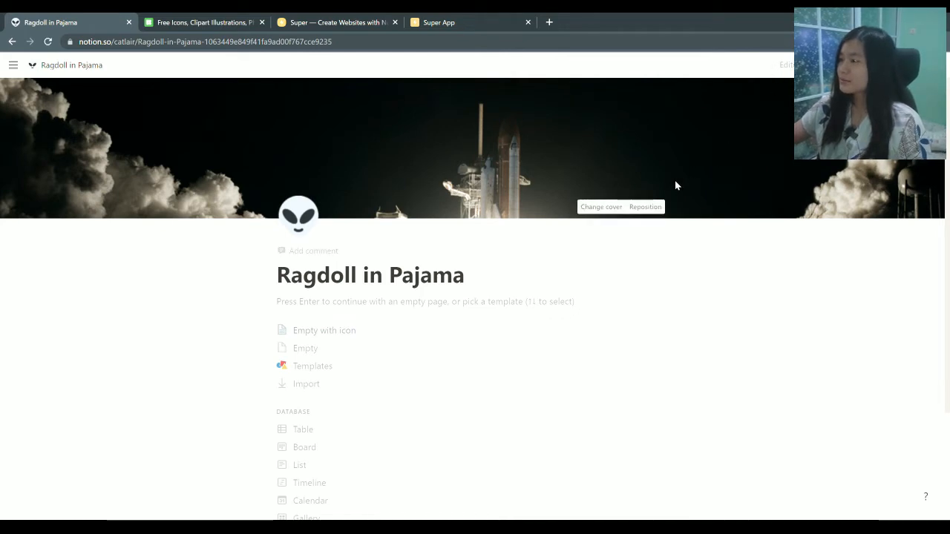
click(599, 207)
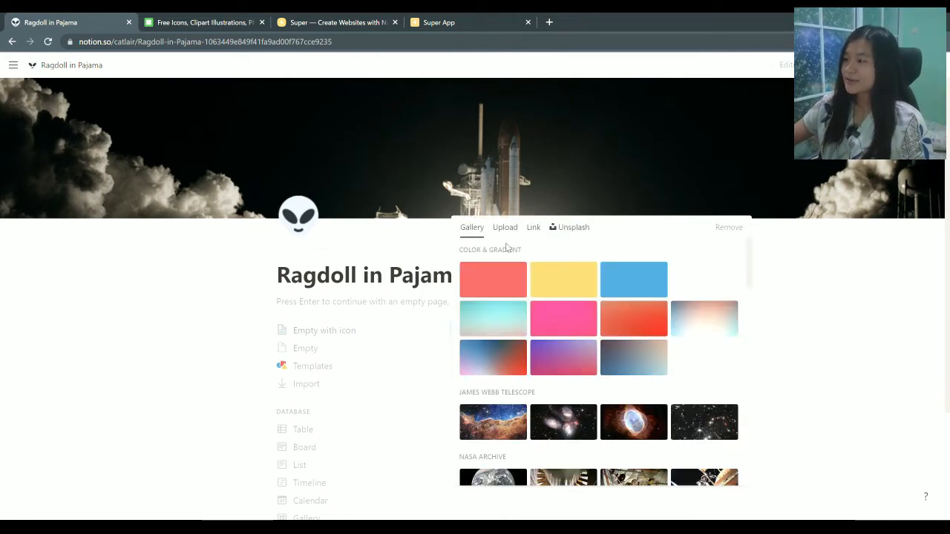
scroll(584, 291, down, 5)
scroll(583, 287, down, 10)
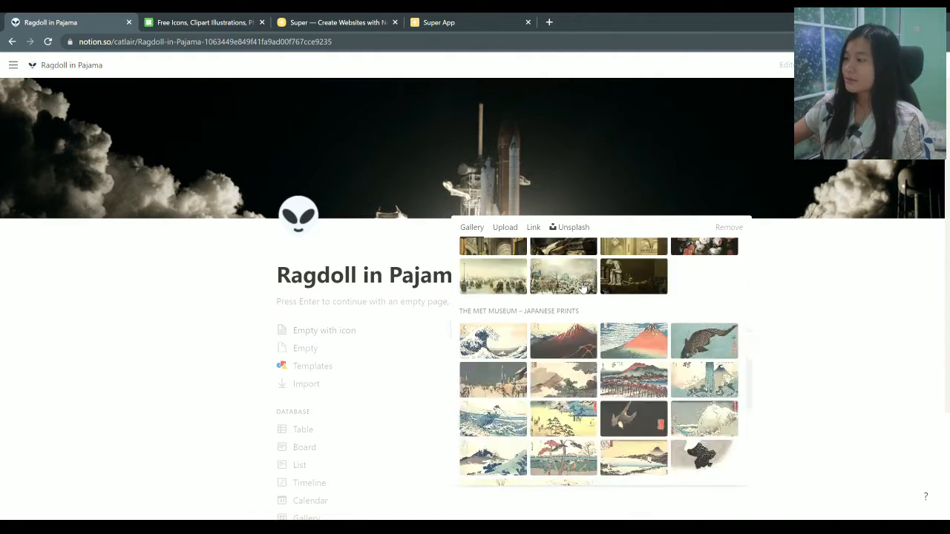
scroll(583, 287, up, 10)
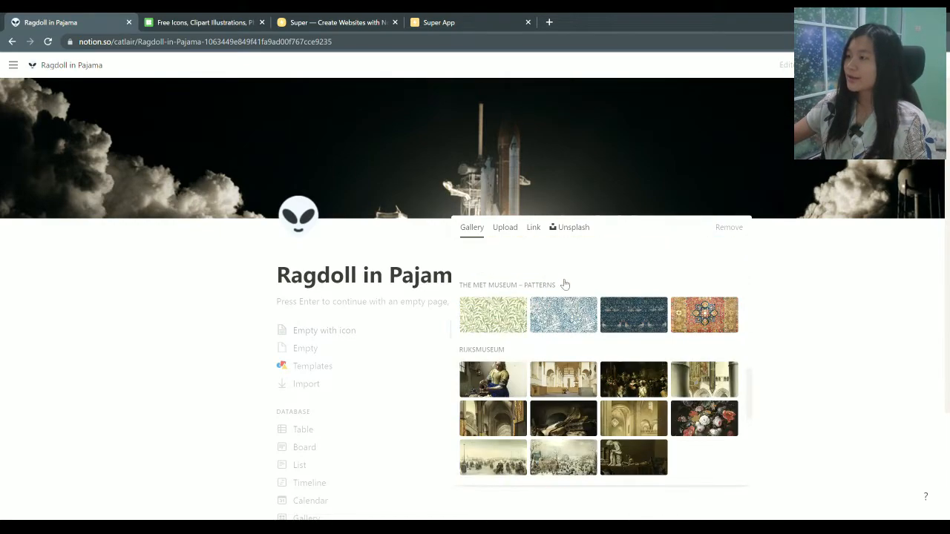
click(505, 227)
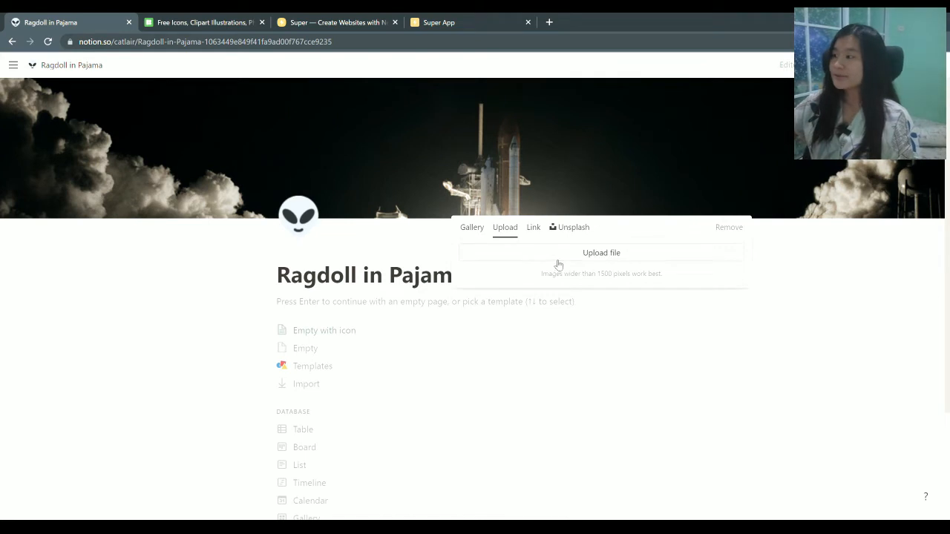
click(532, 229)
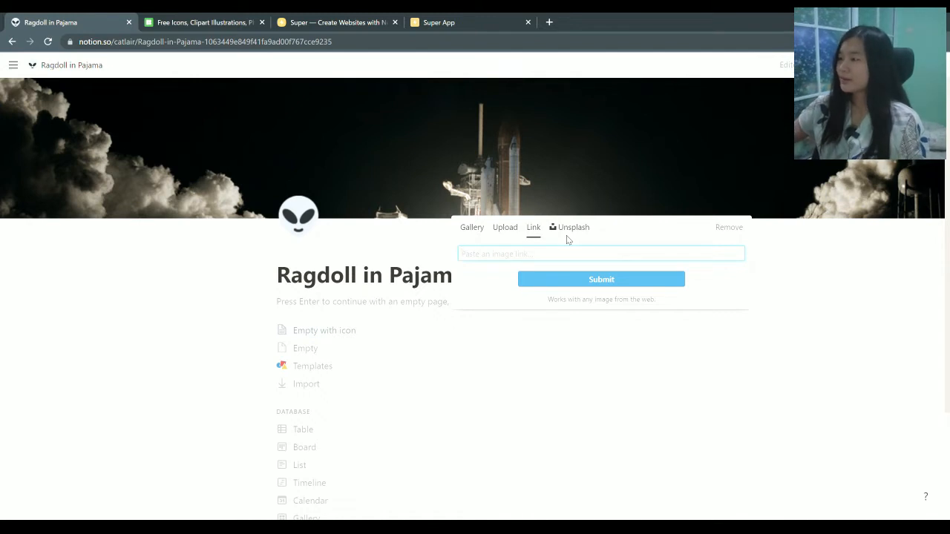
click(572, 232)
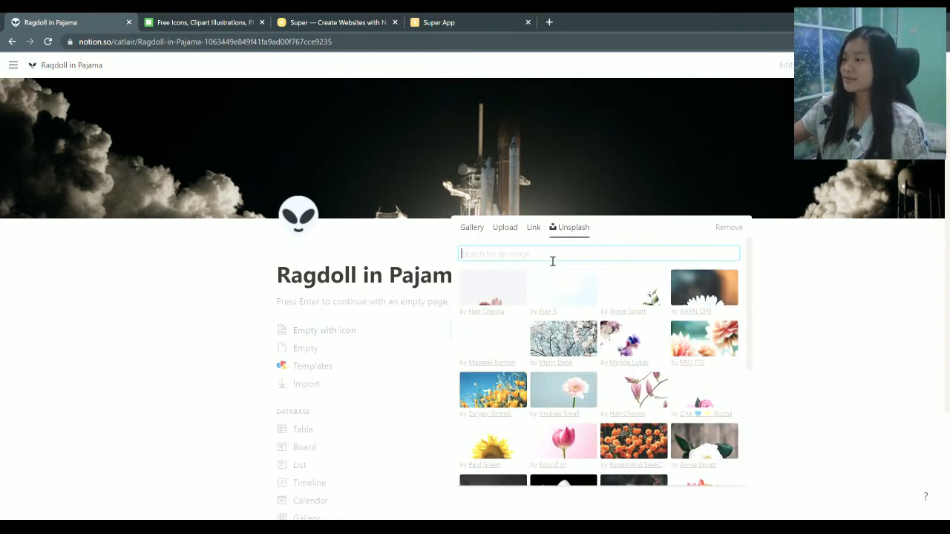
text(cool)
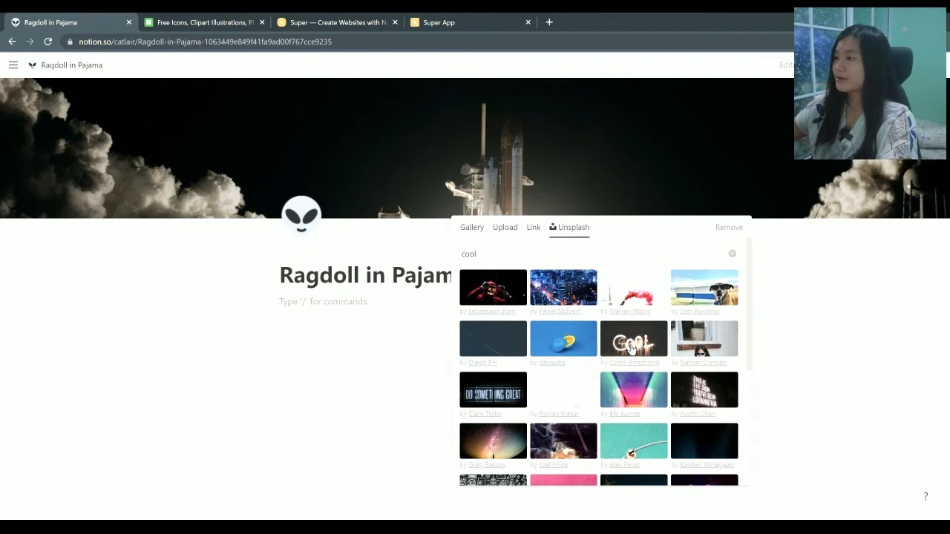
click(644, 355)
click(867, 298)
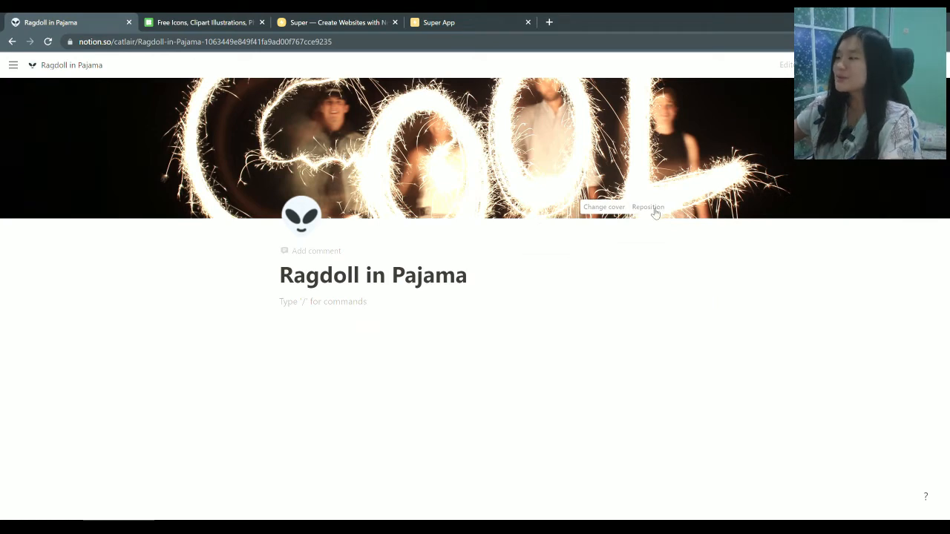
Reposition the cover image to show its lower part, then click into the page body
click(648, 207)
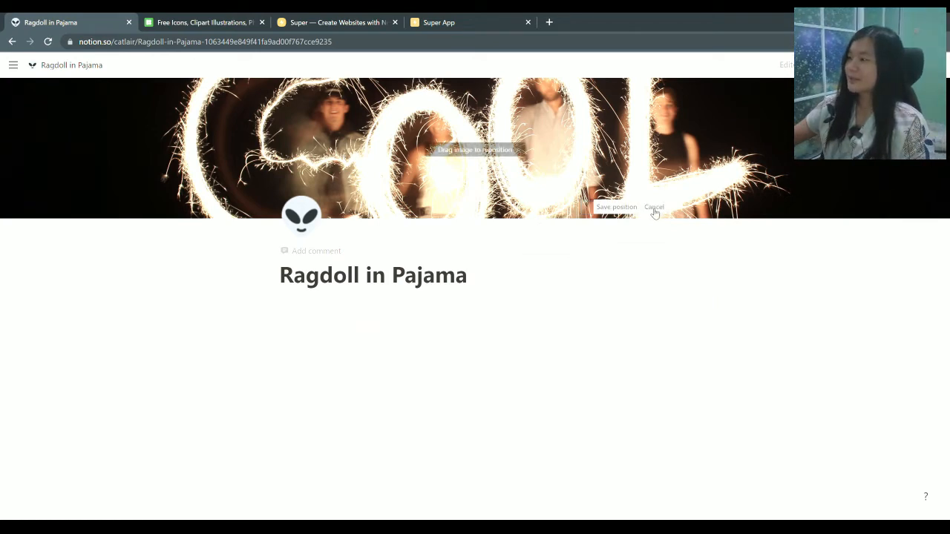
drag(509, 170, 551, 206)
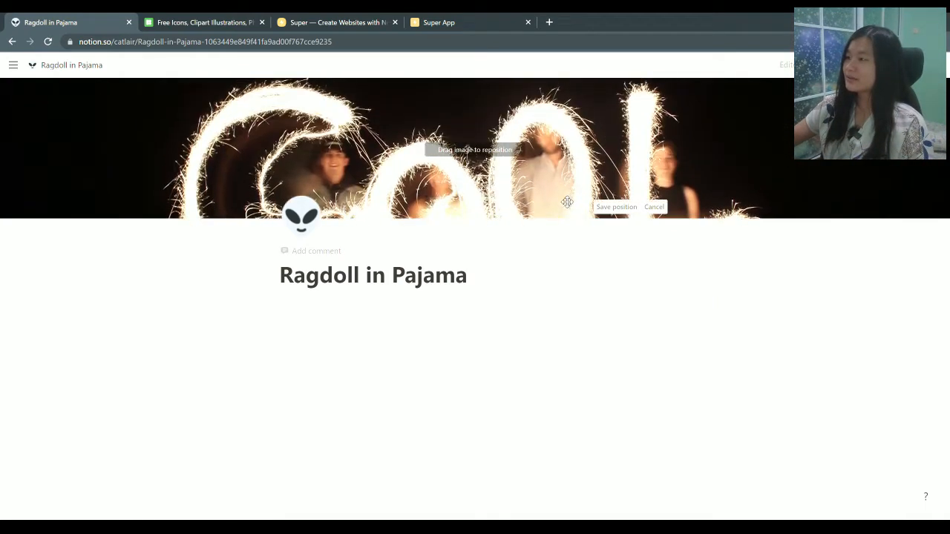
drag(559, 210, 582, 133)
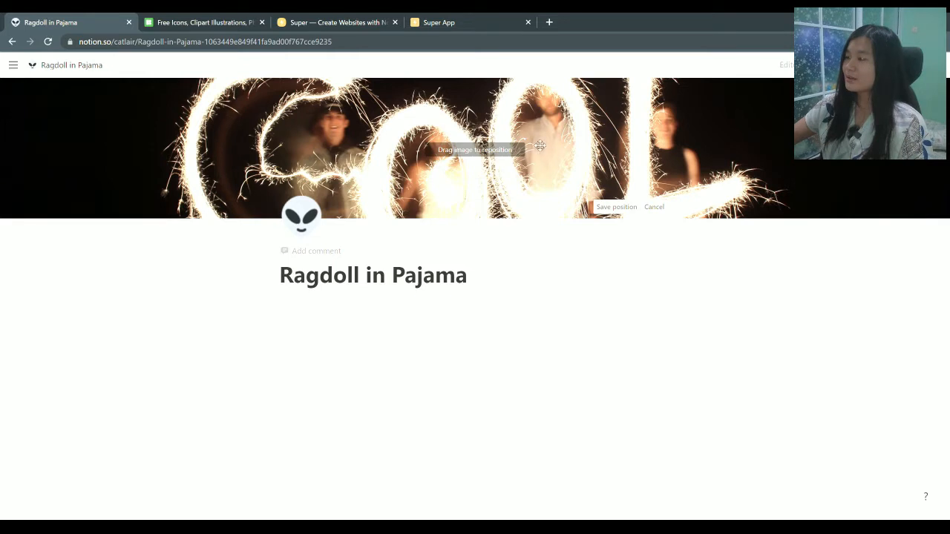
drag(570, 162, 614, 94)
drag(588, 123, 593, 107)
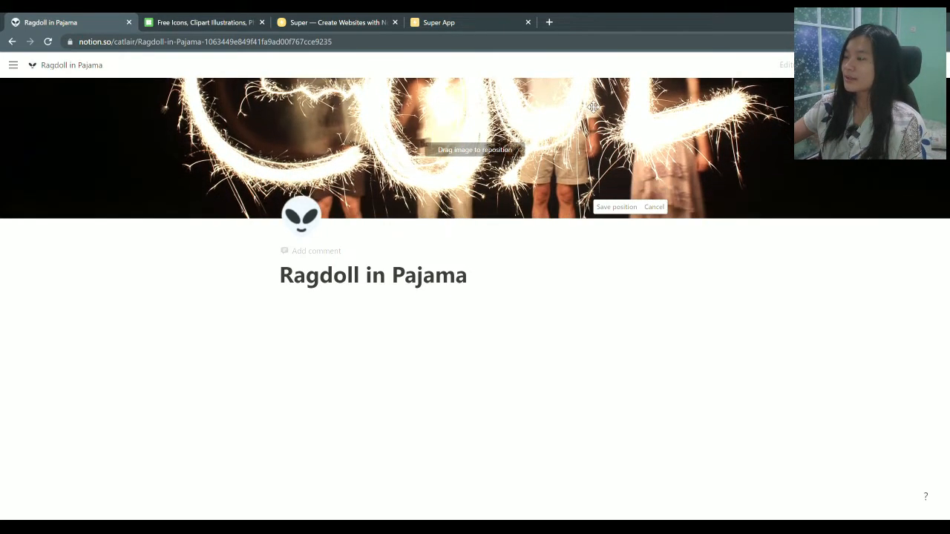
click(183, 268)
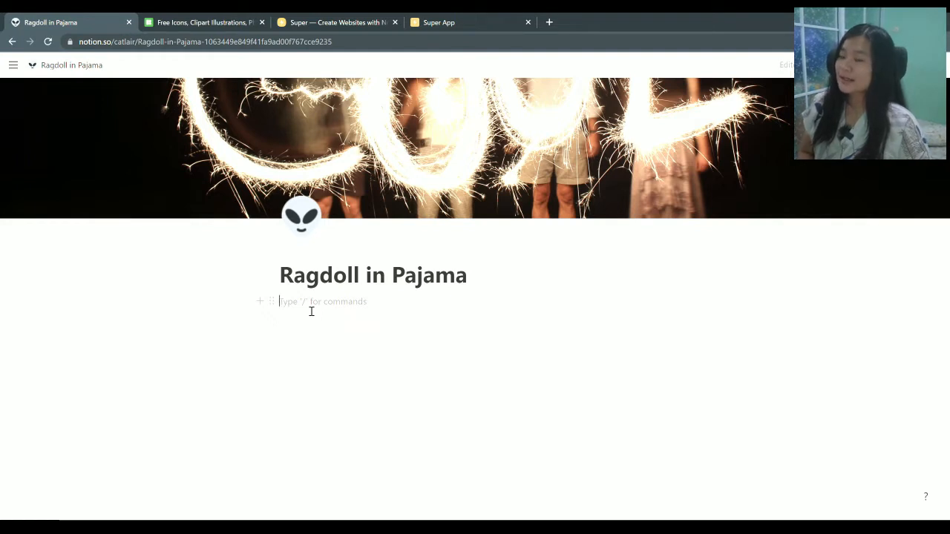
Add a Heading 2 reading 'Social media' with a new empty line below it
text(/)
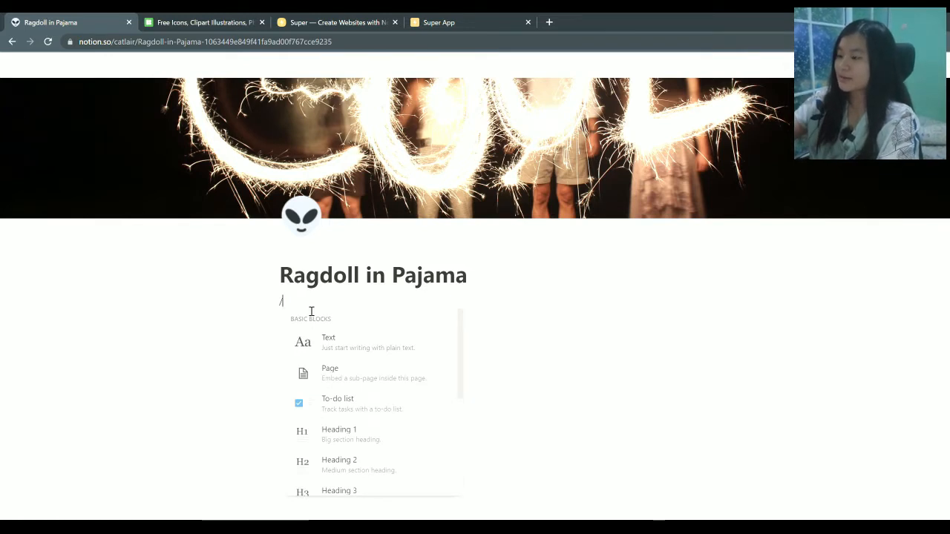
text(he)
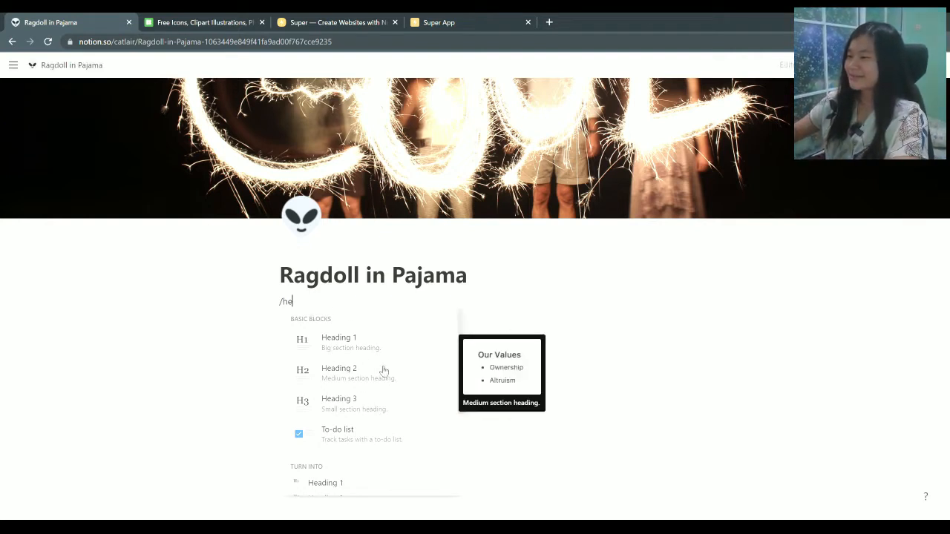
click(355, 375)
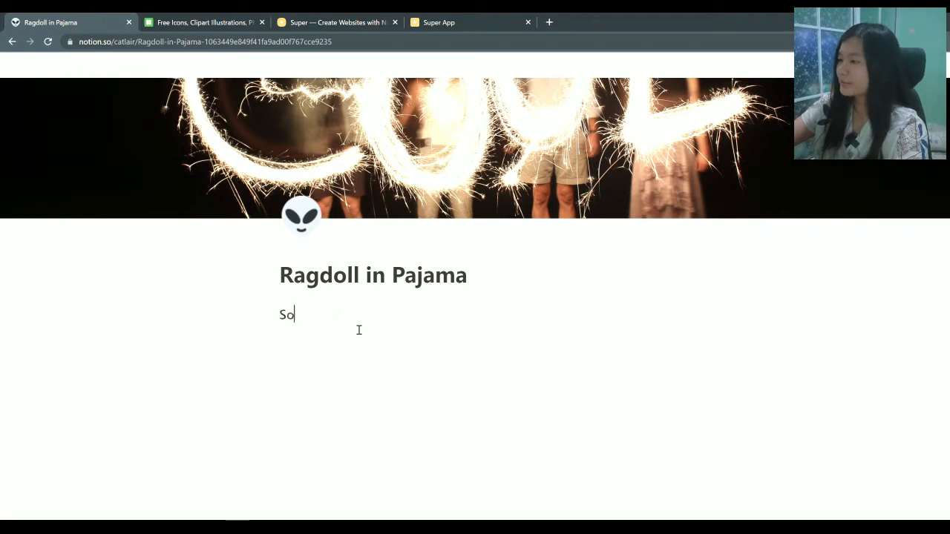
text(Social mede)
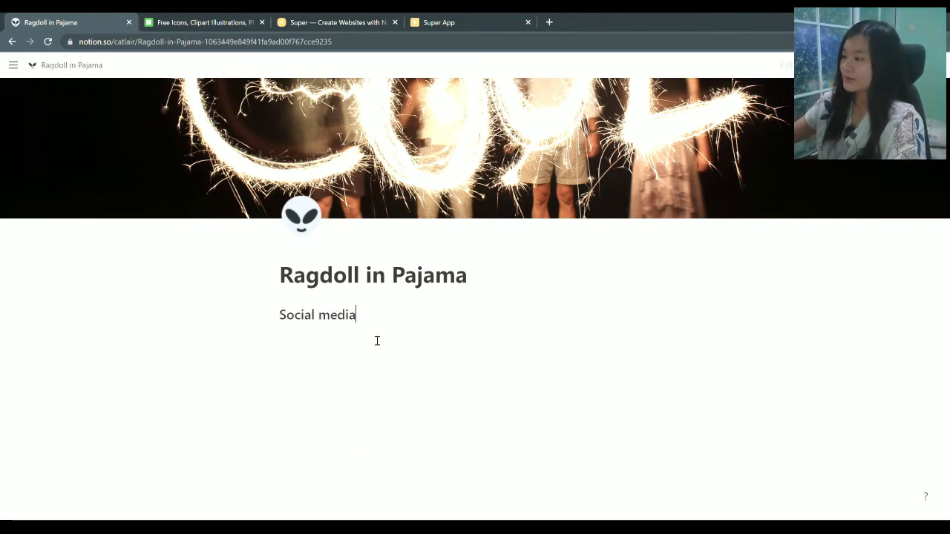
key(Return)
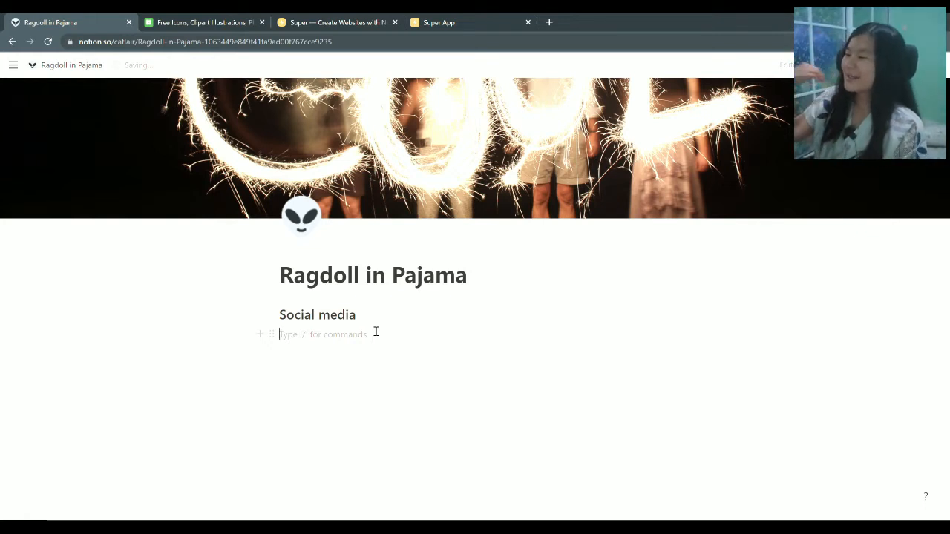
Turn the empty line under the heading into a callout block using /call
text(/)
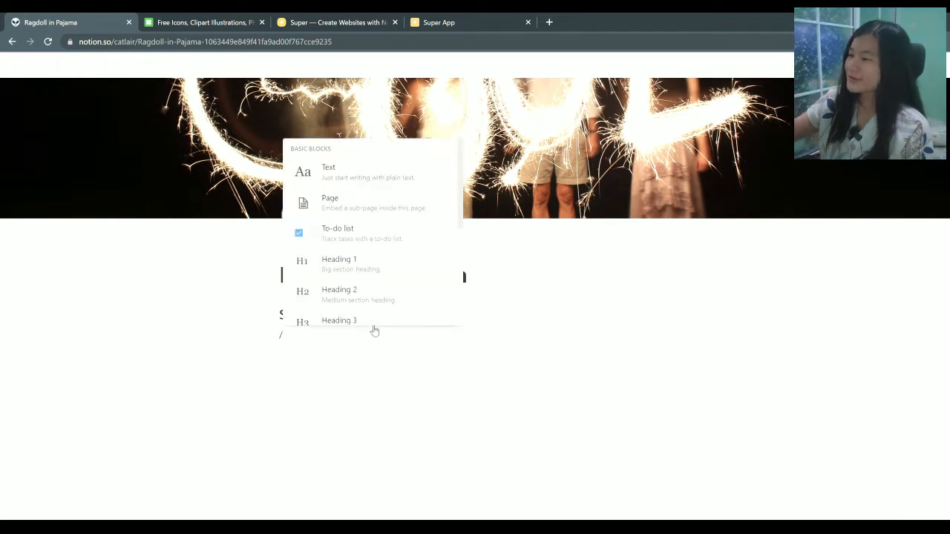
key(BackSpace)
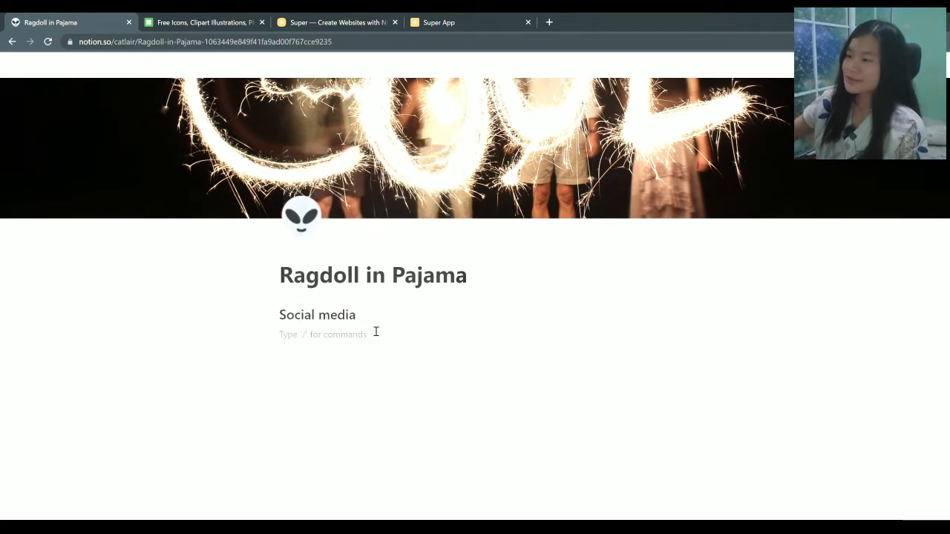
click(273, 337)
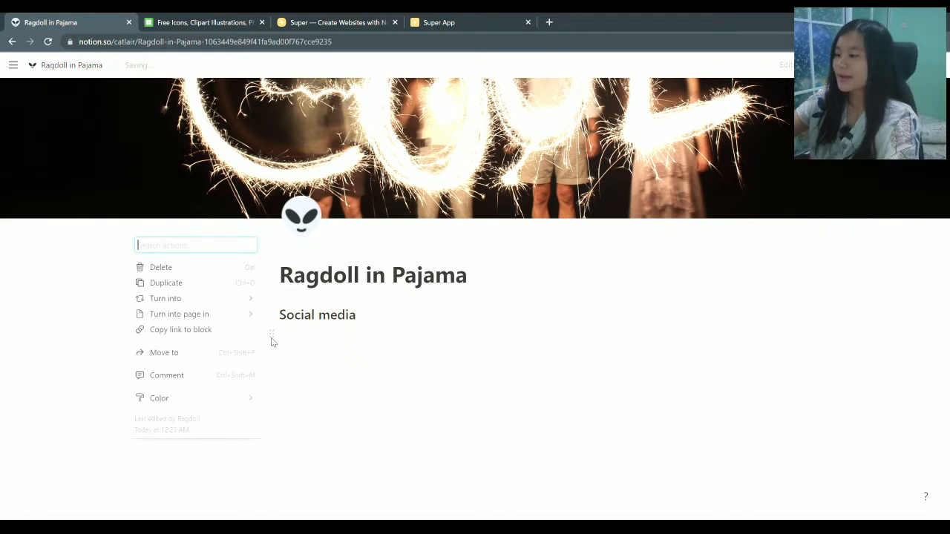
text(ca)
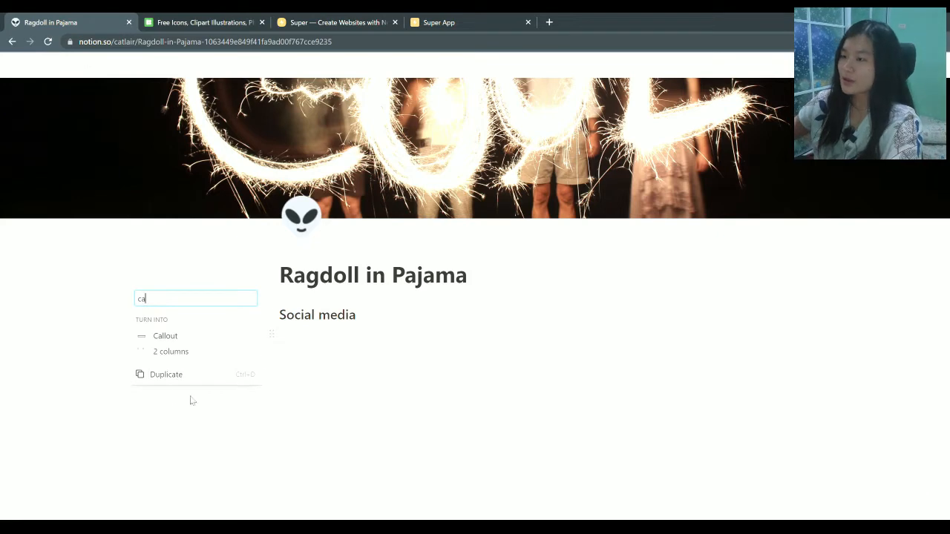
click(403, 337)
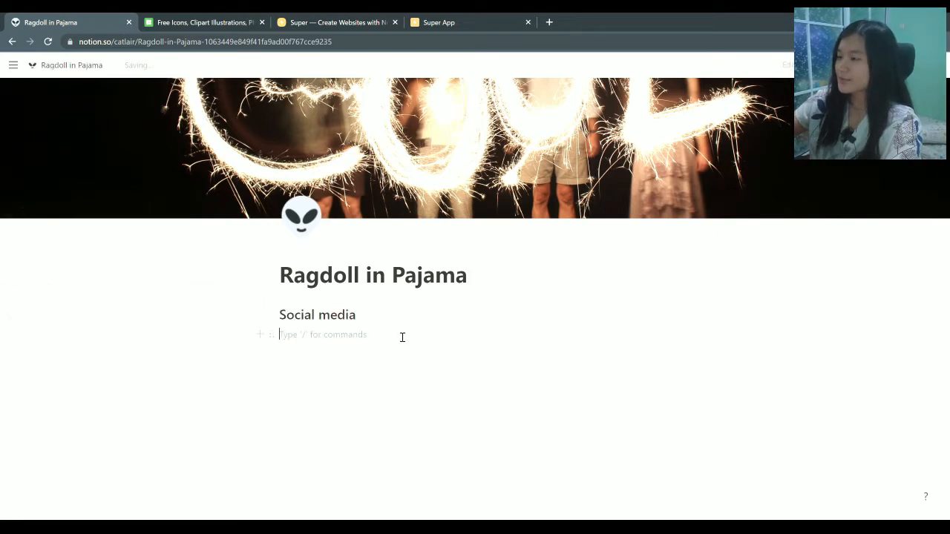
text(/call)
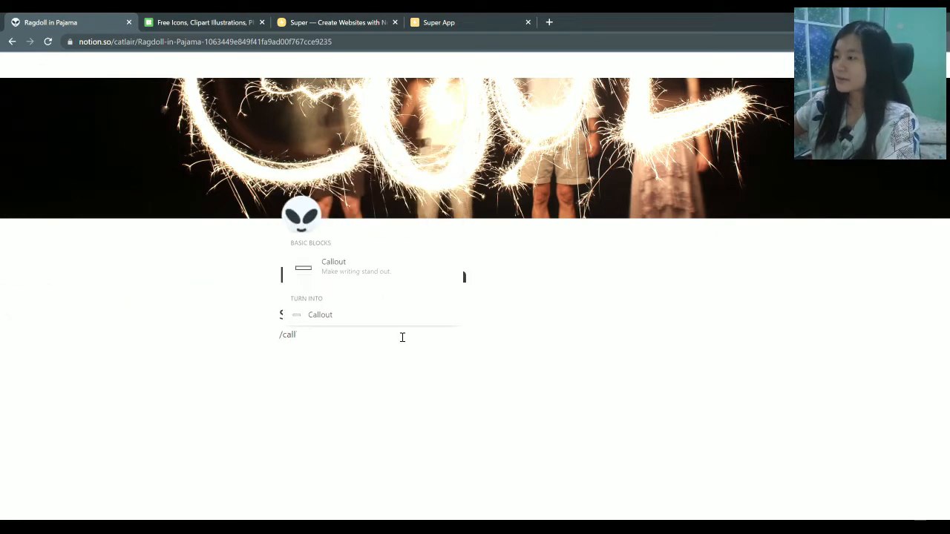
click(359, 272)
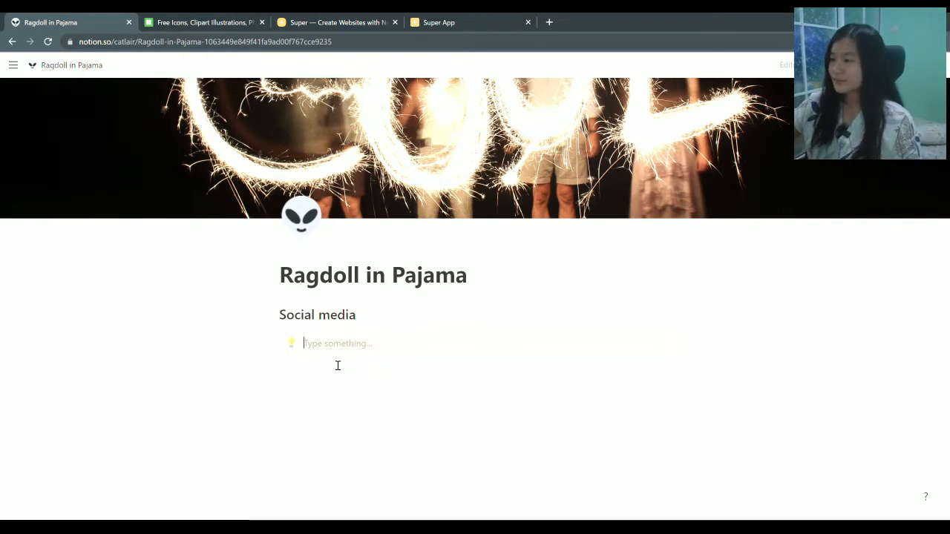
Browse the callout's Icons set, trying a 'youtu' search, and close it without choosing
click(291, 343)
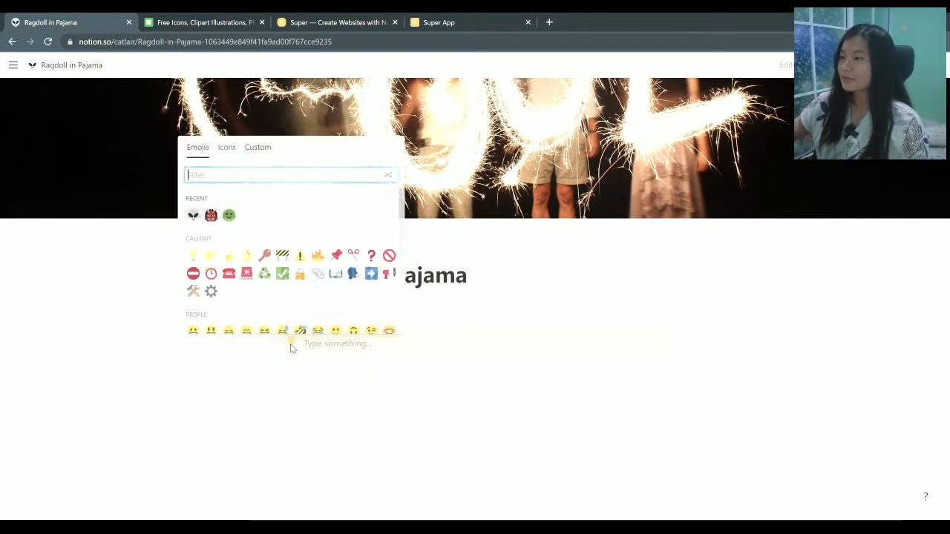
click(229, 152)
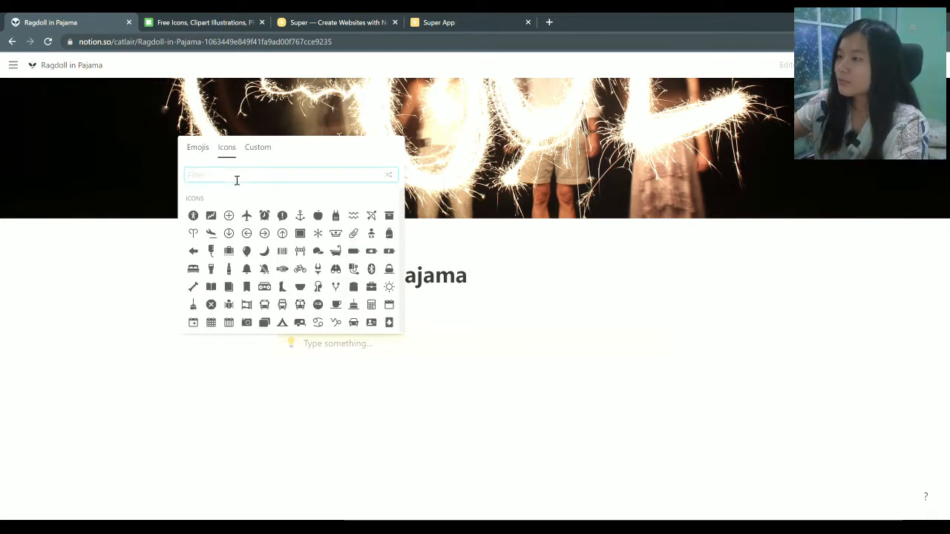
text(you)
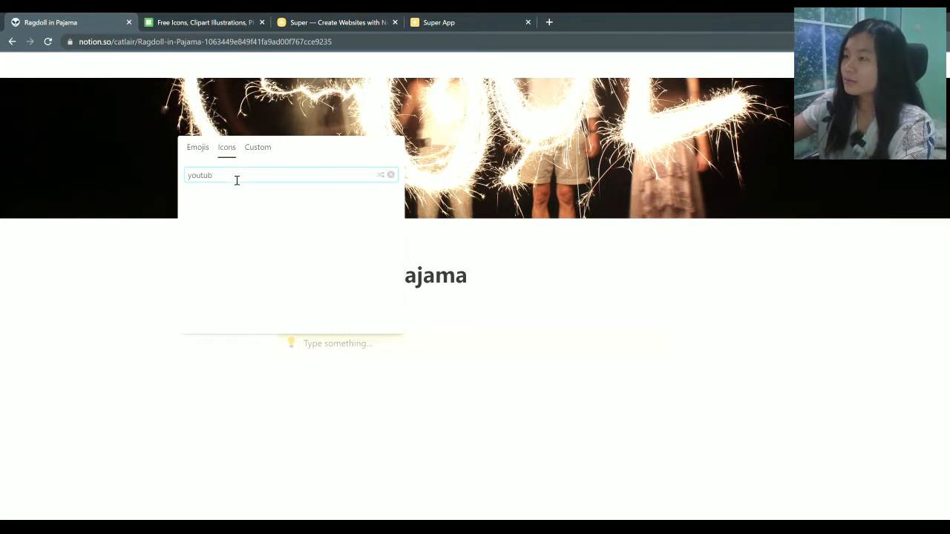
text(tu)
key(BackSpace)
key(BackSpace)
key(BackSpace)
key(BackSpace)
key(BackSpace)
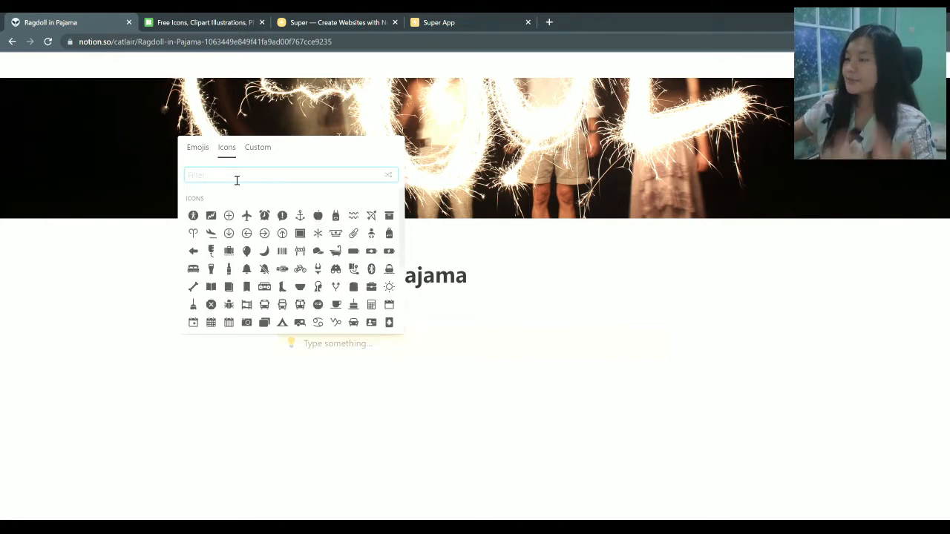
click(141, 343)
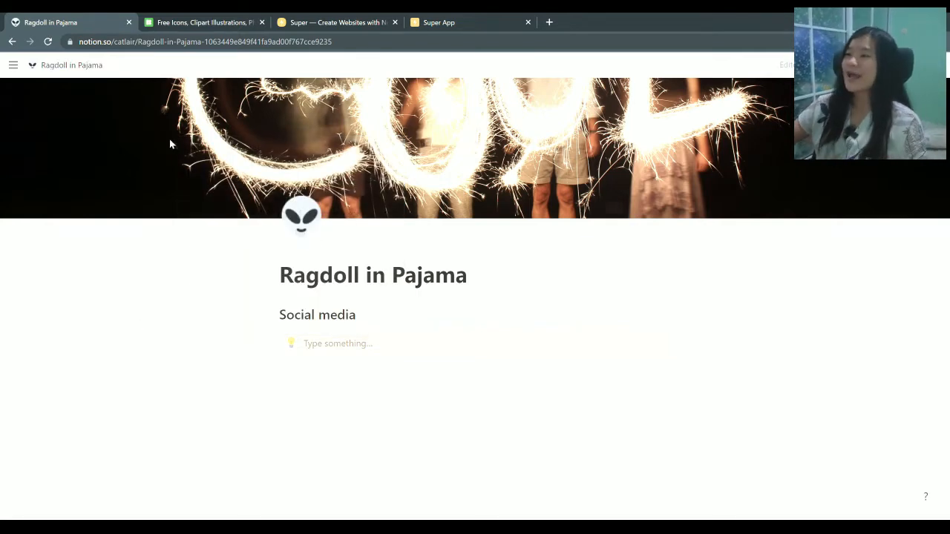
Search the Icons8 site for 'youtube' icons
click(204, 22)
click(93, 45)
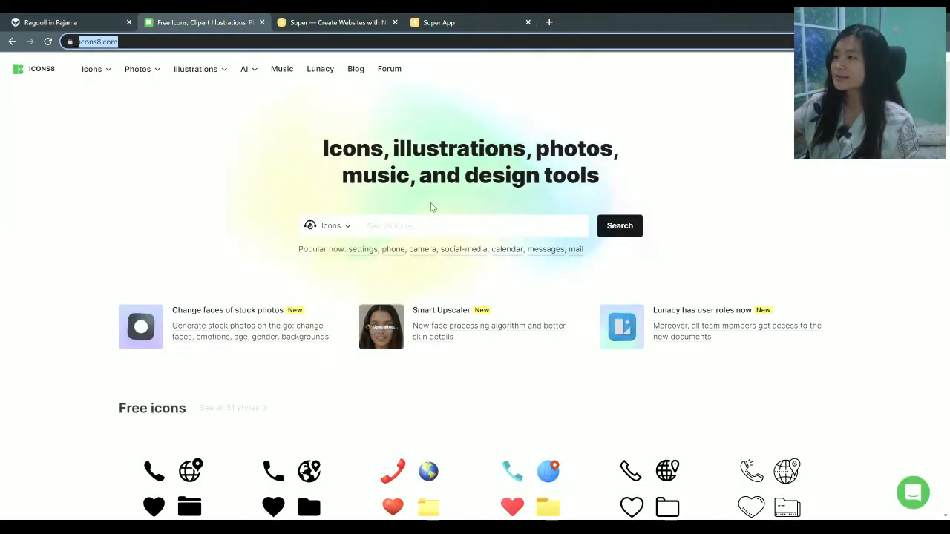
click(385, 226)
text(youtube)
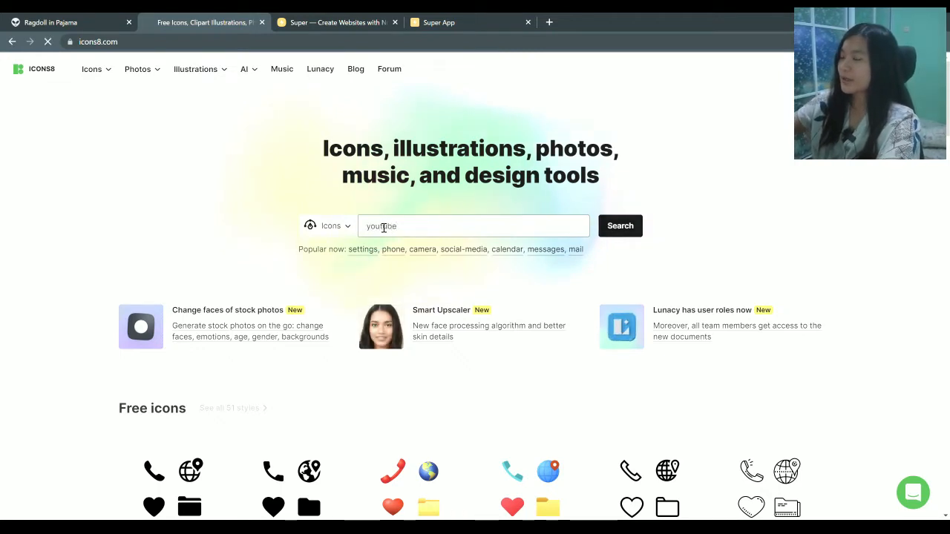
key(Return)
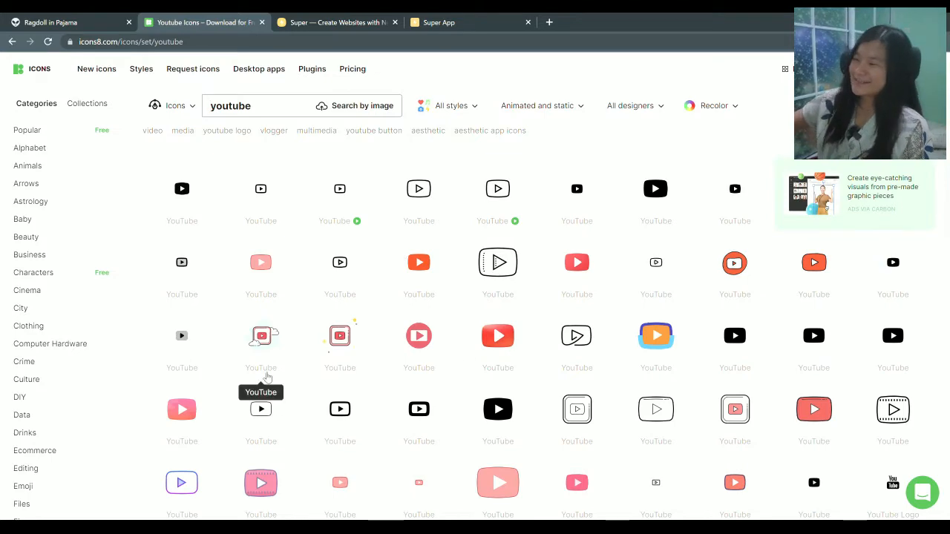
Open the orange doodle YouTube icon's details, then return to the Notion page
scroll(265, 374, down, 1)
scroll(409, 369, down, 7)
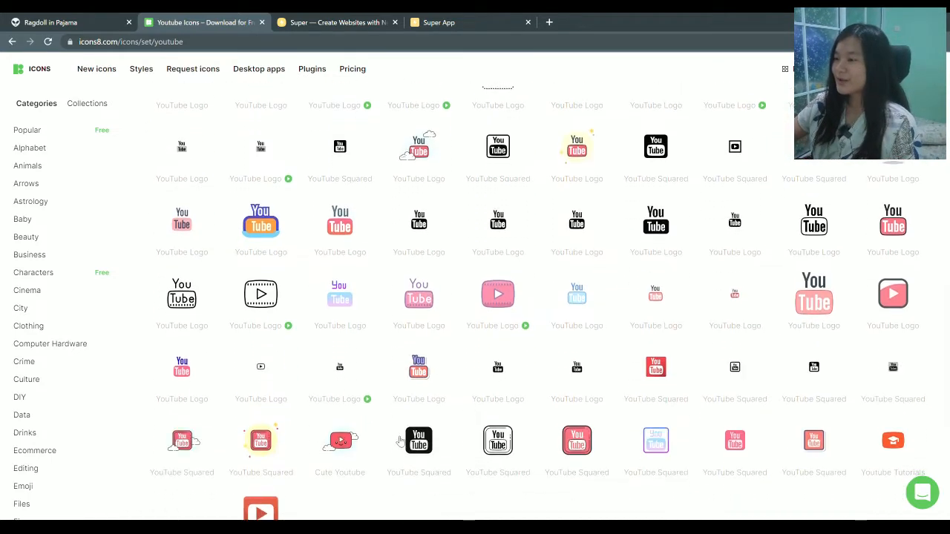
scroll(686, 407, down, 10)
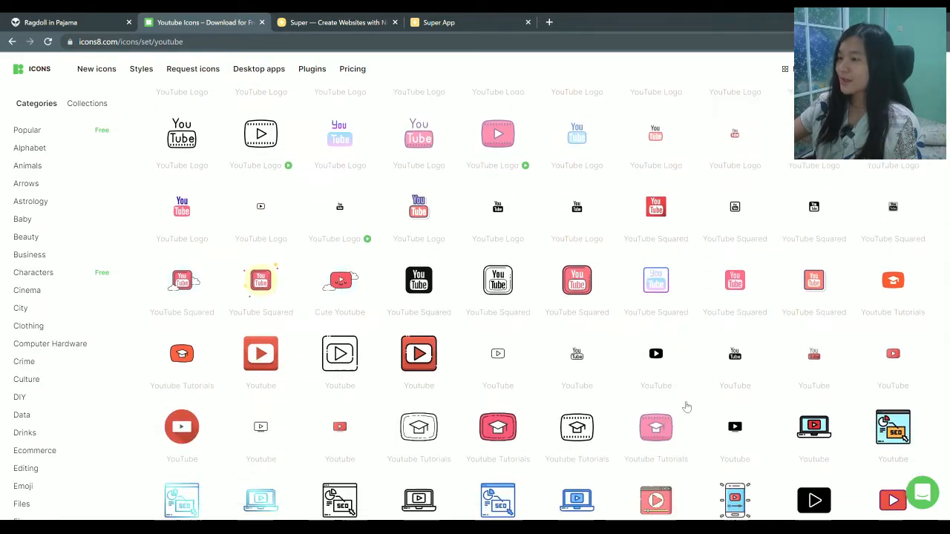
scroll(356, 413, up, 5)
scroll(366, 417, up, 5)
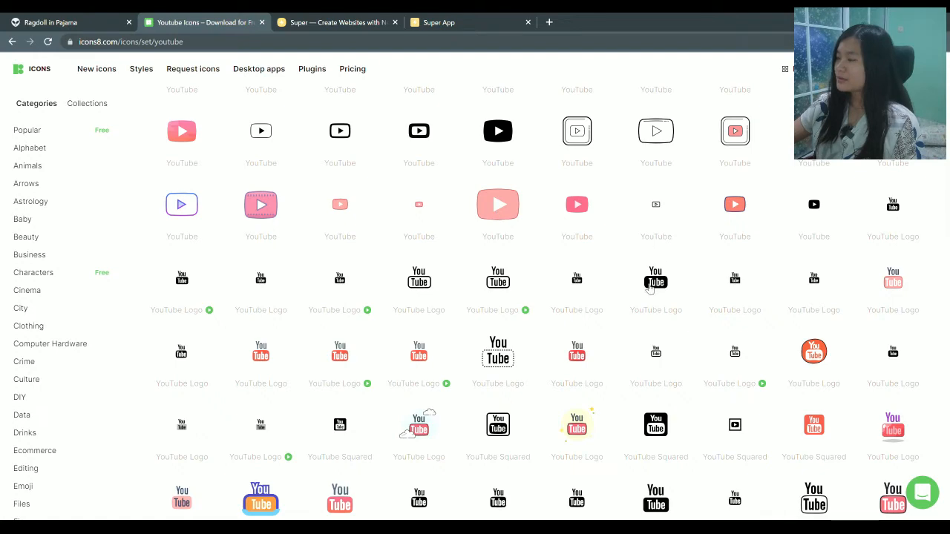
scroll(611, 301, up, 4)
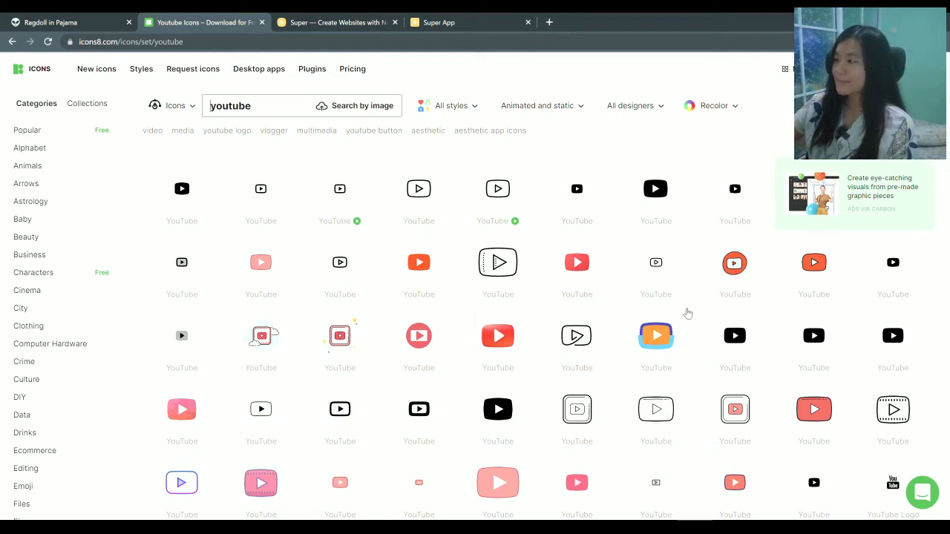
click(734, 267)
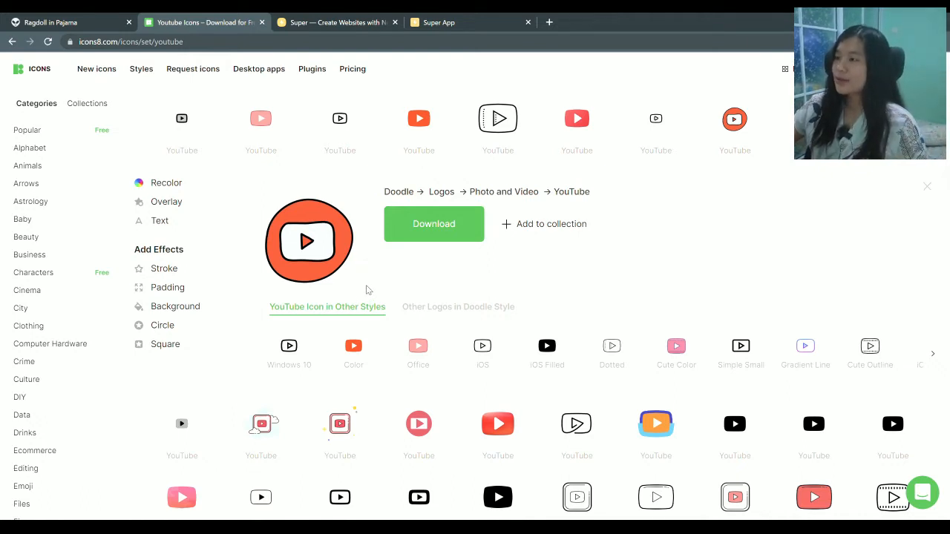
click(83, 23)
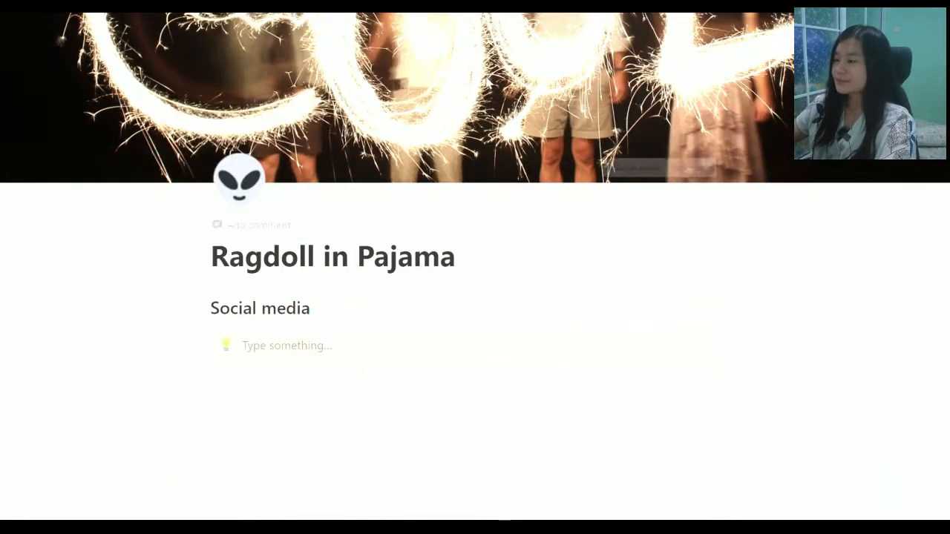
Set the callout icon to the pasted YouTube icon image link
click(225, 346)
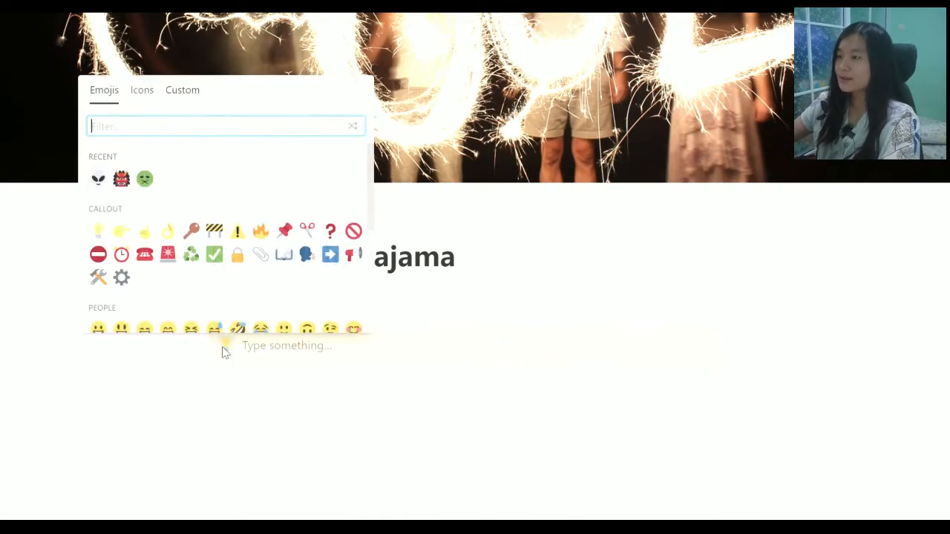
click(175, 93)
click(182, 222)
key(ctrl+v)
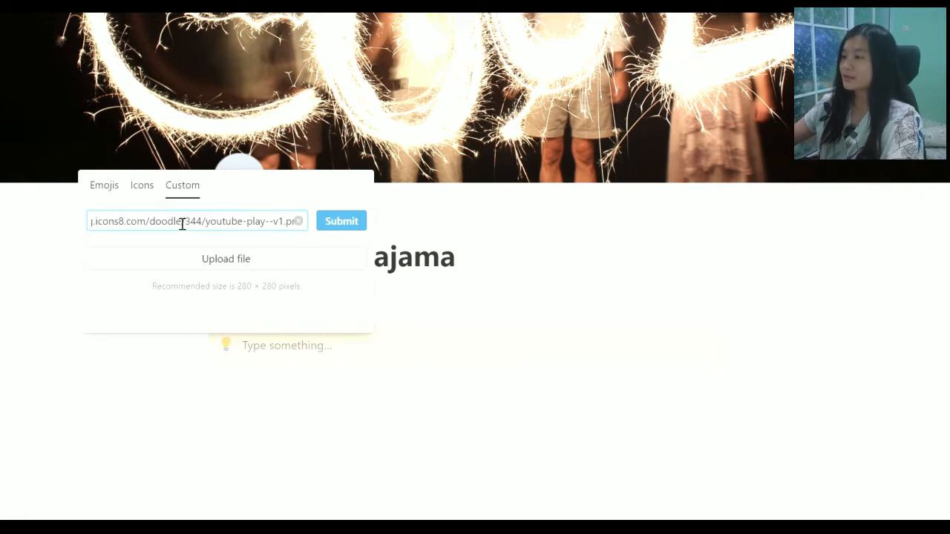
click(342, 223)
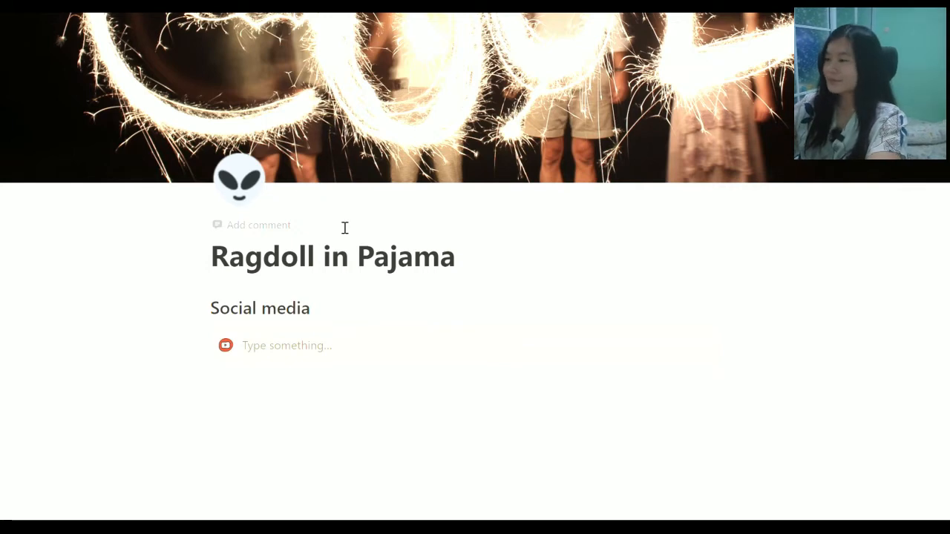
Type 'YouTube Ragdoll in Pajama' in the callout and select the text
click(333, 349)
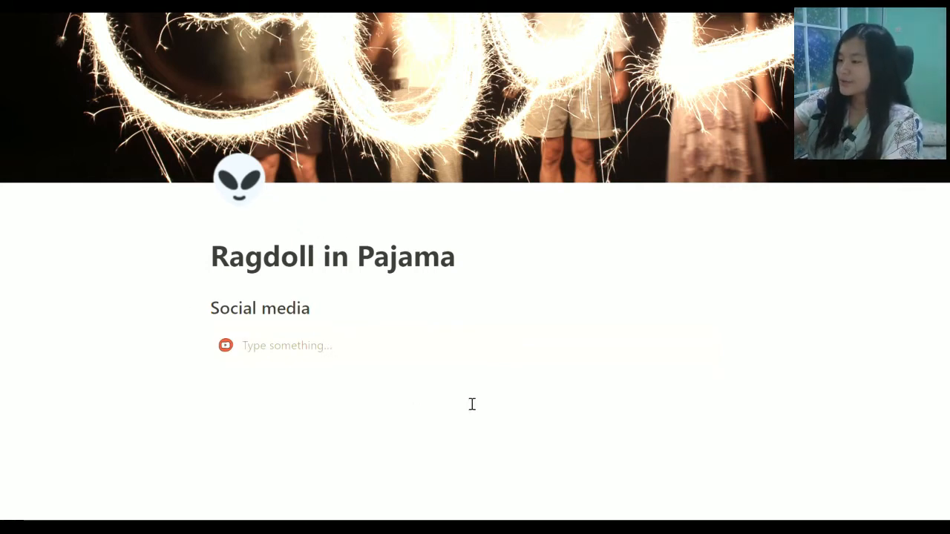
text(Youtu)
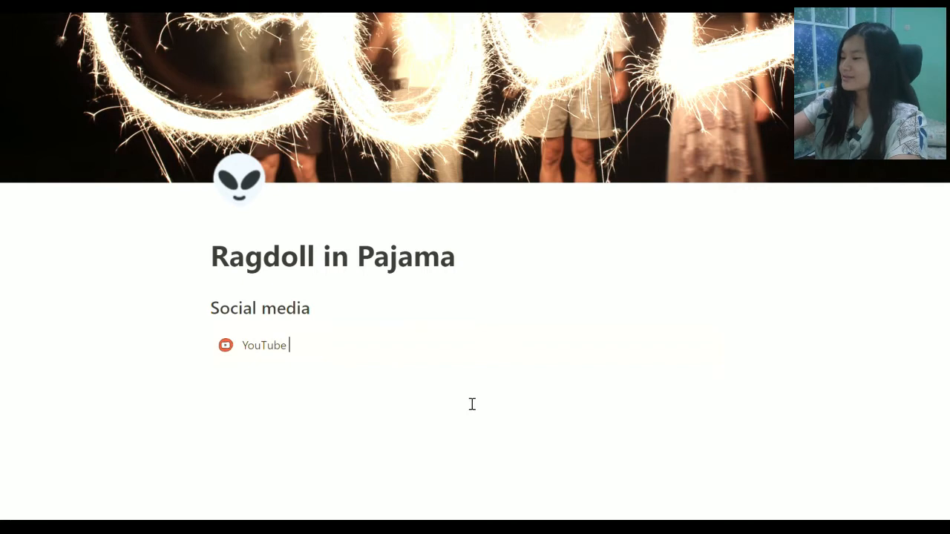
text(gd)
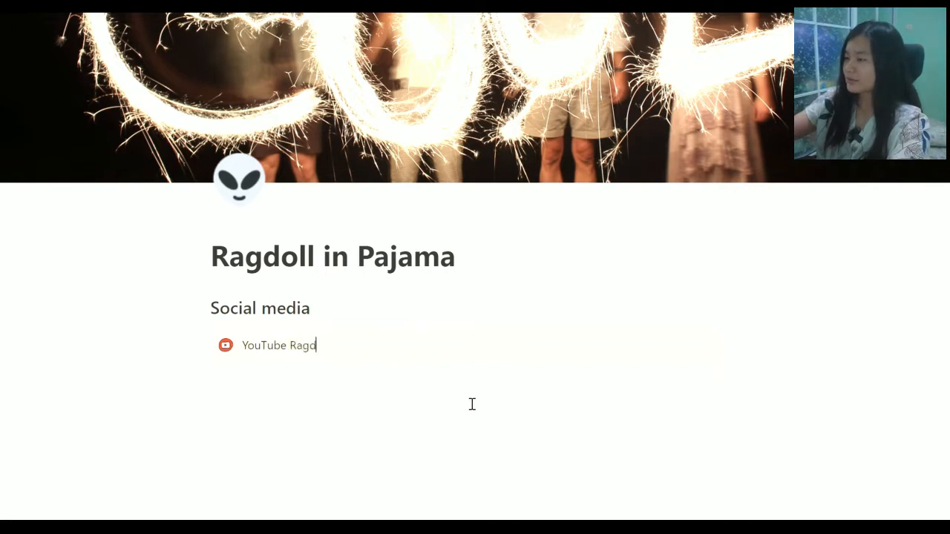
text(oll in Pajama)
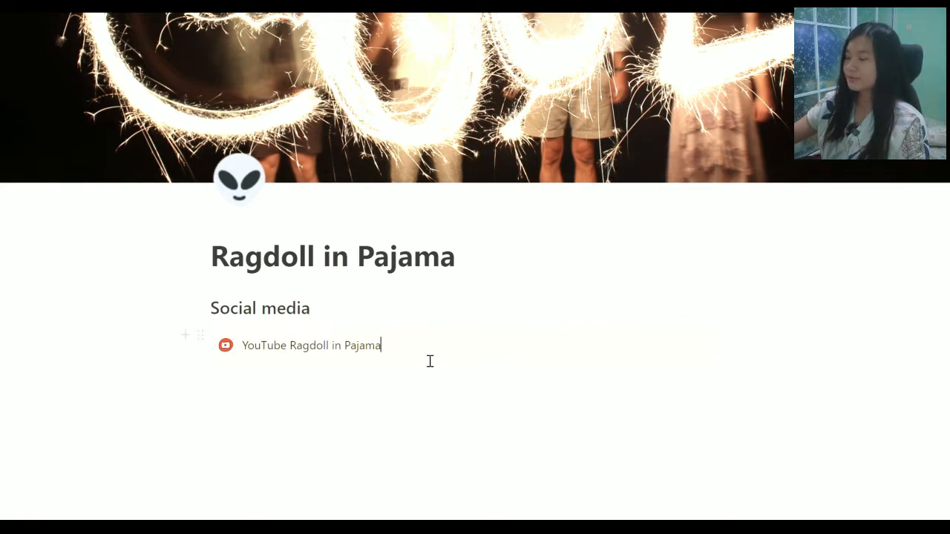
drag(429, 361, 251, 363)
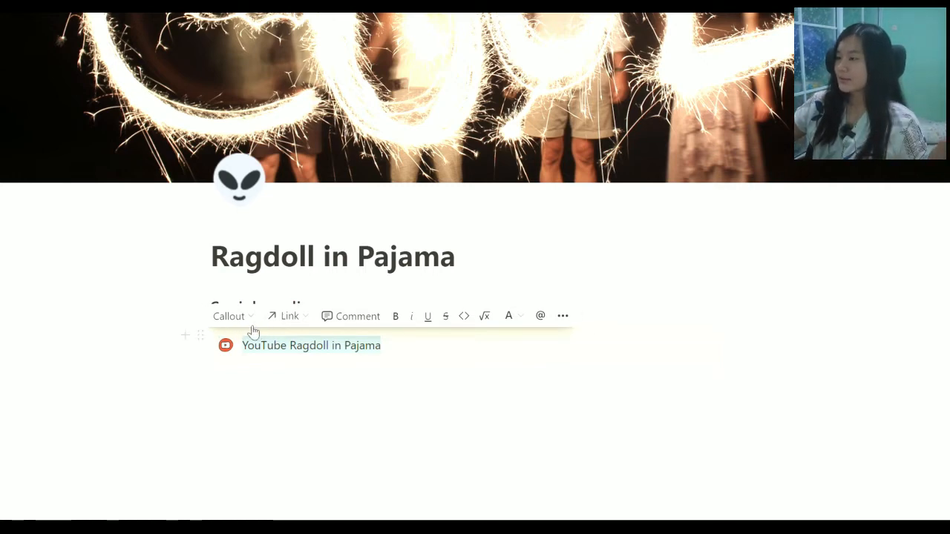
Link the selected callout text to youtube.com and test that the link opens
click(288, 317)
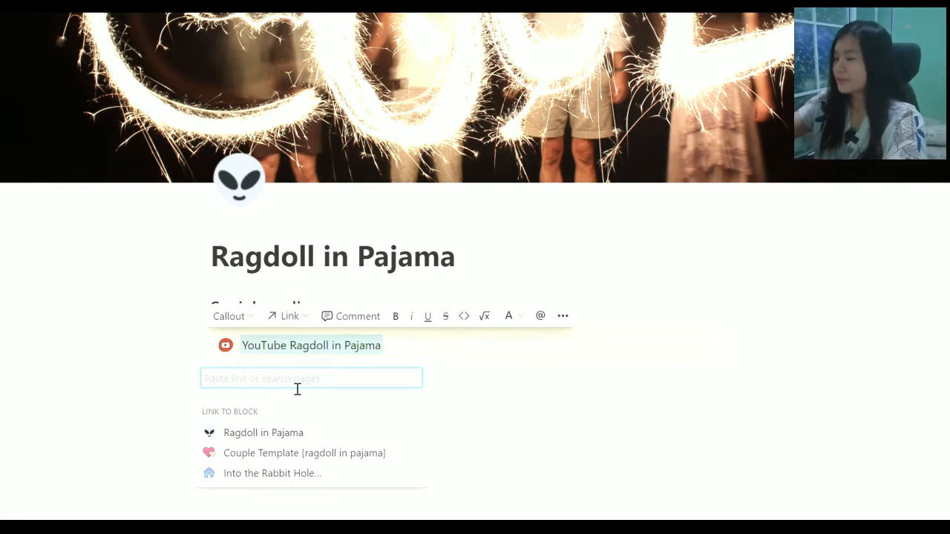
text(youtub)
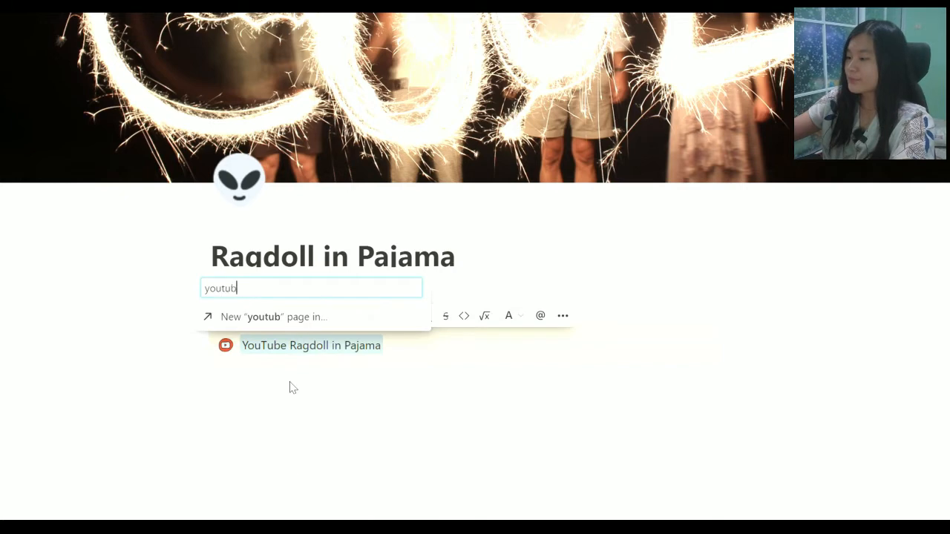
text(e.com)
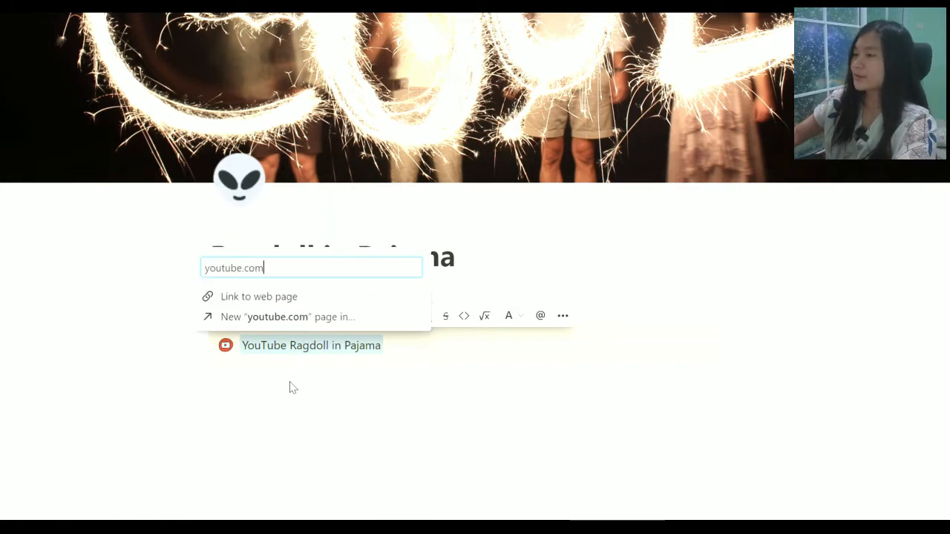
click(259, 299)
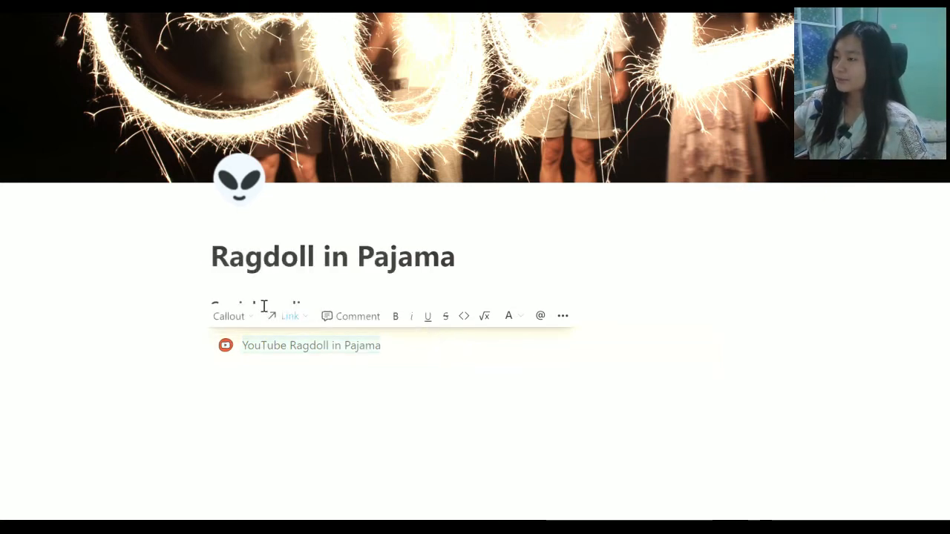
click(447, 363)
click(288, 432)
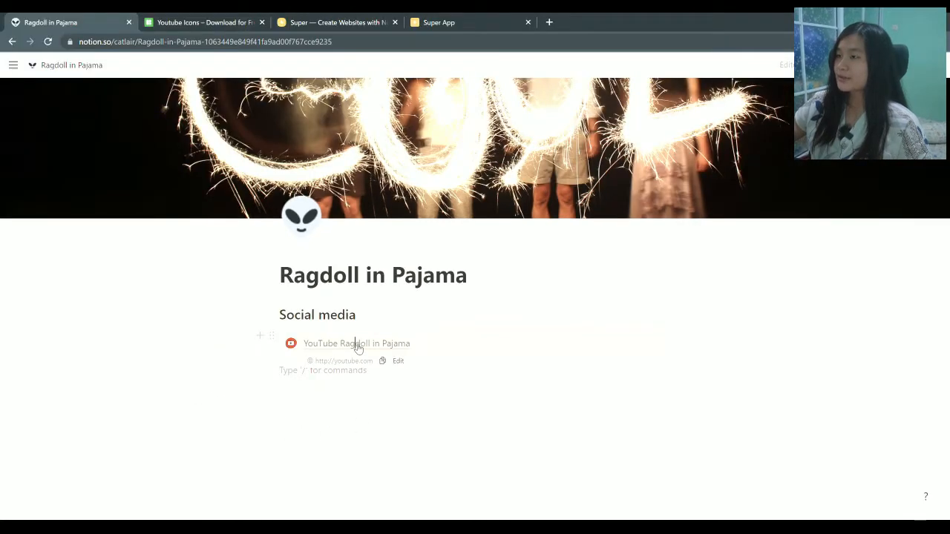
click(357, 344)
click(261, 23)
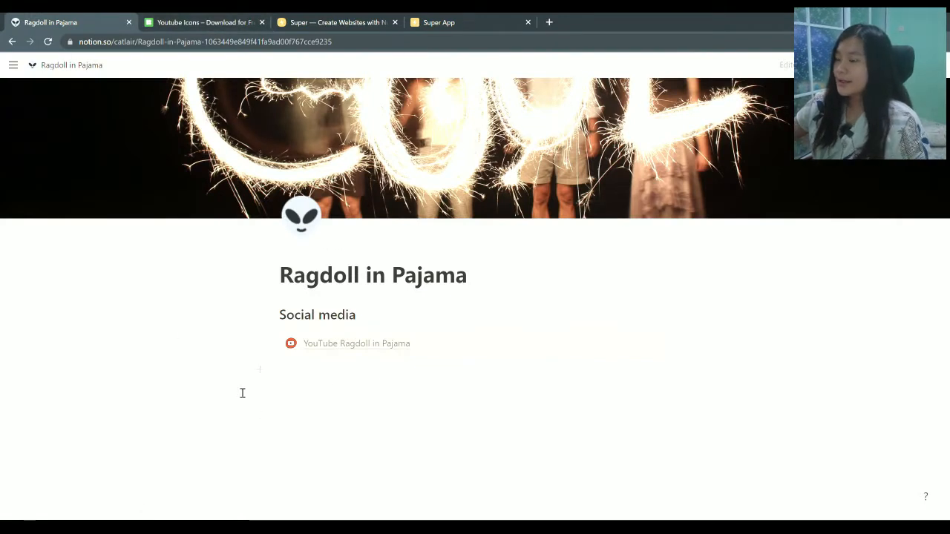
Add a second, empty callout beneath the YouTube callout
click(267, 343)
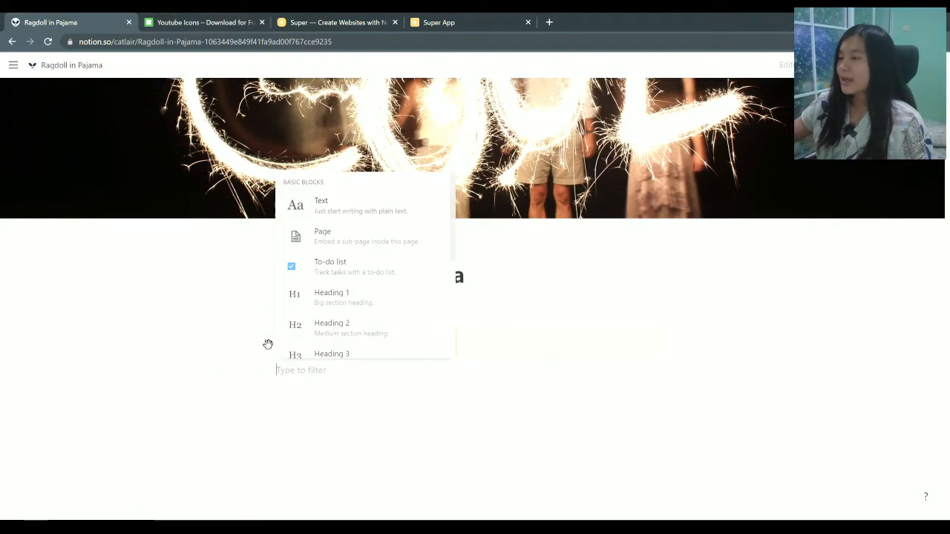
text(cal)
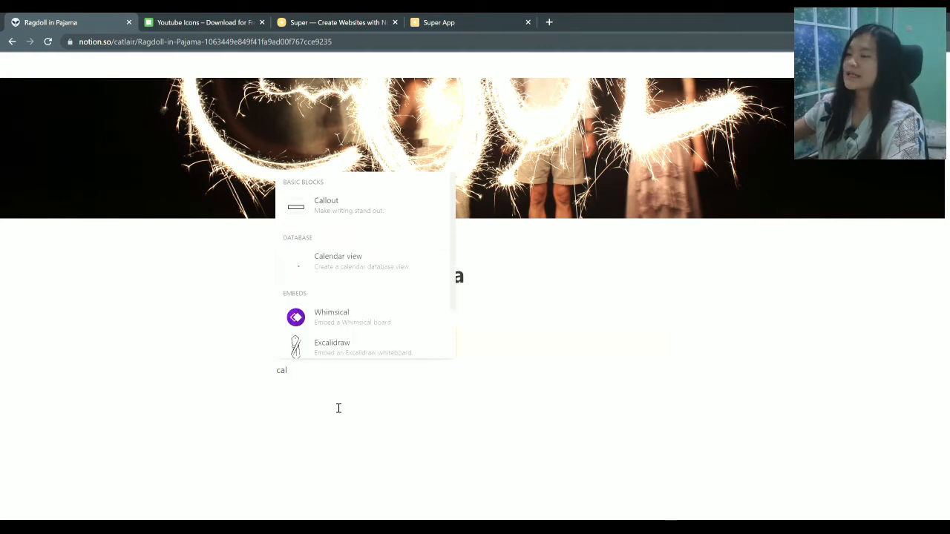
click(360, 209)
click(290, 380)
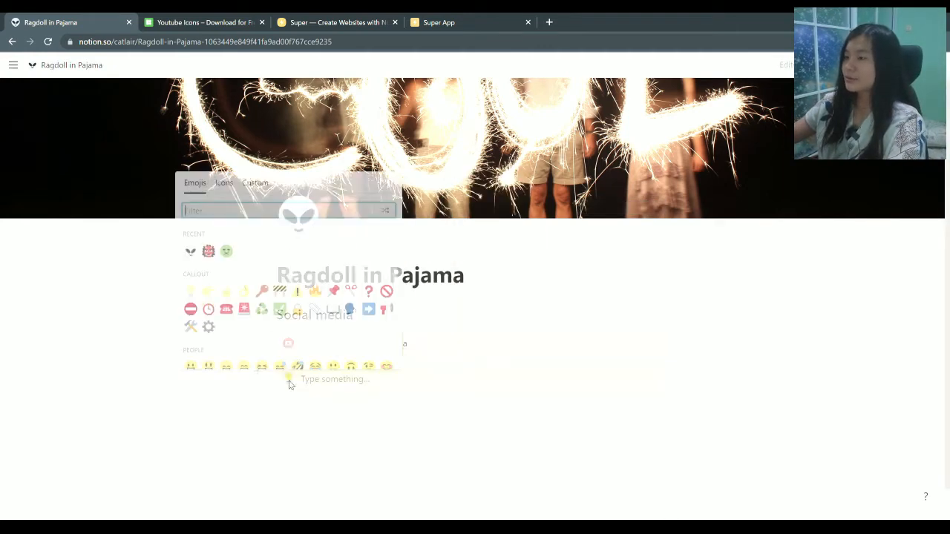
Search Icons8 for 'instagram', view the pink Justicon Lineal Color icon, then return to Notion
click(215, 23)
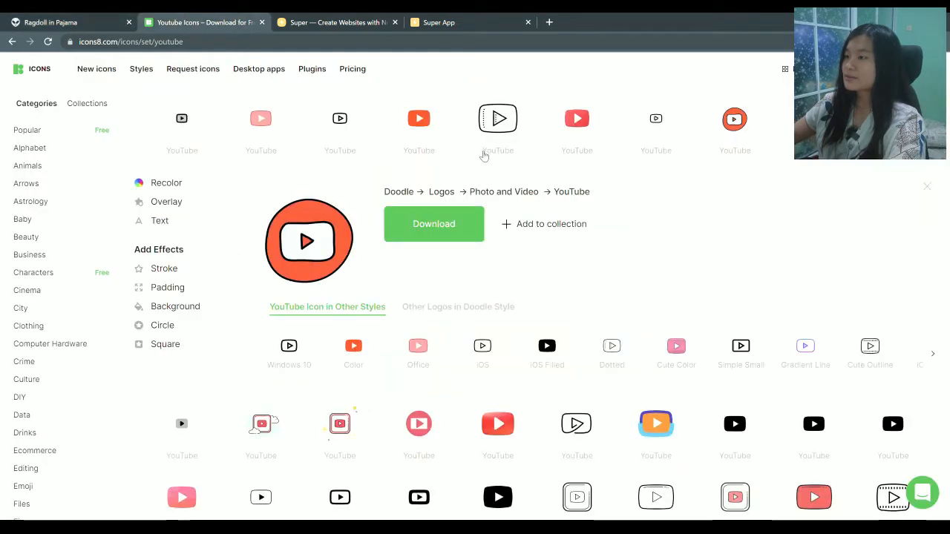
drag(259, 108, 178, 103)
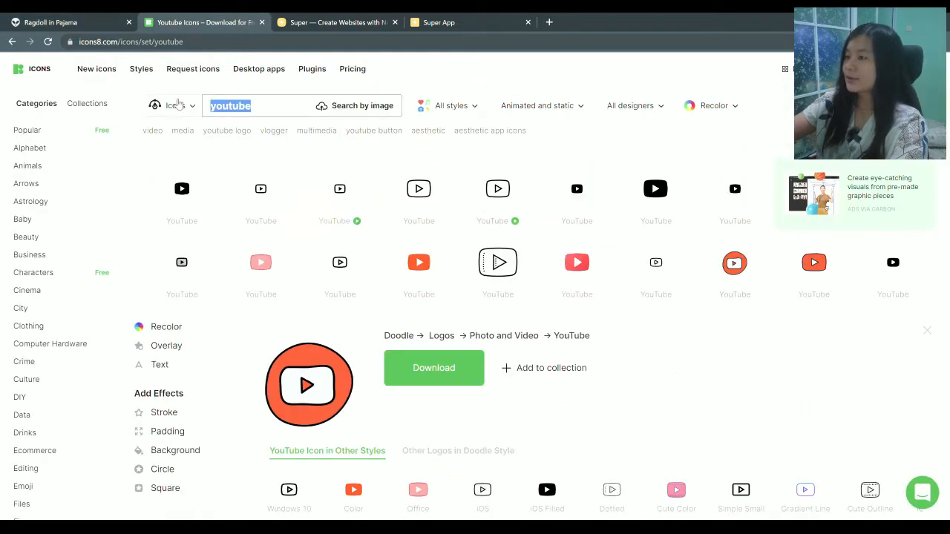
text(instagram)
key(Return)
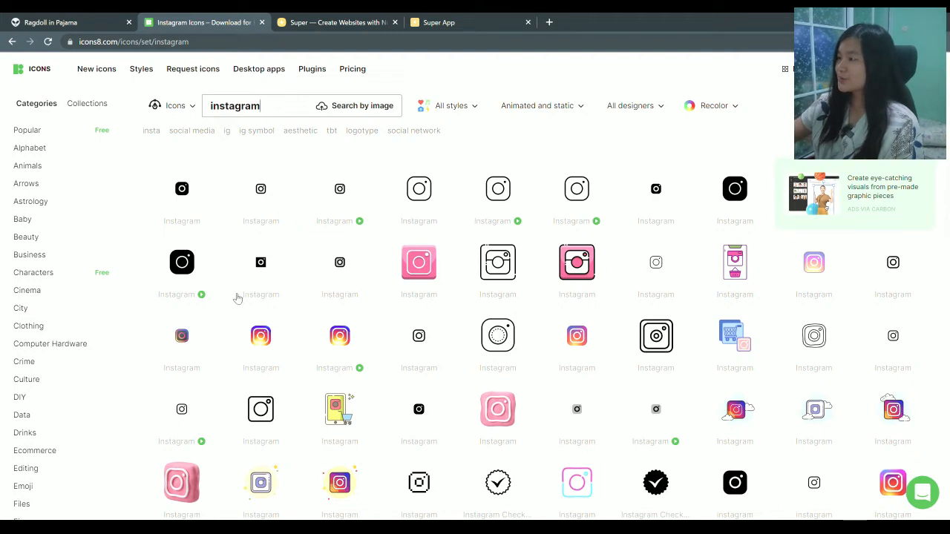
click(743, 269)
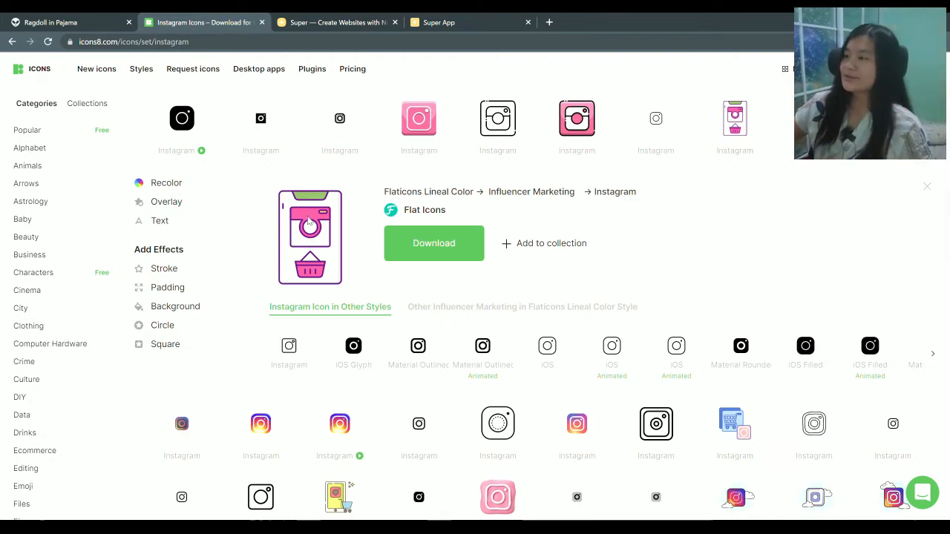
scroll(276, 191, up, 3)
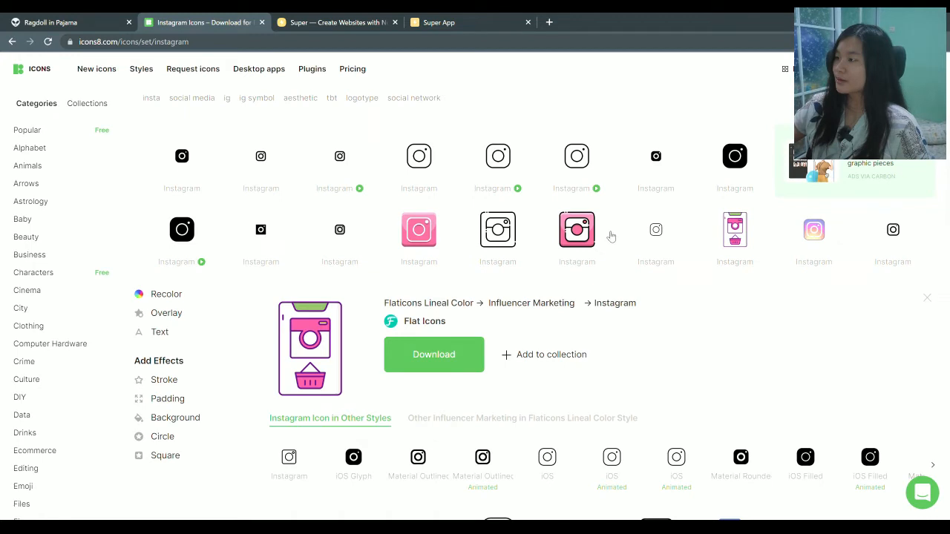
click(583, 231)
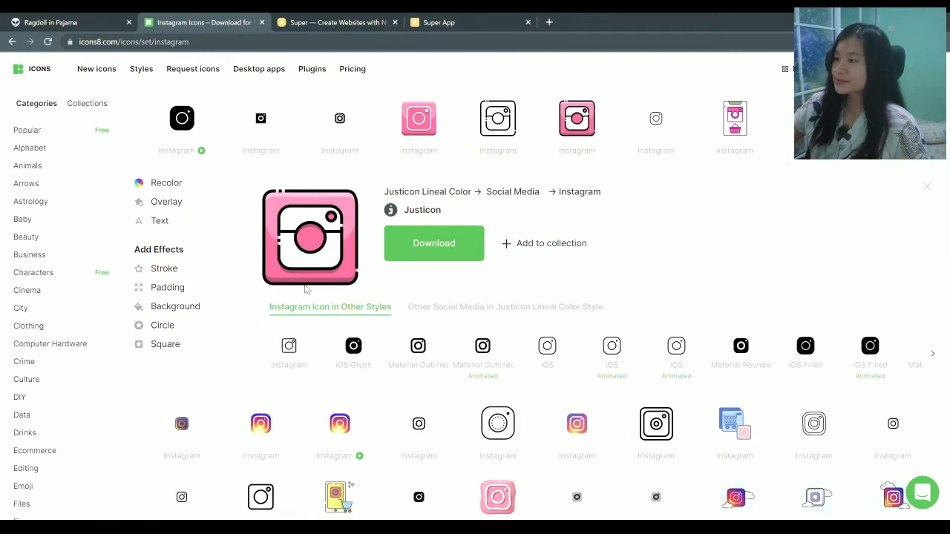
click(76, 19)
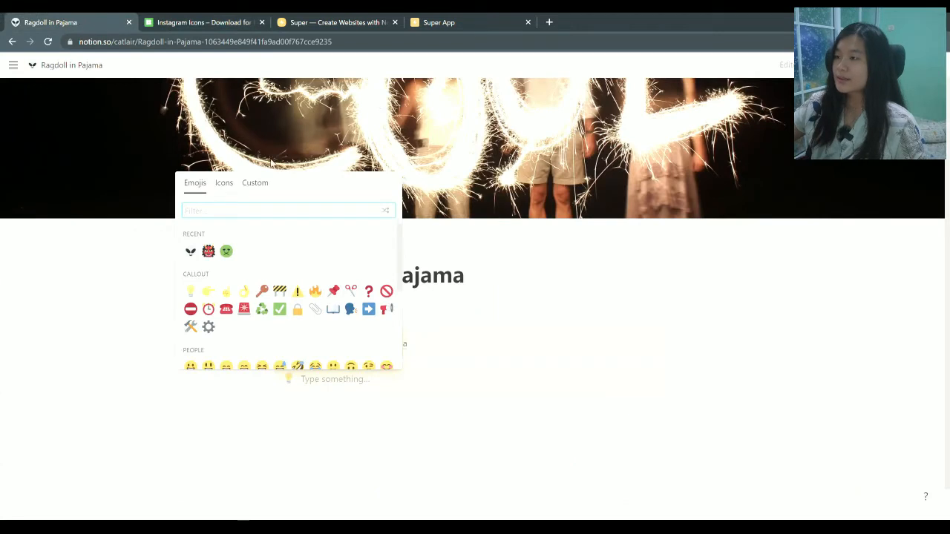
Set the second callout's icon to the pasted pink Instagram image link
click(256, 184)
click(255, 284)
key(ctrl+v)
click(377, 284)
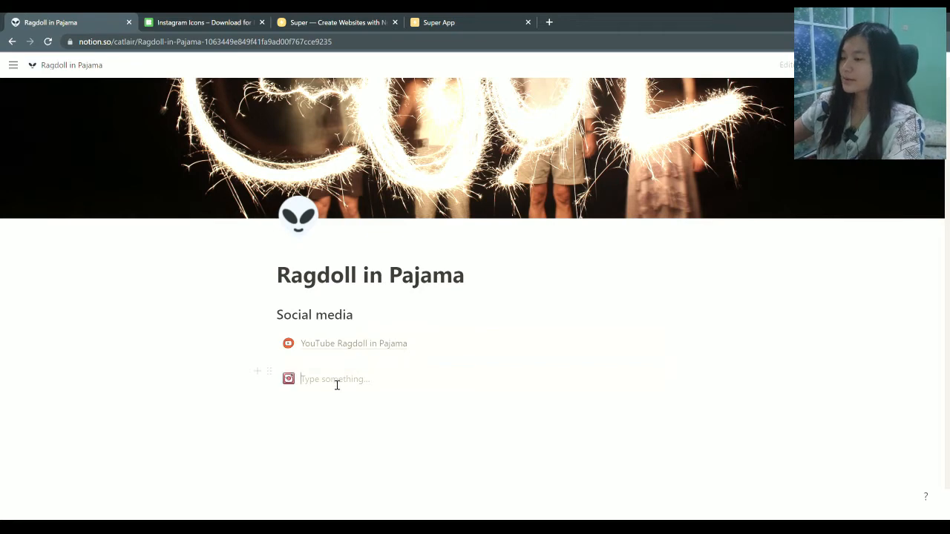
Write 'Personal Instagram' in the callout and select the text
text(Instagram Ragdoll)
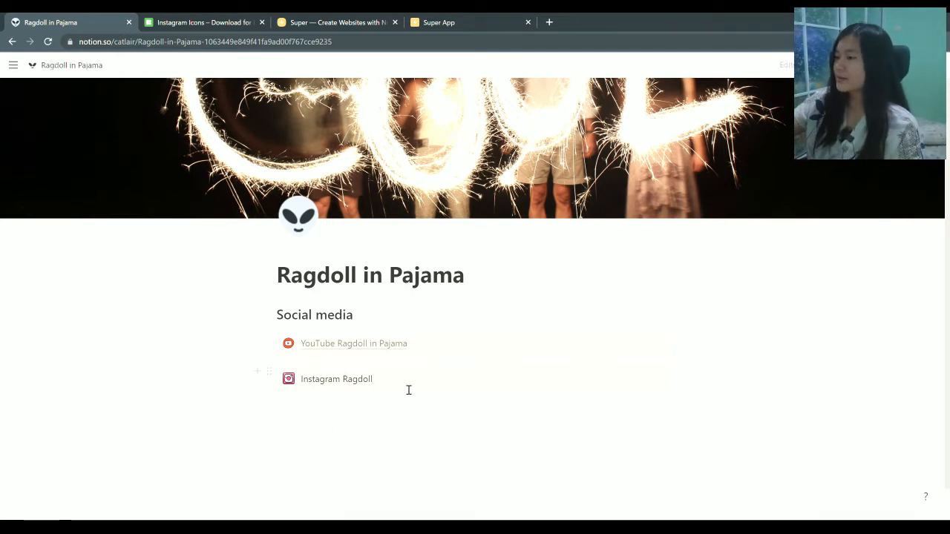
key(BackSpace)
key(BackSpace)
key(BackSpace)
key(BackSpace)
key(BackSpace)
key(BackSpace)
key(BackSpace)
key(BackSpace)
key(BackSpace)
key(BackSpace)
key(BackSpace)
key(BackSpace)
key(BackSpace)
key(BackSpace)
key(BackSpace)
key(BackSpace)
key(BackSpace)
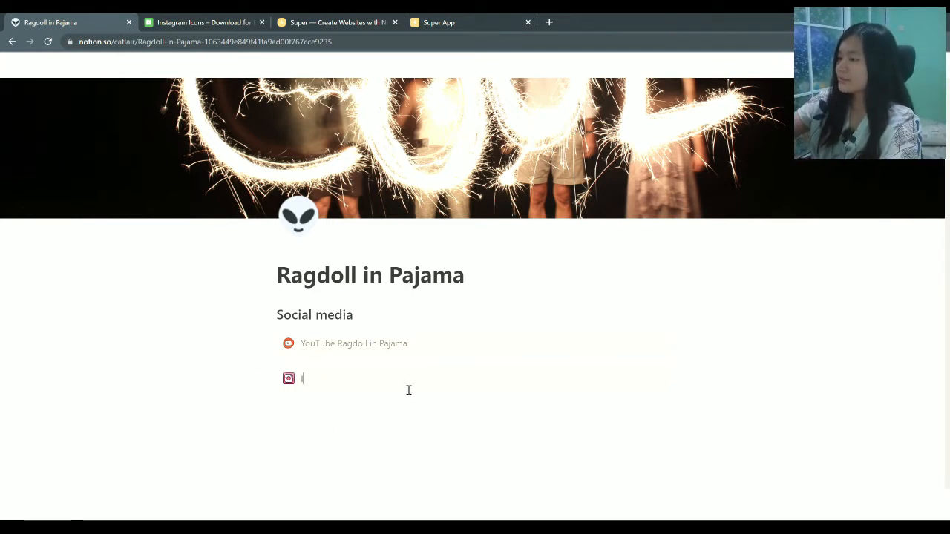
text(Pe)
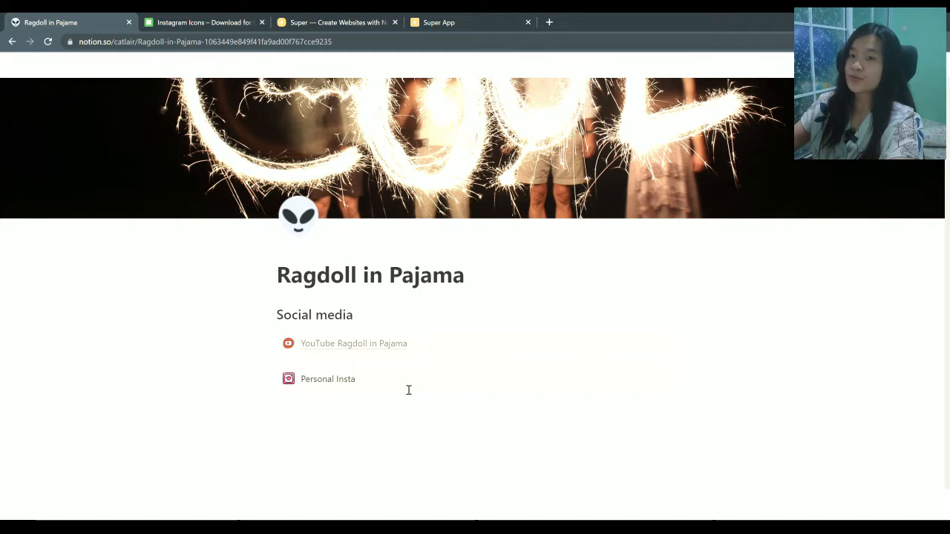
text(rsonal Instagram)
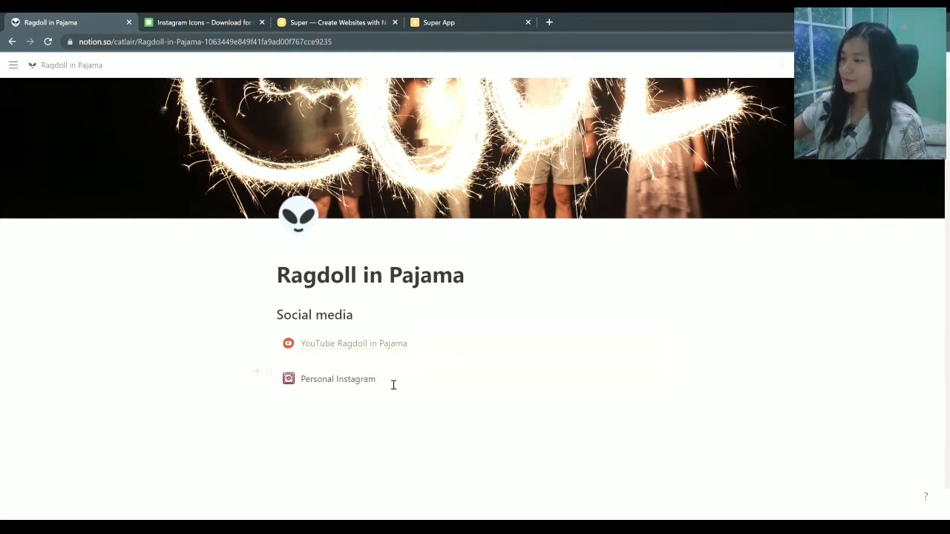
key(ctrl+a)
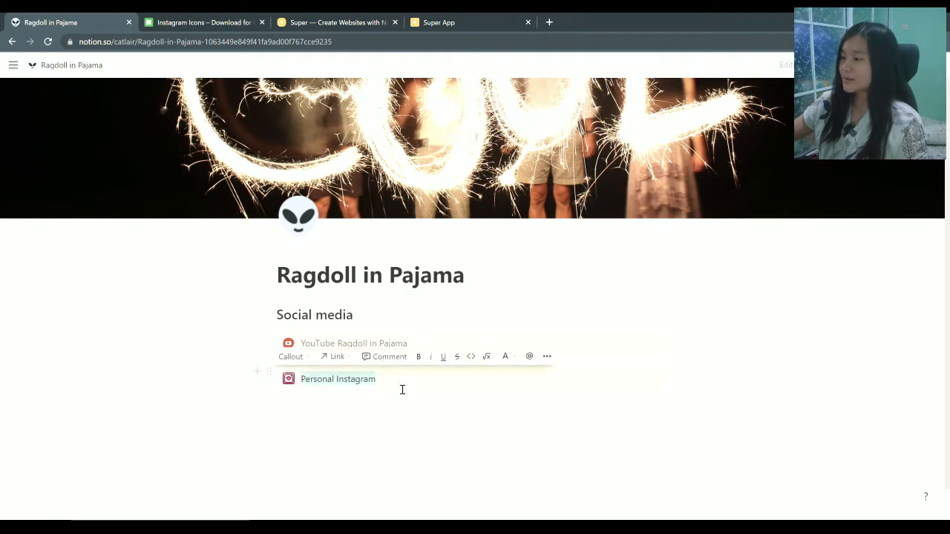
click(334, 361)
text(ins)
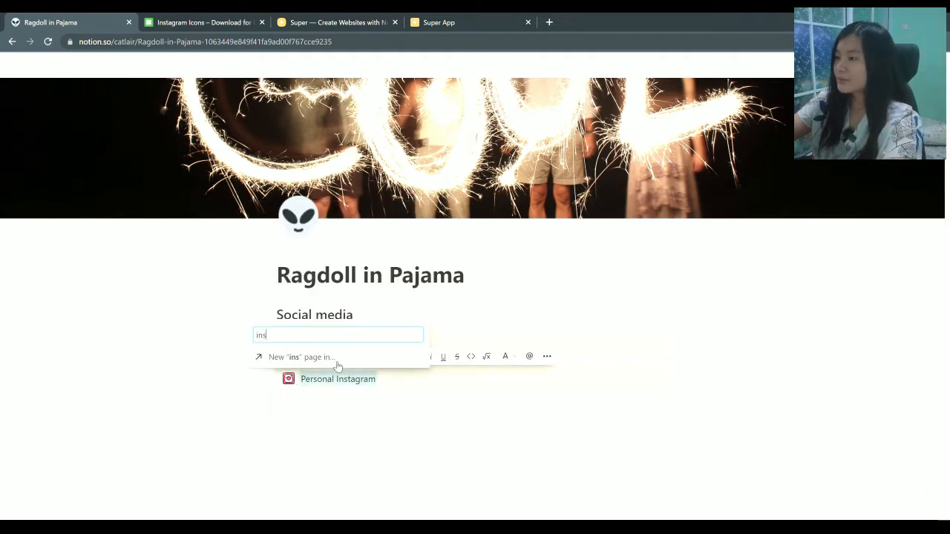
text(tagra)
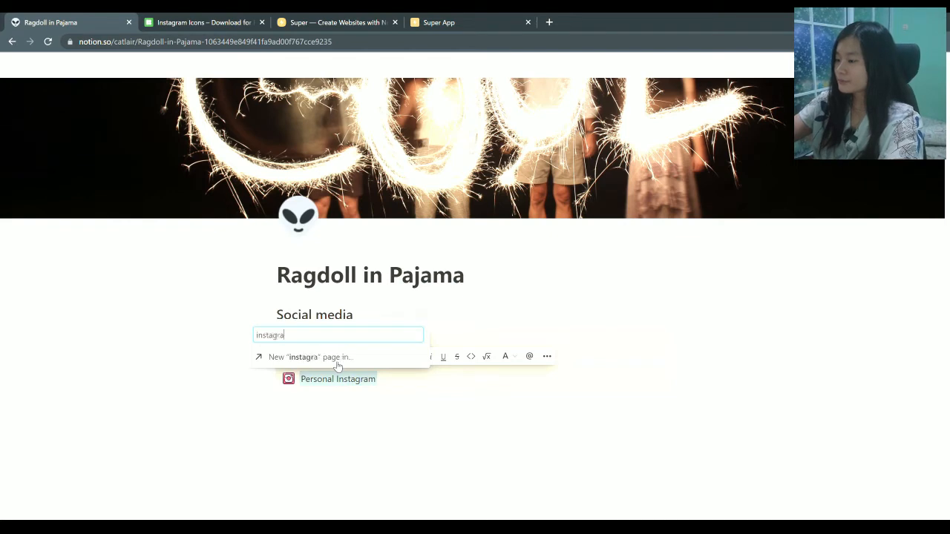
text(m.com)
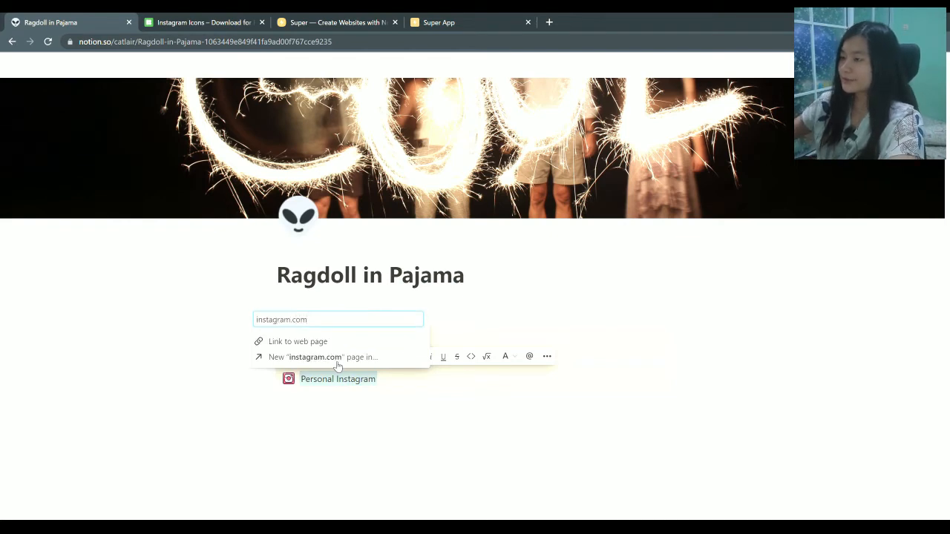
click(331, 343)
click(391, 419)
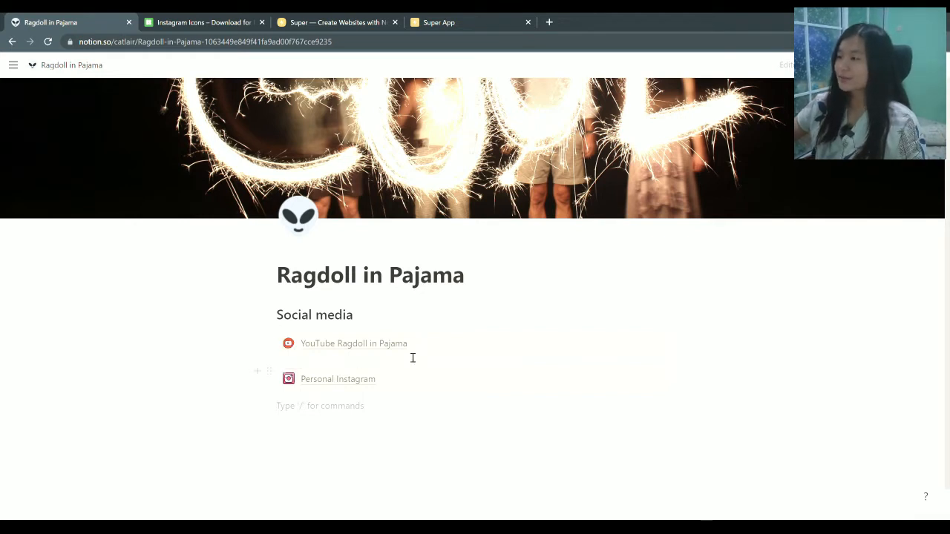
click(271, 343)
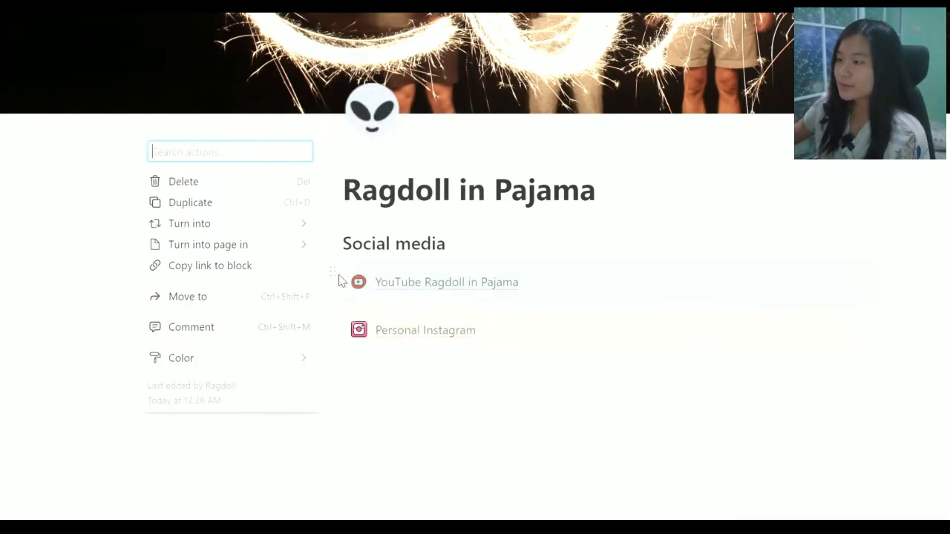
click(333, 275)
click(335, 279)
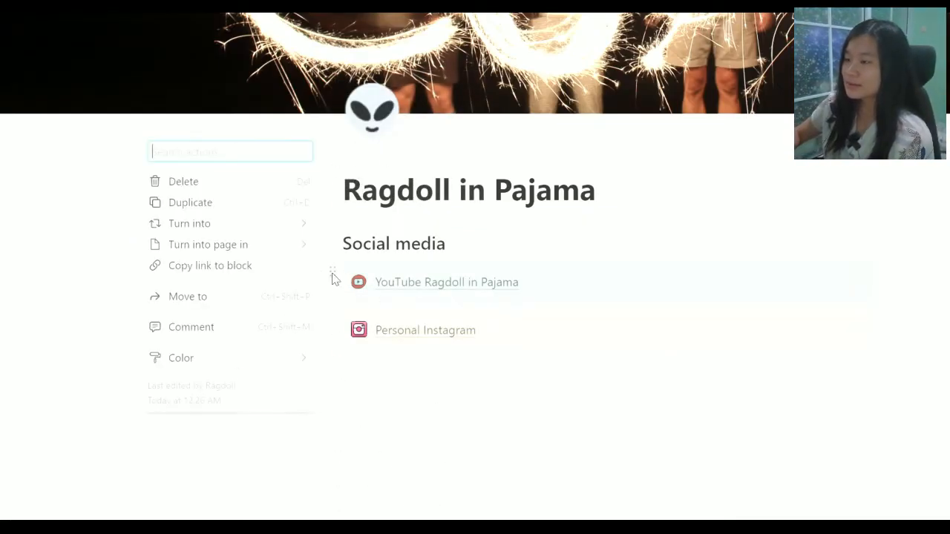
mouse_move(250, 361)
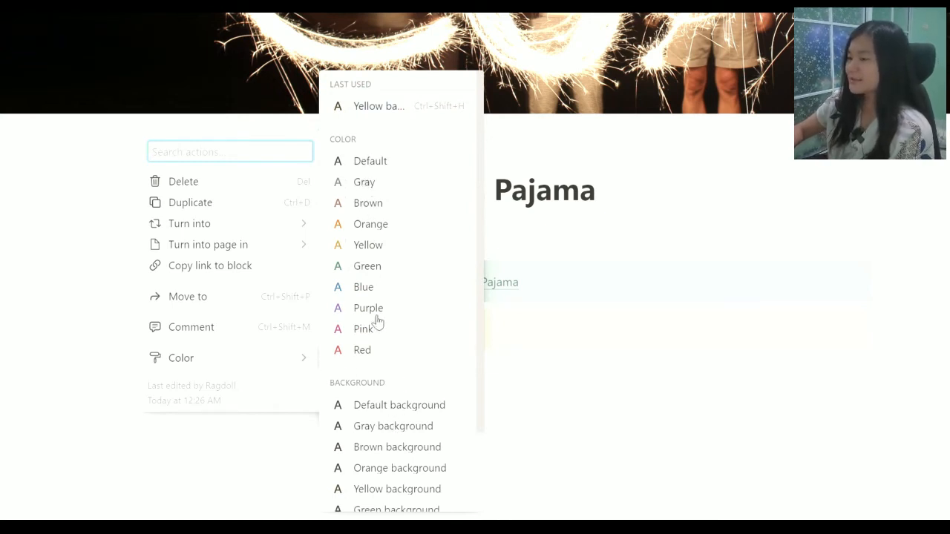
scroll(376, 322, down, 2)
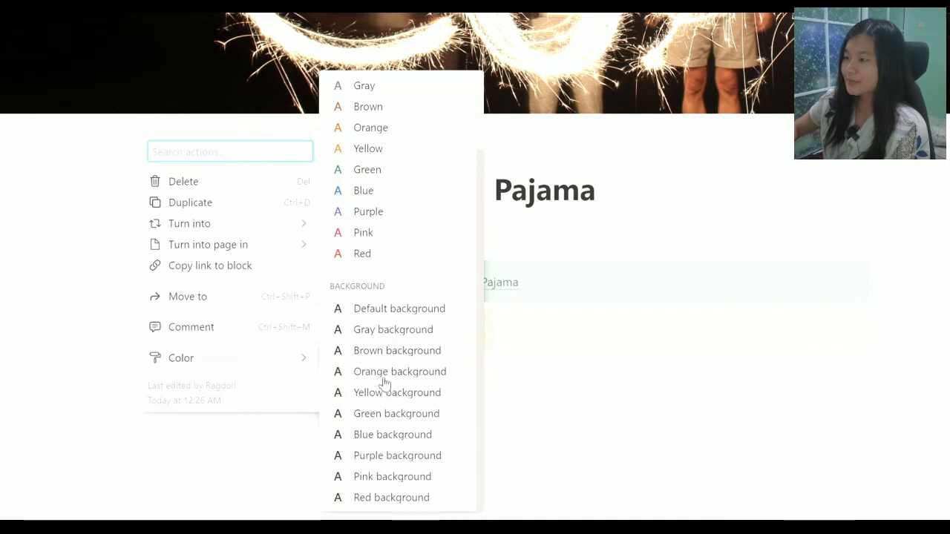
click(391, 498)
click(333, 325)
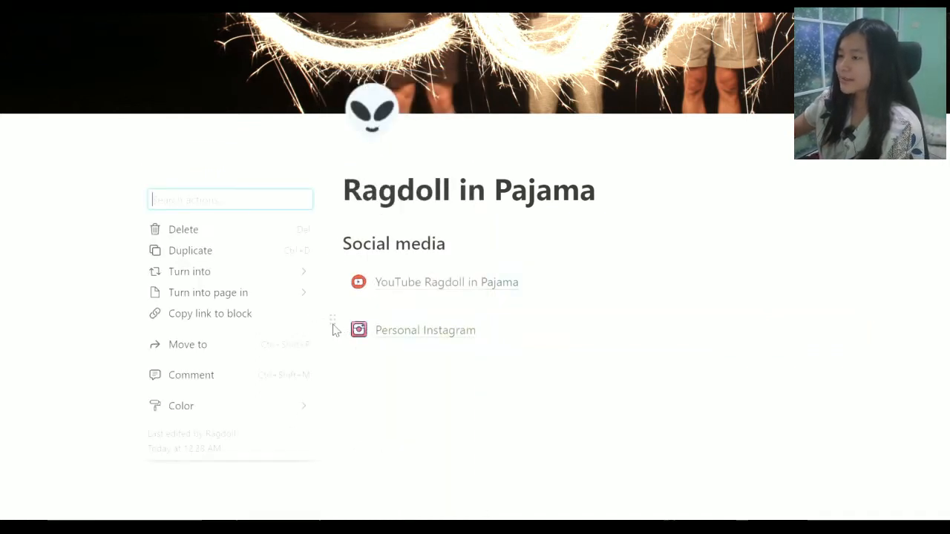
mouse_move(270, 411)
scroll(412, 413, down, 3)
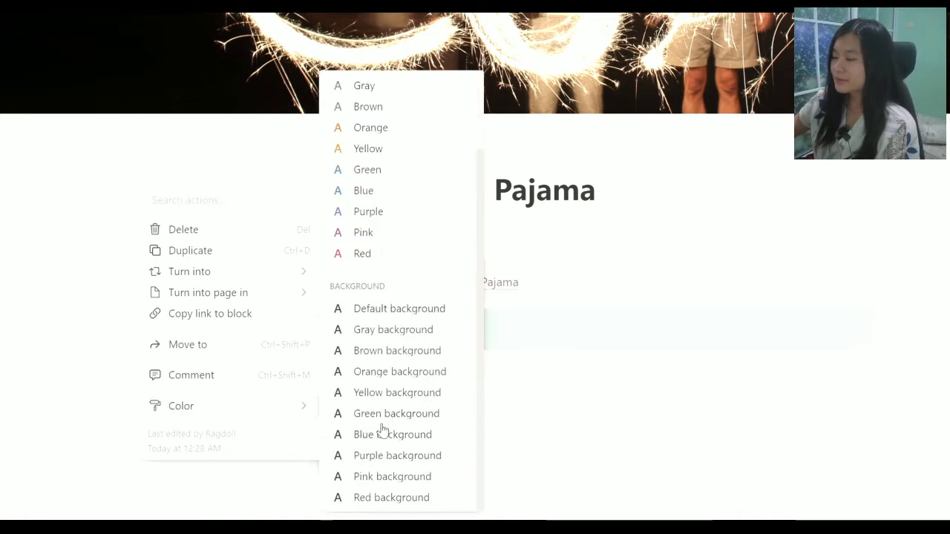
key(Escape)
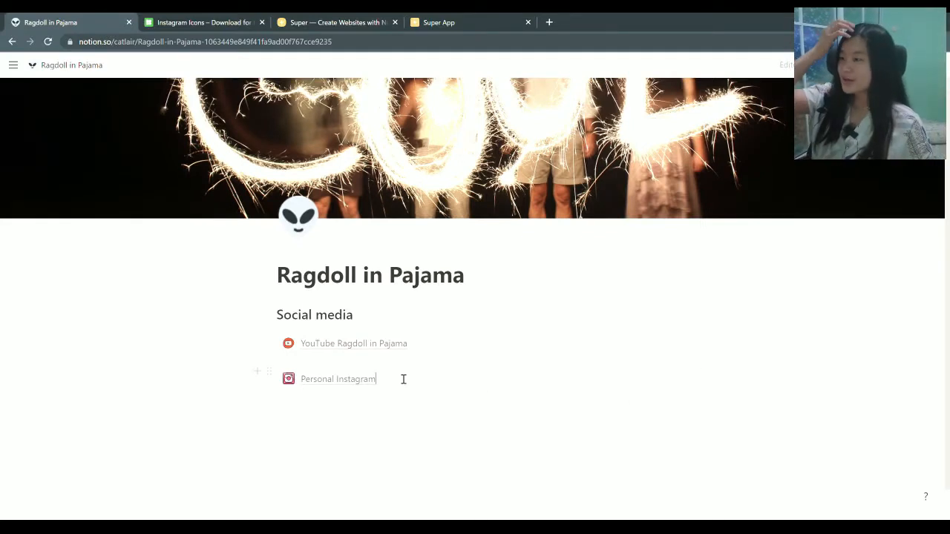
Add a 'Contact me' heading below the Personal Instagram callout and start a callout under it
click(305, 411)
text(/)
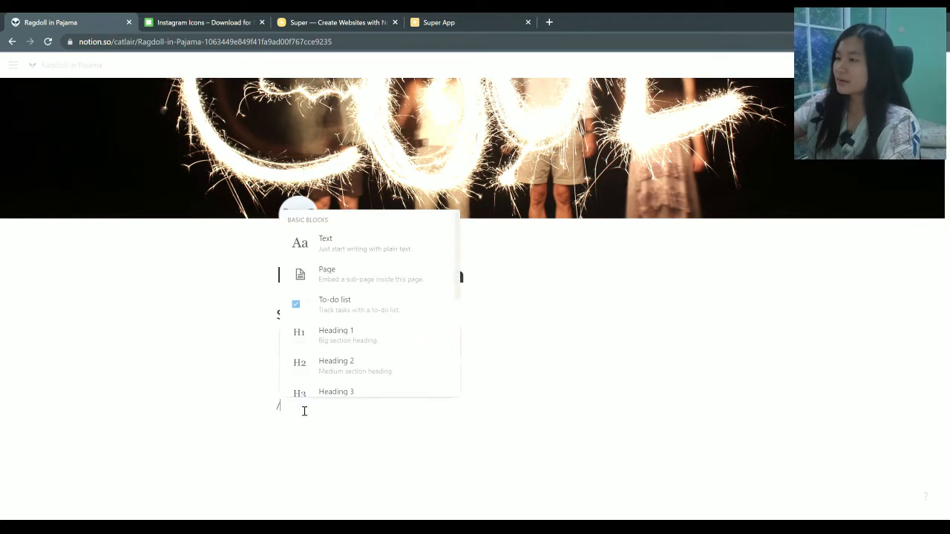
text(h)
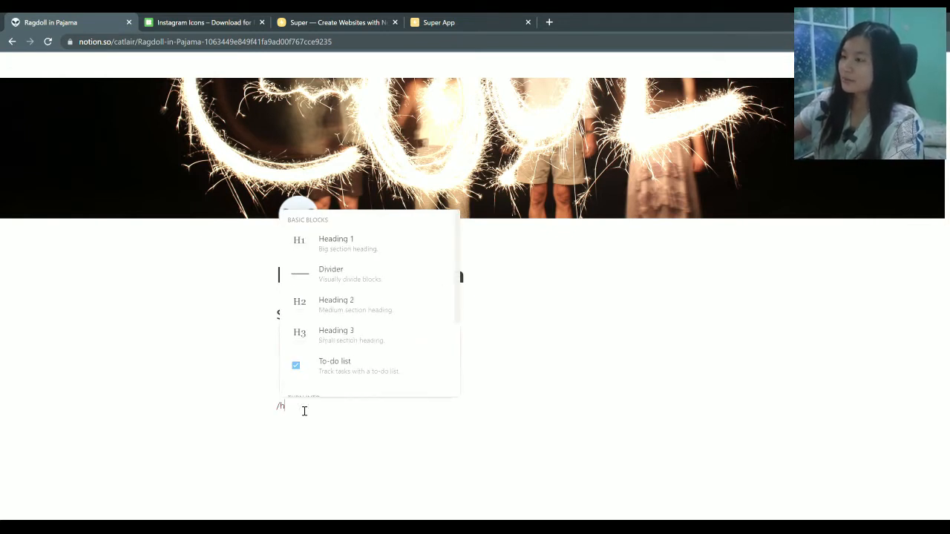
key(BackSpace)
key(BackSpace)
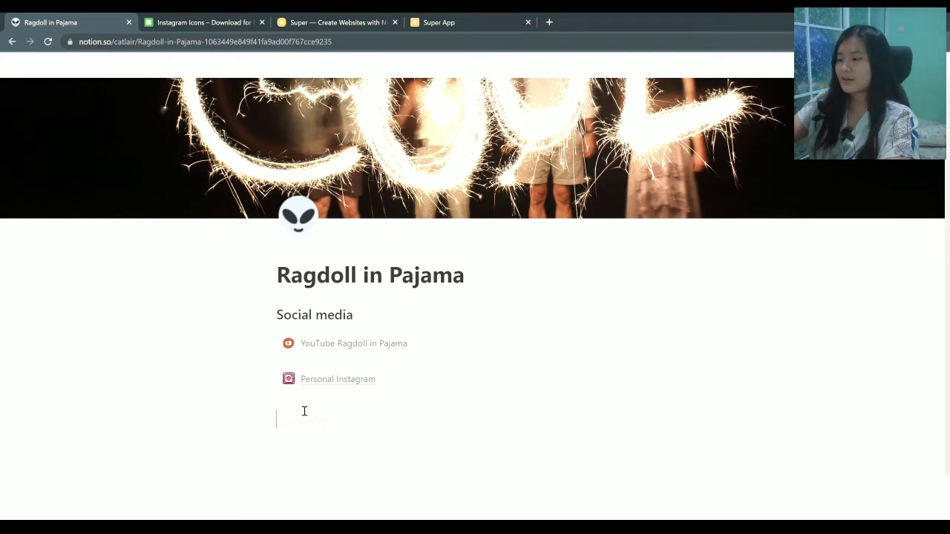
text(Conta)
key(BackSpace)
text(tac)
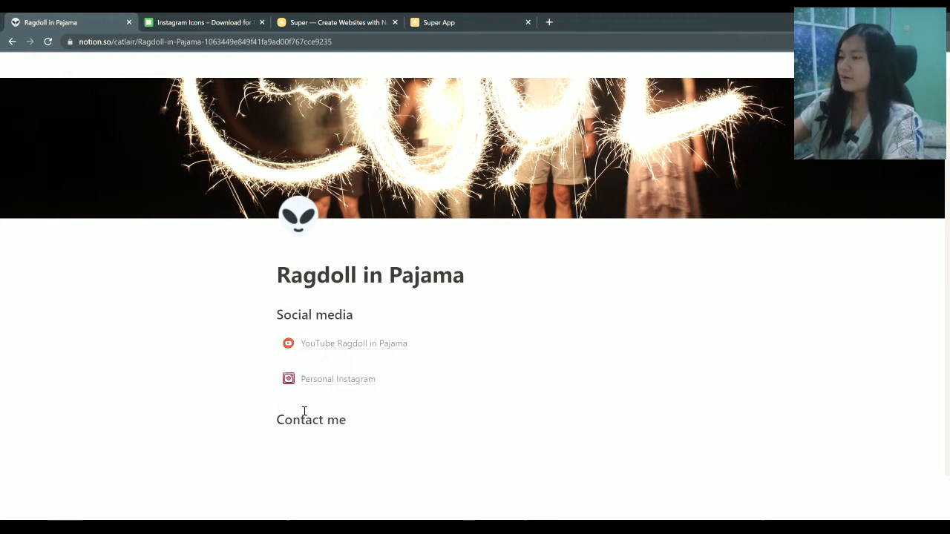
key(Return)
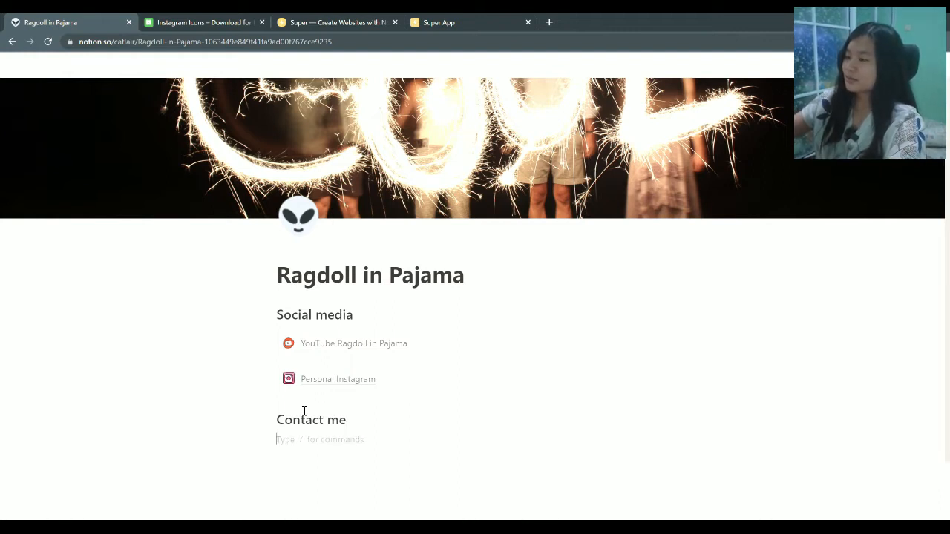
text(/)
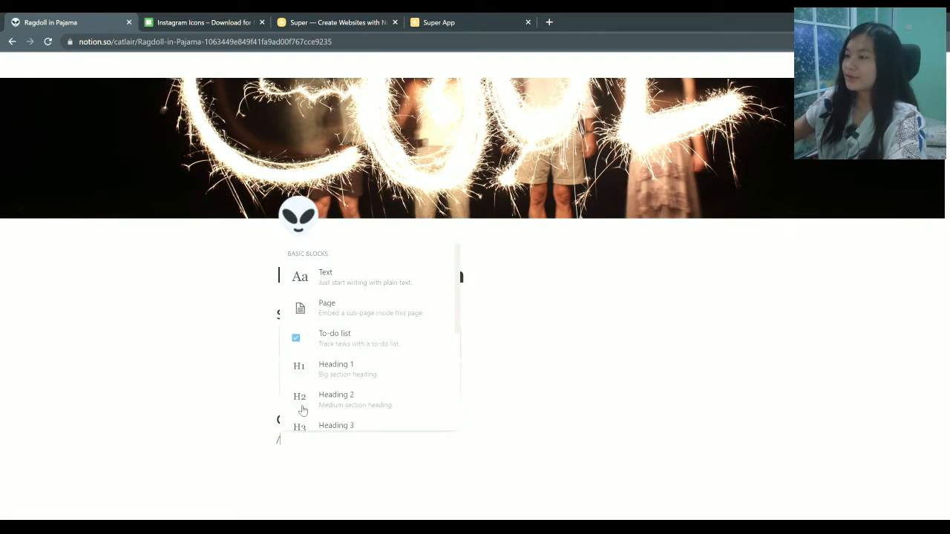
text(cal)
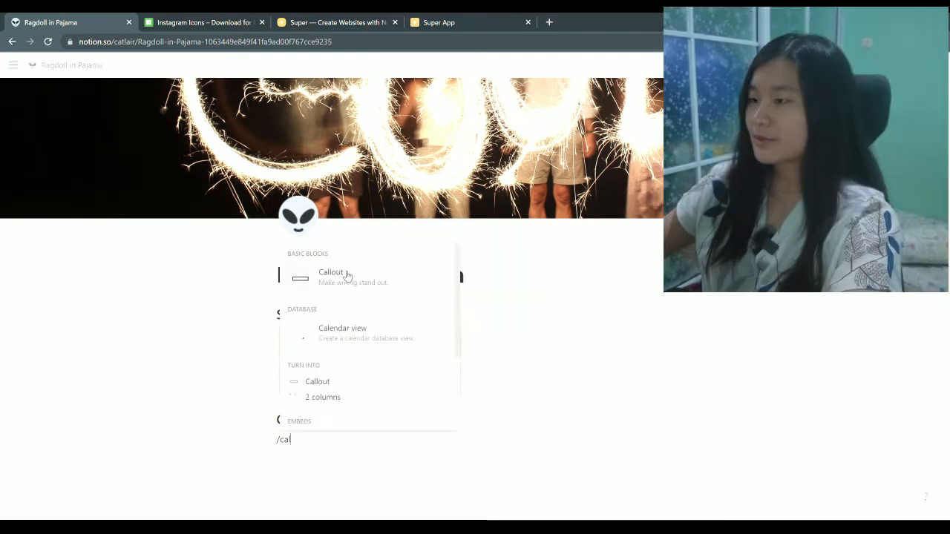
Insert a callout under Contact me containing the text 123446
click(348, 282)
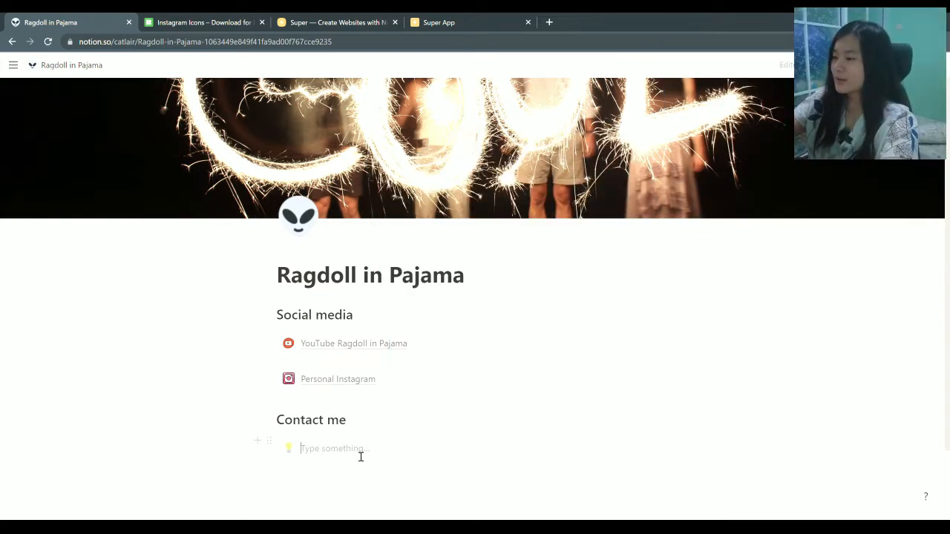
text(123446)
drag(331, 448, 282, 446)
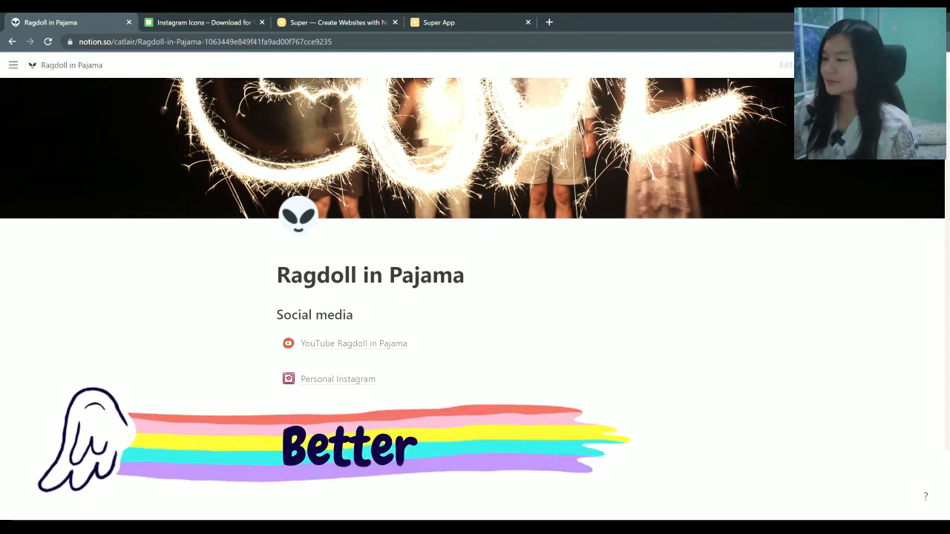
Replace the callout's lightbulb with the dark phone icon found by searching 'tel'
click(288, 448)
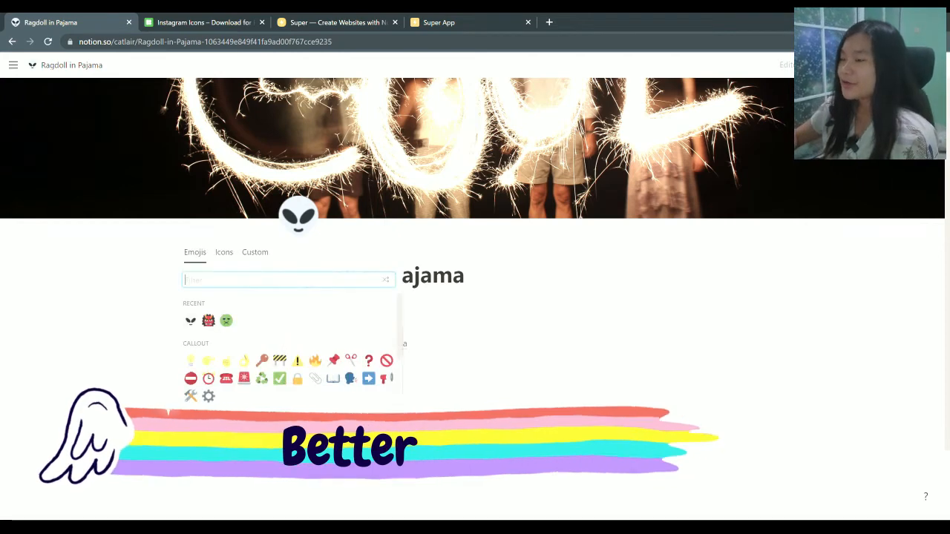
click(256, 283)
text(te)
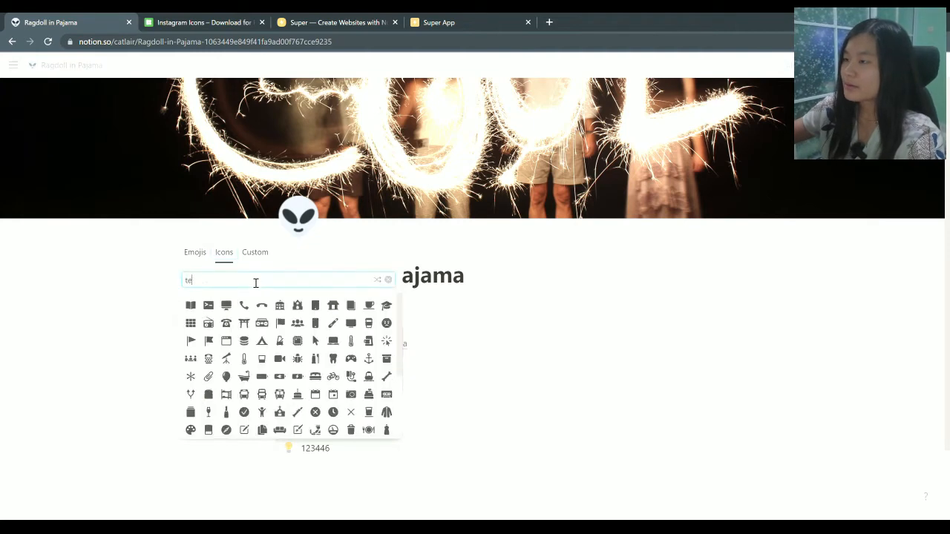
text(ke)
key(BackSpace)
key(BackSpace)
text(l)
click(190, 305)
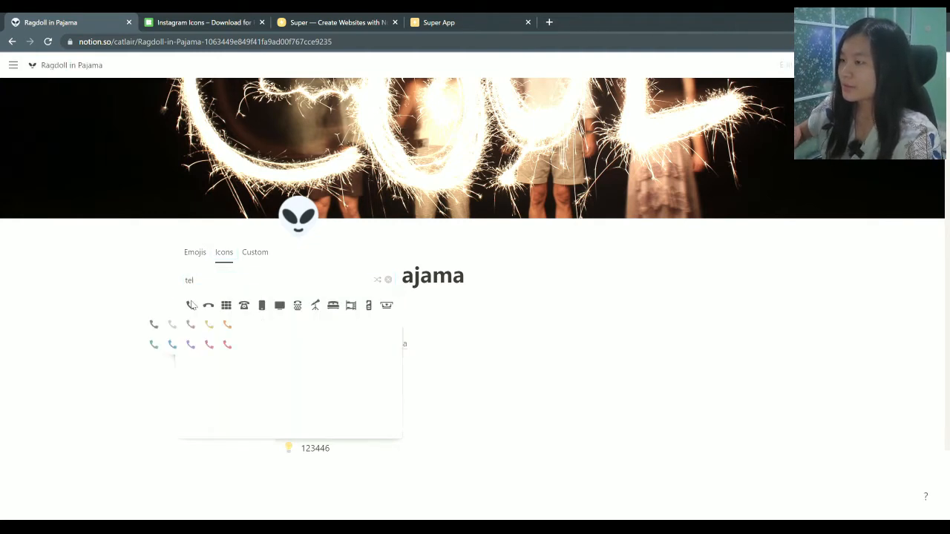
click(153, 325)
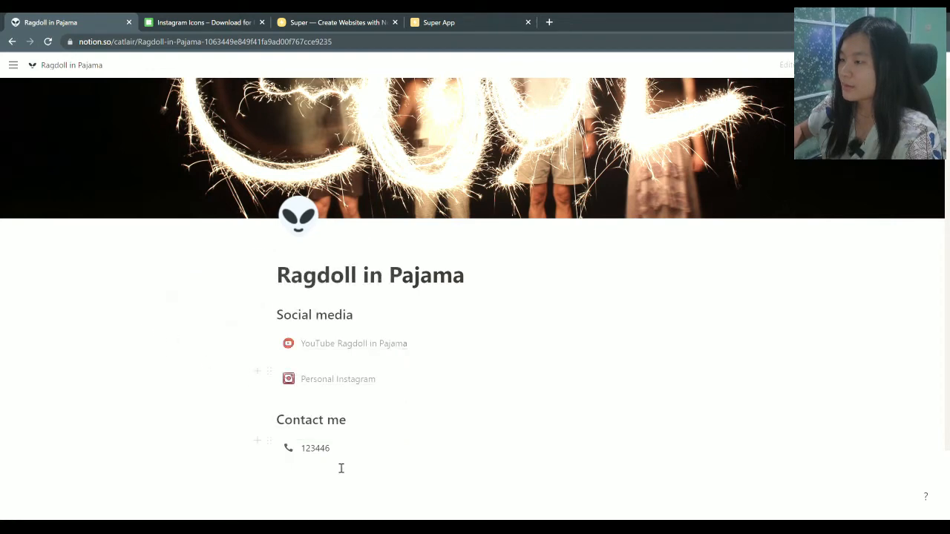
Replace the callout text 123446 with 'Telephone'
double_click(308, 450)
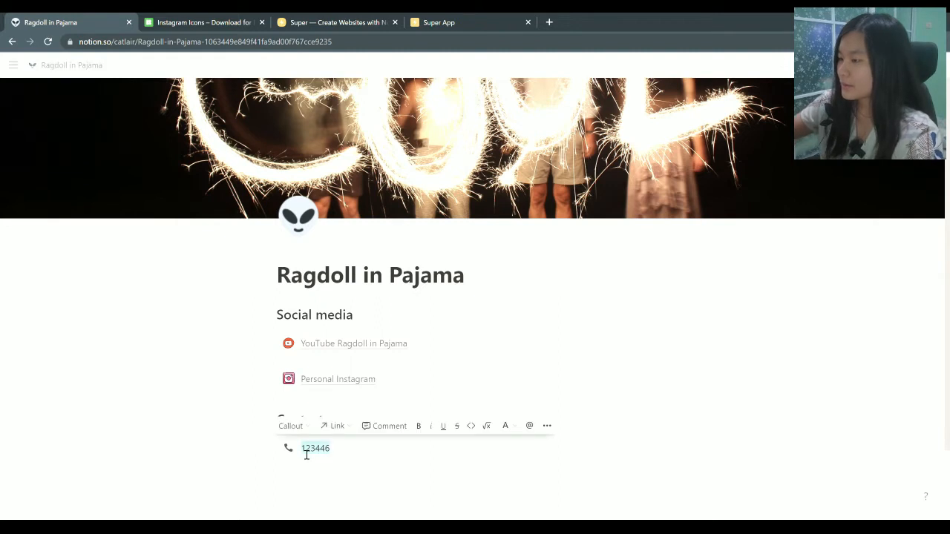
text(Telepgo)
key(BackSpace)
key(BackSpace)
text(hone)
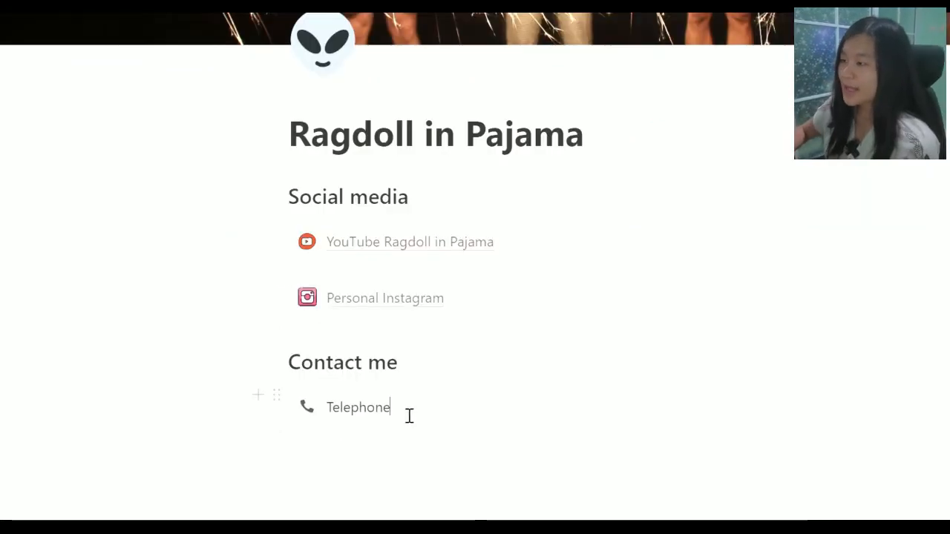
Link 'Telephone' to a tel: phone number URL and open the link to test it
drag(353, 452, 307, 454)
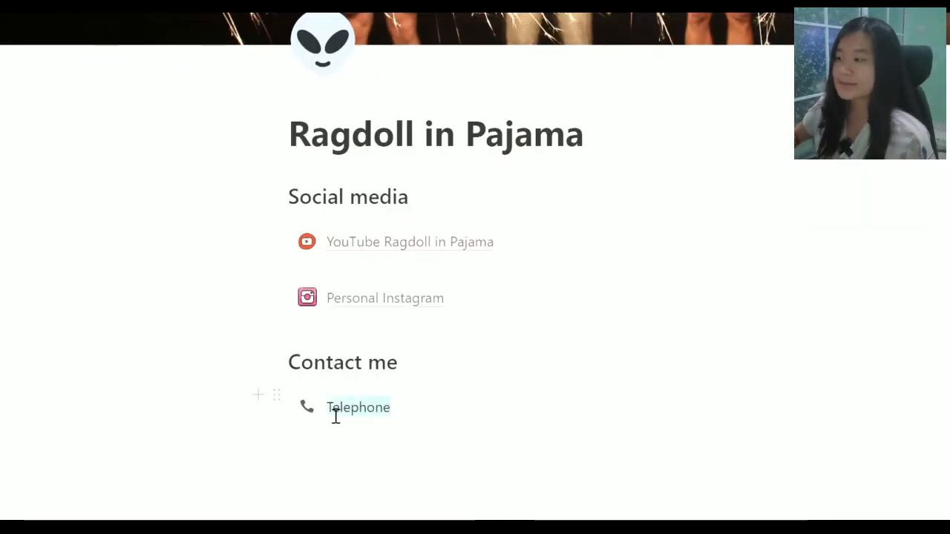
drag(335, 417, 321, 415)
click(373, 379)
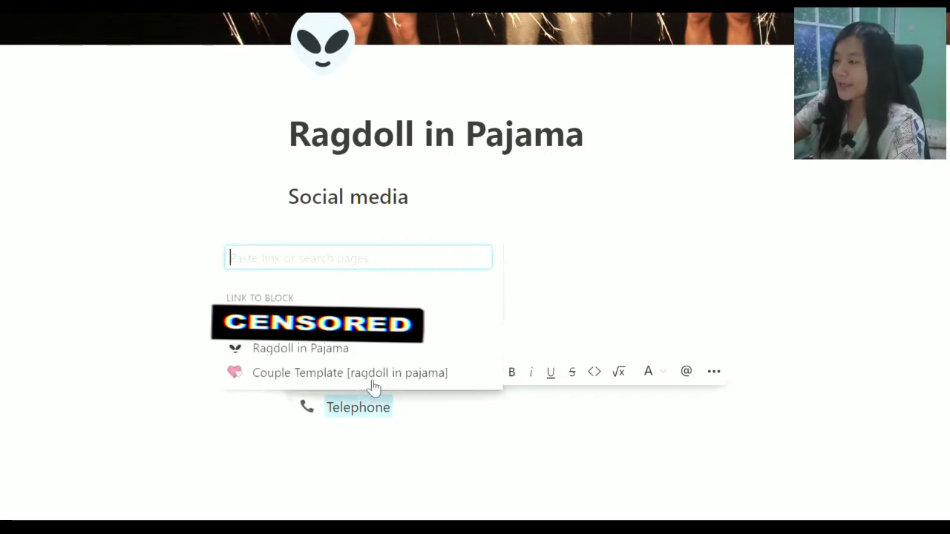
text(tel)
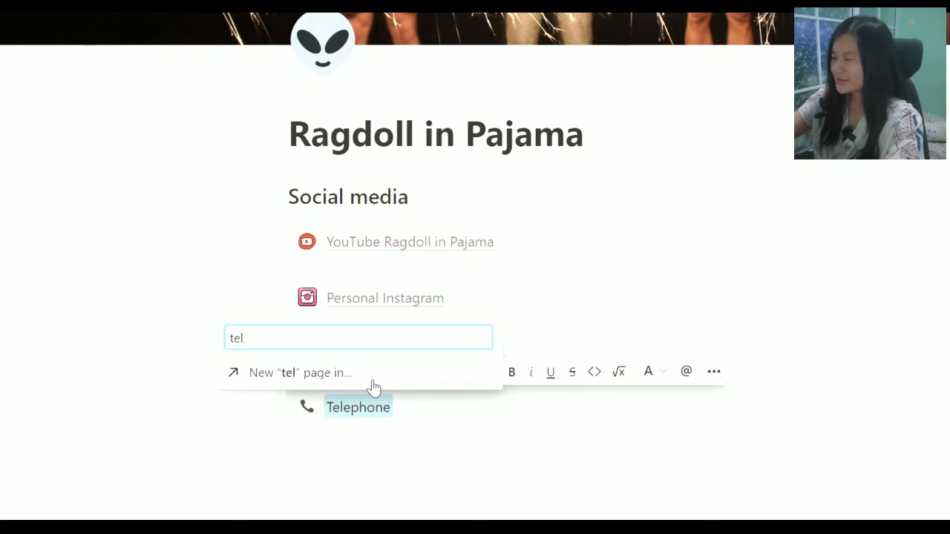
text(:)
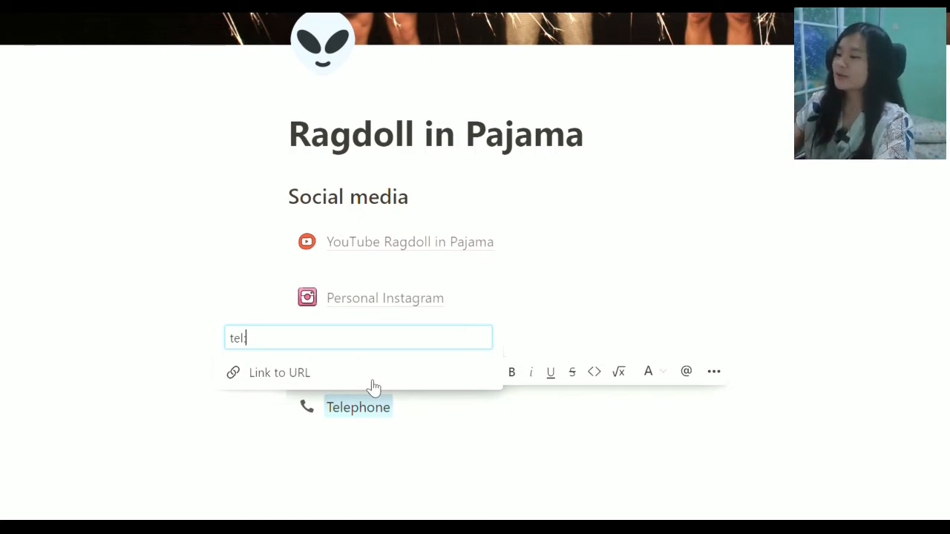
text(62)
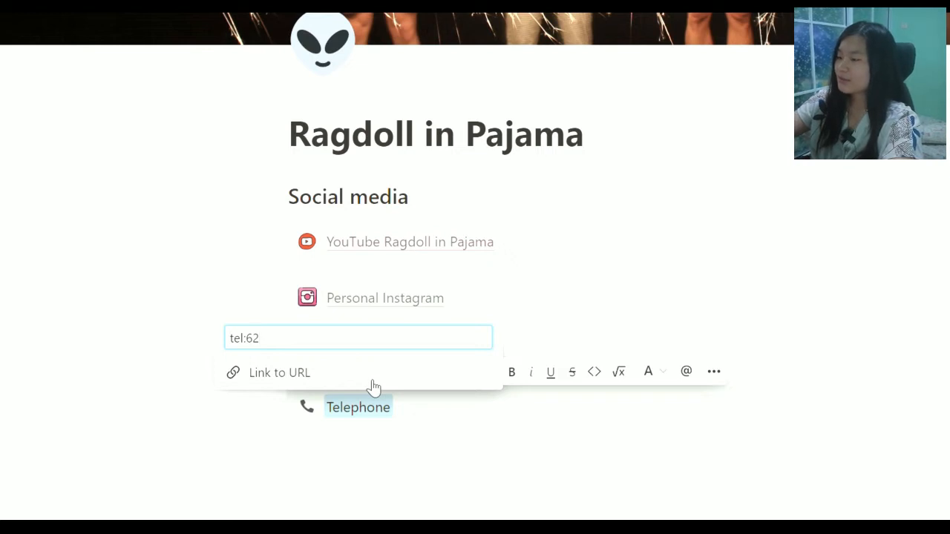
key(BackSpace)
key(BackSpace)
text(+)
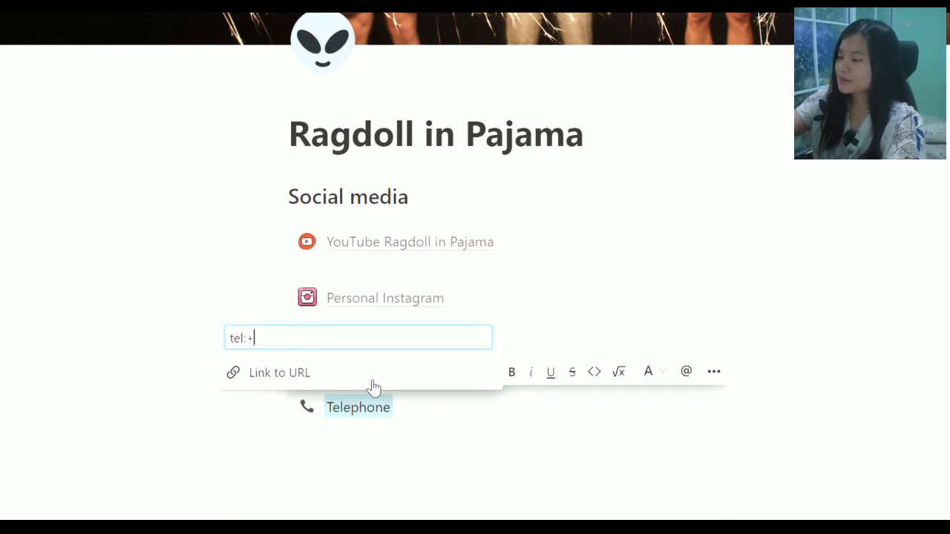
text(62)
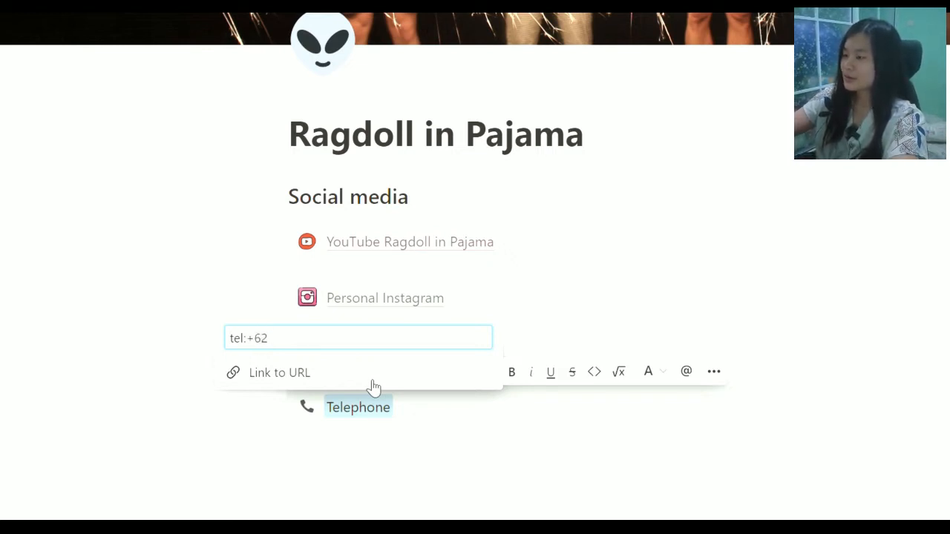
text(1234567)
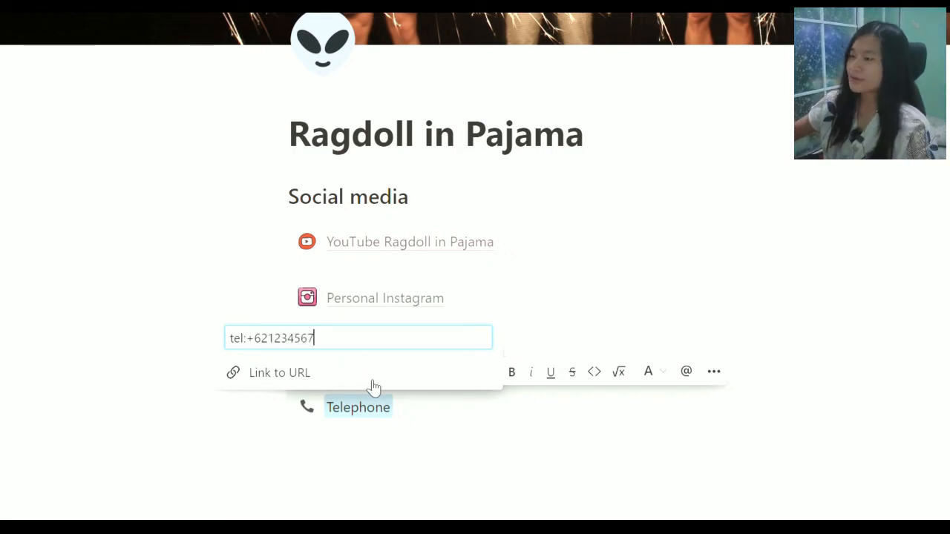
click(280, 376)
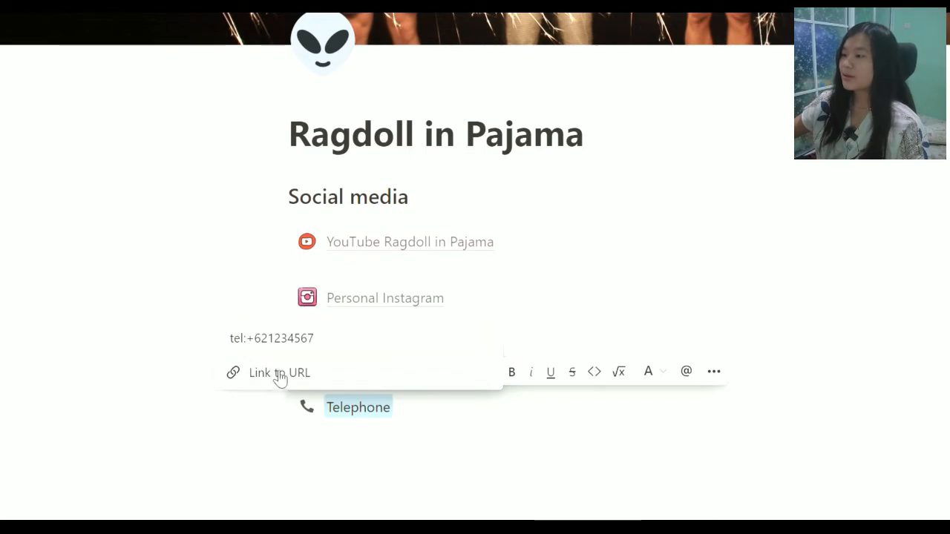
click(168, 388)
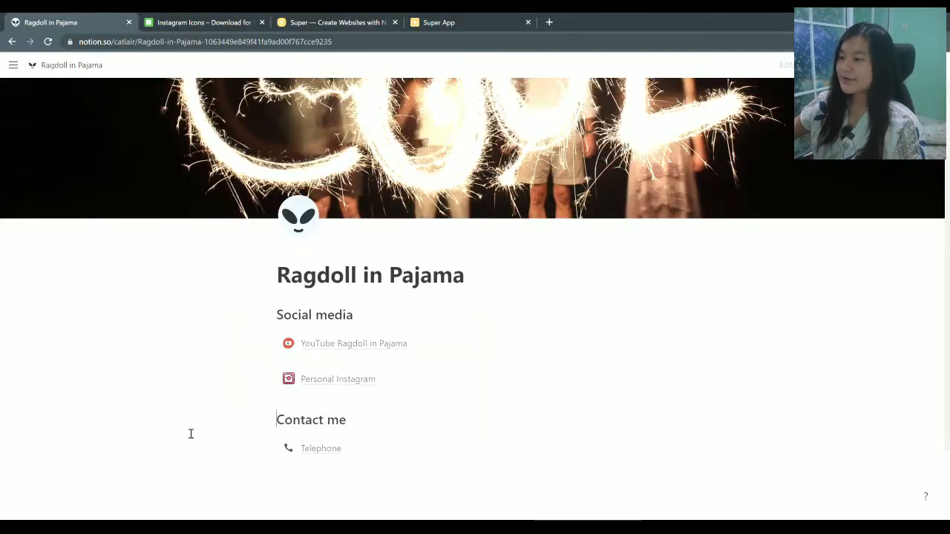
click(318, 449)
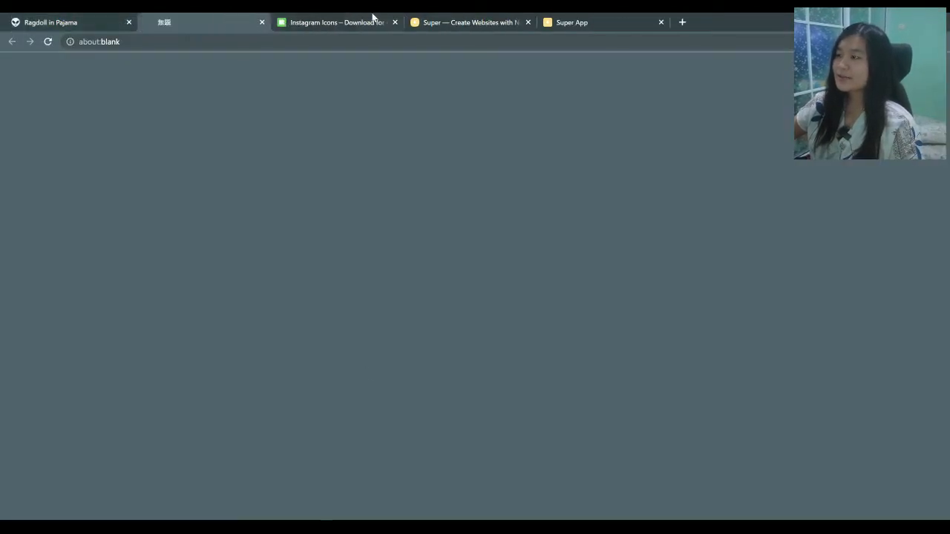
Close the about:blank tab the phone link opened and return to the Notion page
click(261, 22)
mouse_move(324, 452)
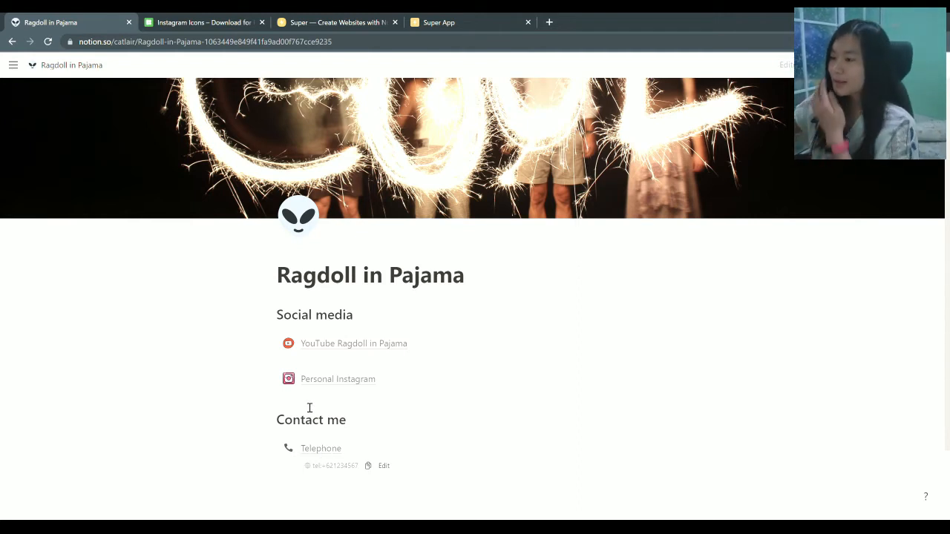
Add an 'Email' callout below Telephone and link the word to a mailto: e-mail address
click(261, 446)
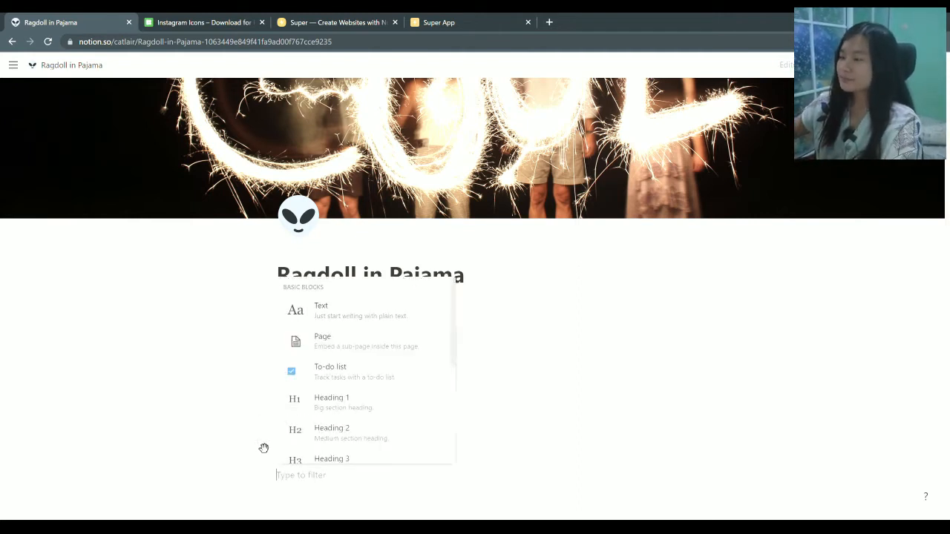
text(cal)
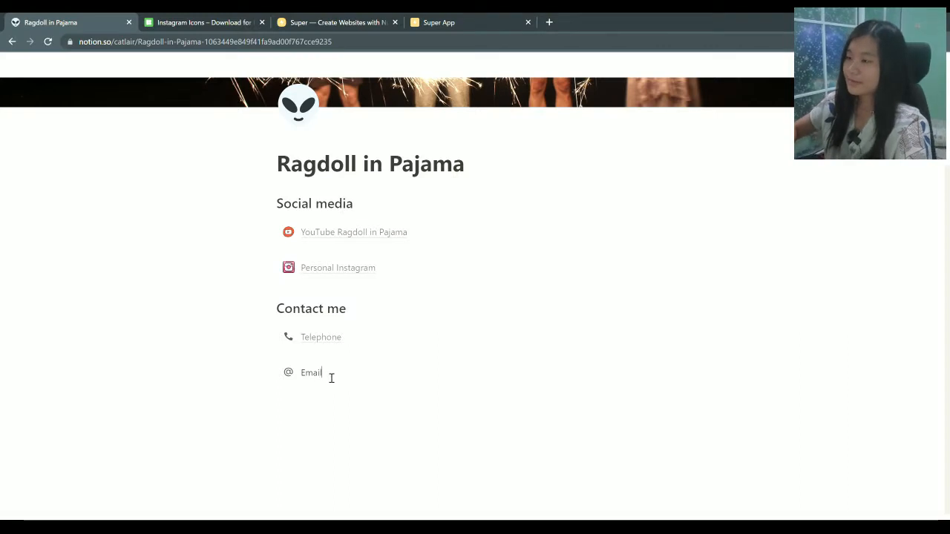
drag(322, 378, 304, 379)
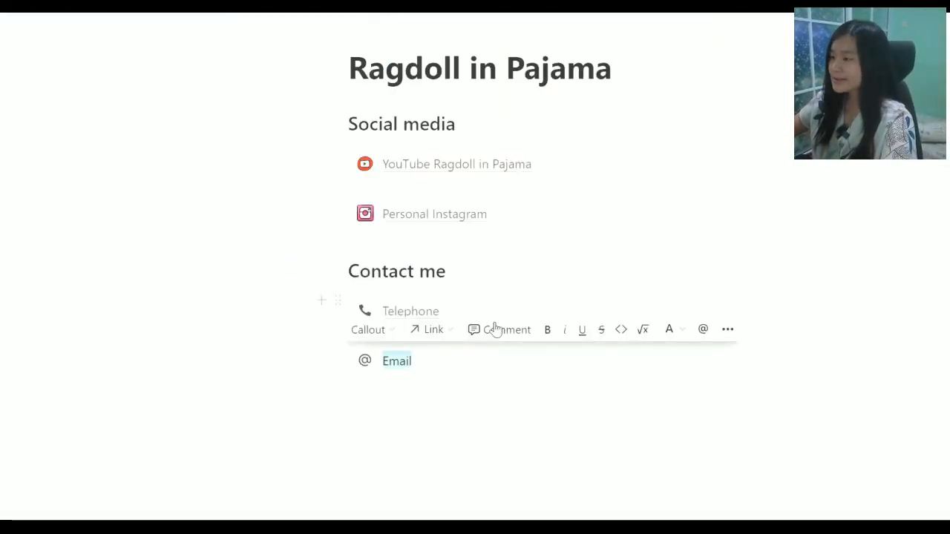
click(427, 336)
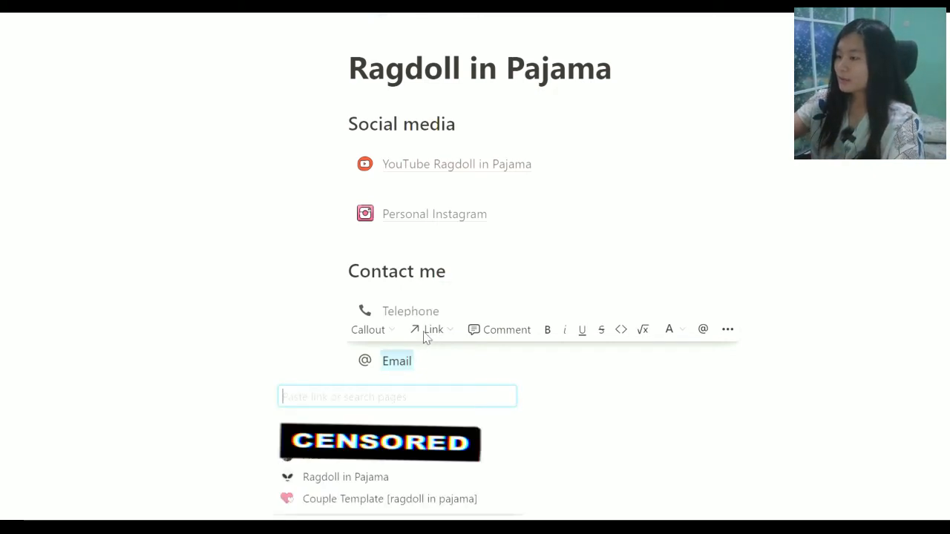
text(mai)
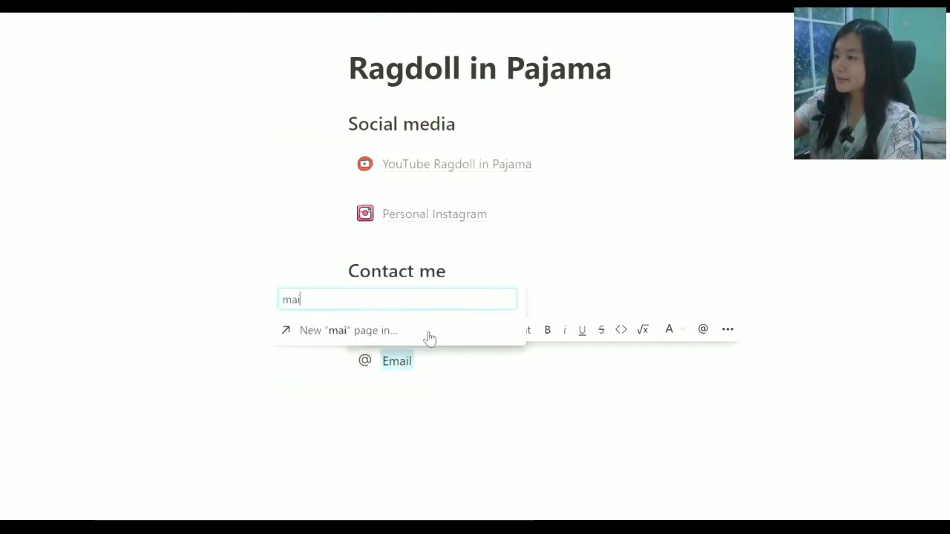
text(lto)
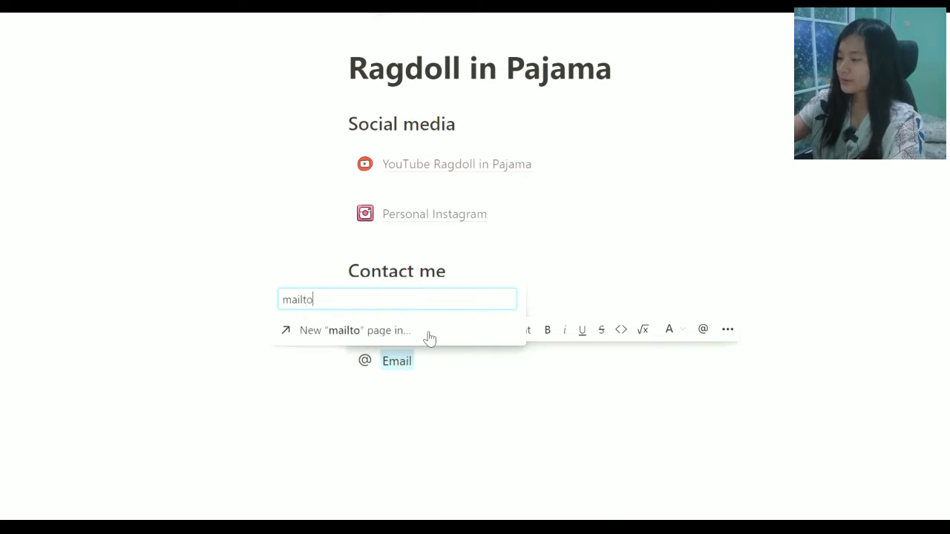
text(:)
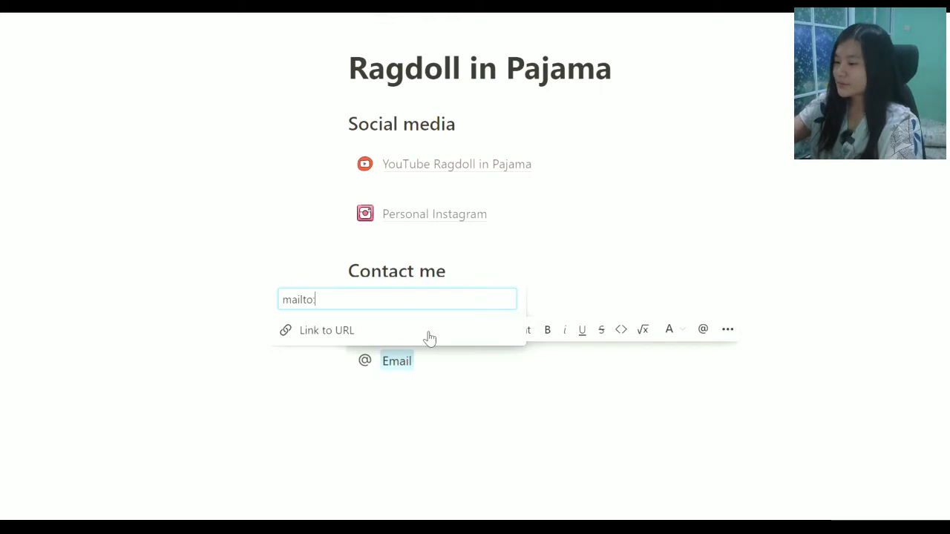
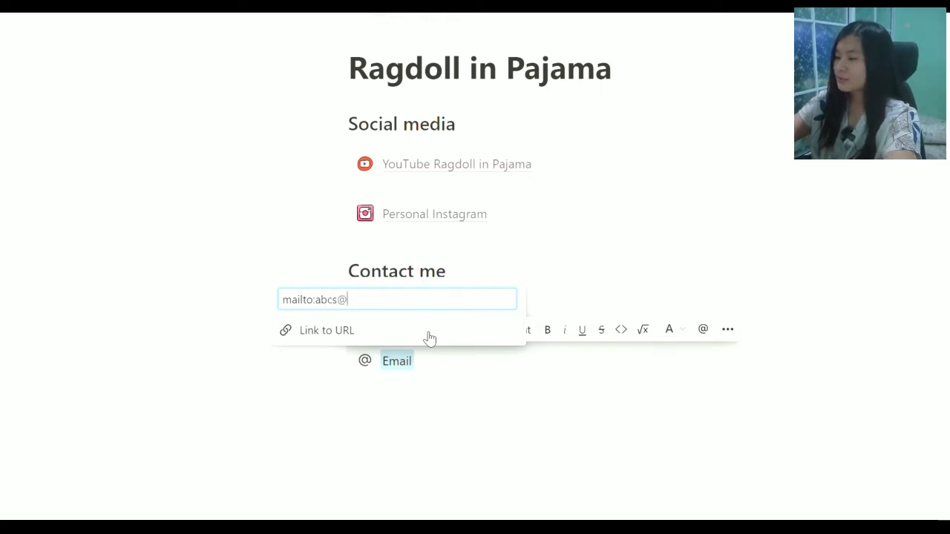
key(Return)
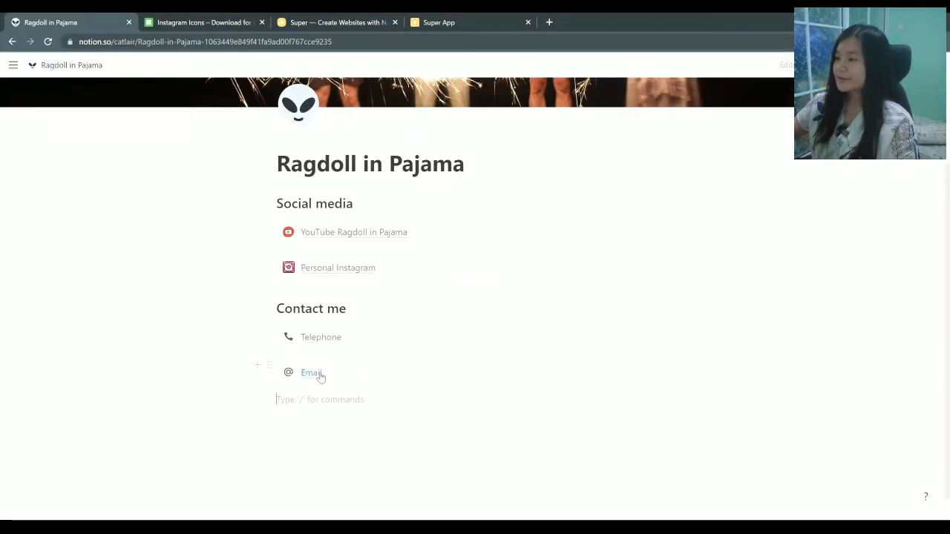
mouse_move(319, 371)
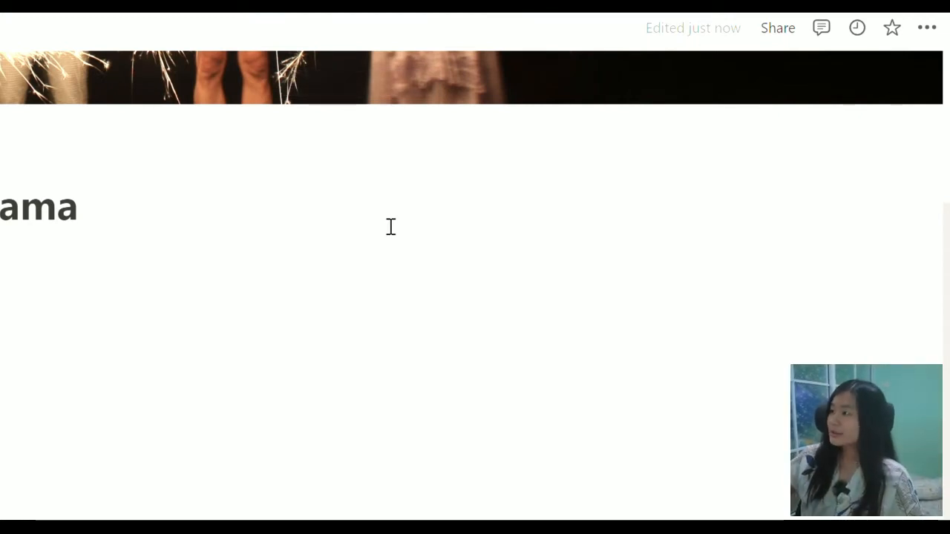
Turn on Share to web, switch off Allow duplicate as template, and copy the page's web link
click(785, 28)
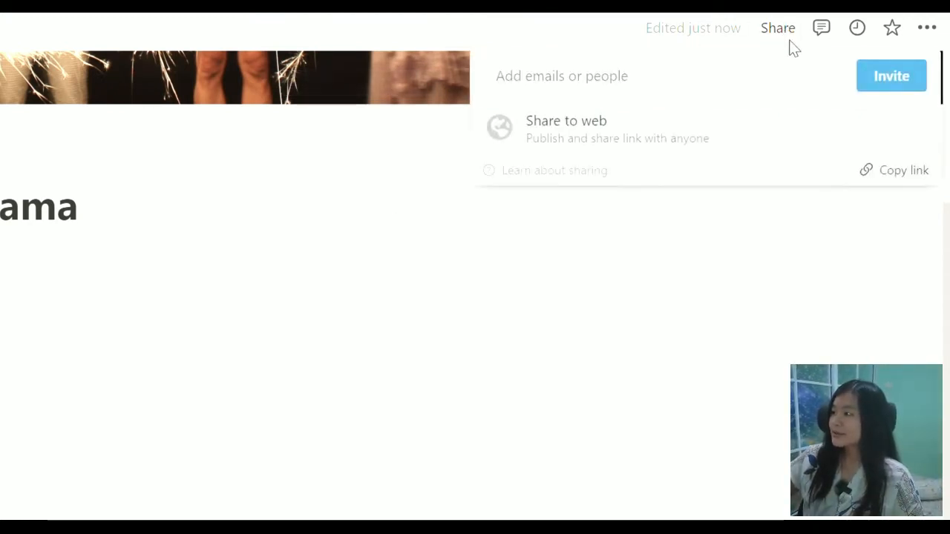
mouse_move(673, 144)
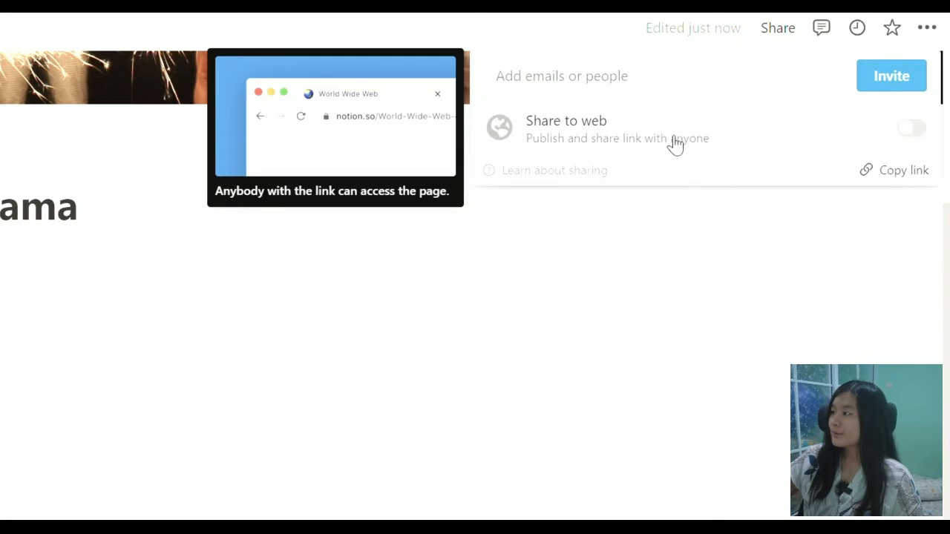
click(913, 129)
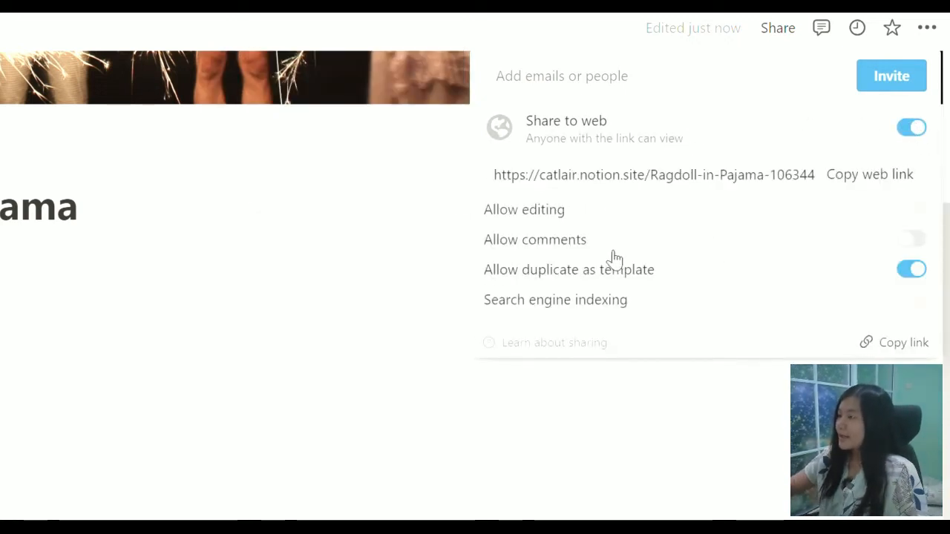
mouse_move(600, 298)
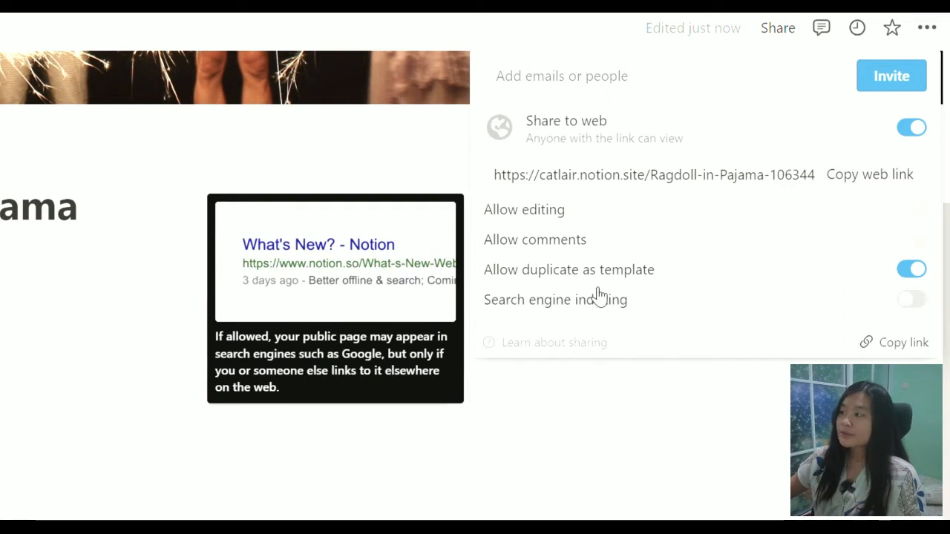
mouse_move(607, 273)
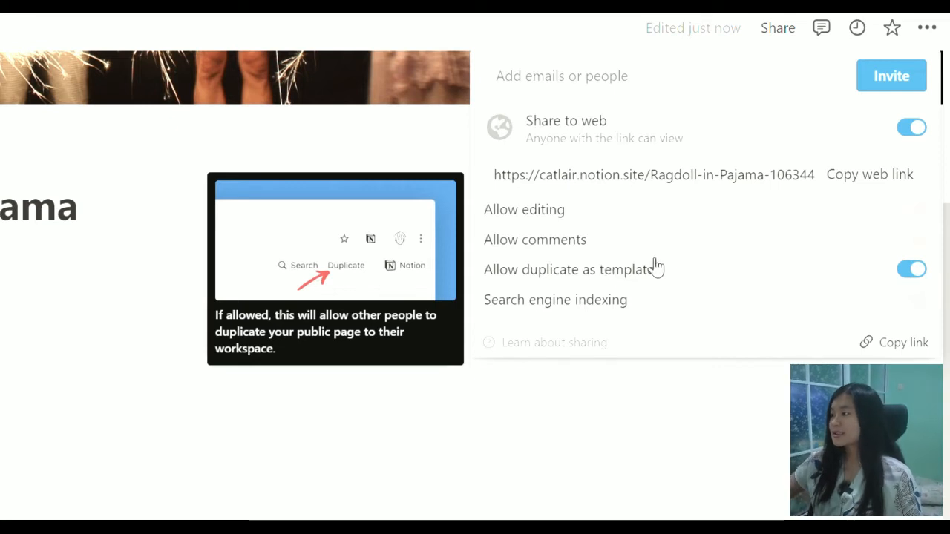
click(911, 272)
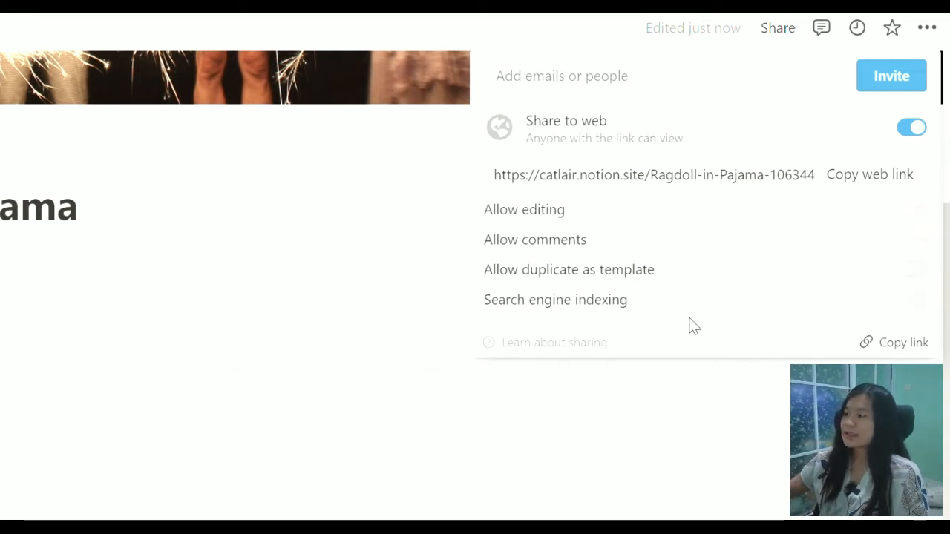
mouse_move(682, 273)
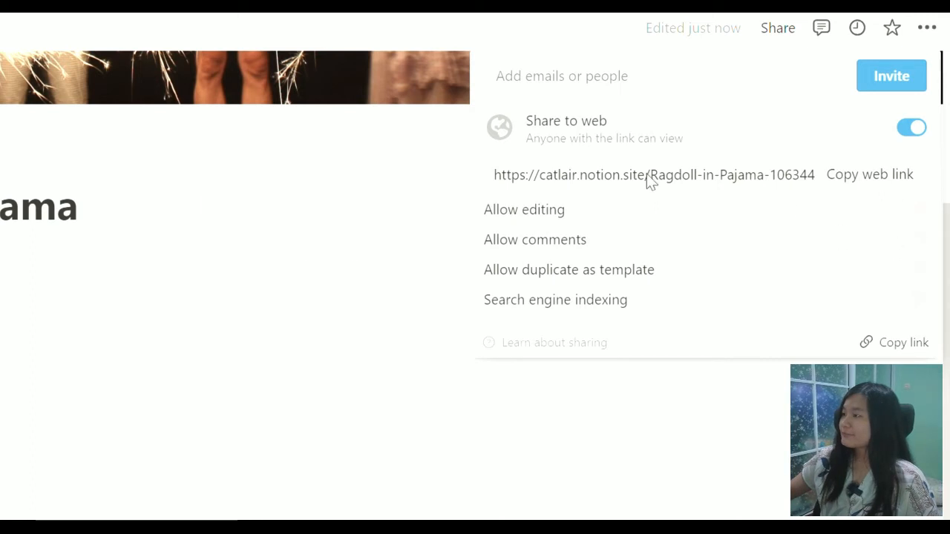
mouse_move(775, 155)
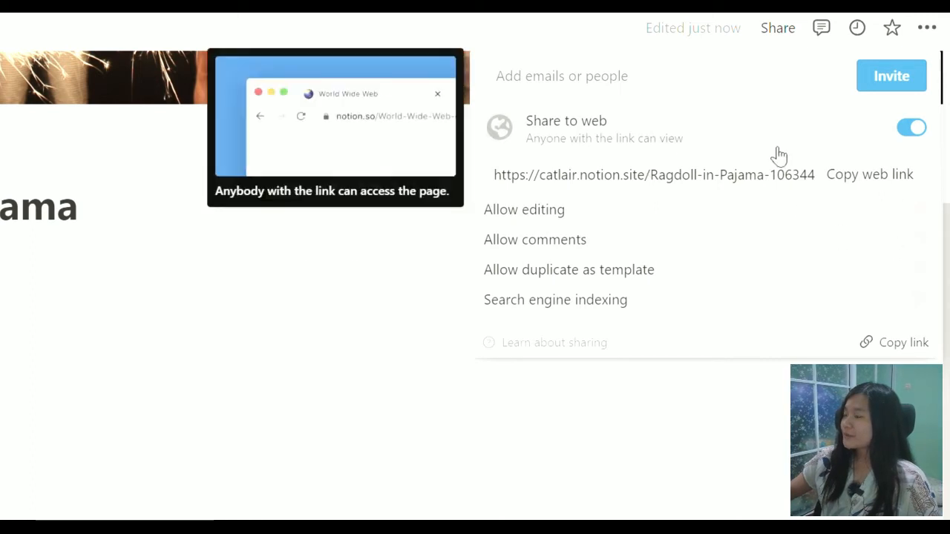
click(860, 179)
click(637, 510)
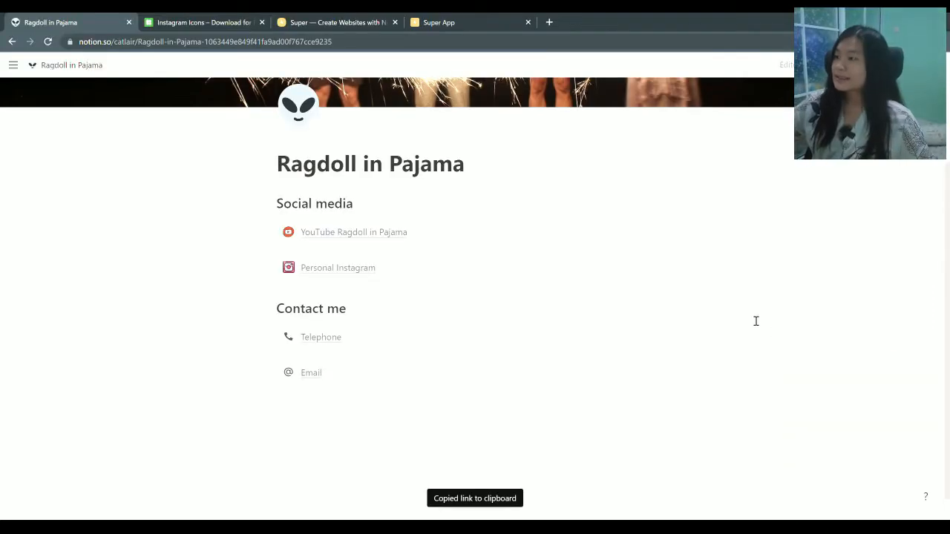
Load the copied public link in a new tab and scroll through the published page
click(549, 22)
text(https://catlair.notion.site/Ragdoll-in-Pajama-1063449e849f41fa9ad00f767cce9235)
key(Return)
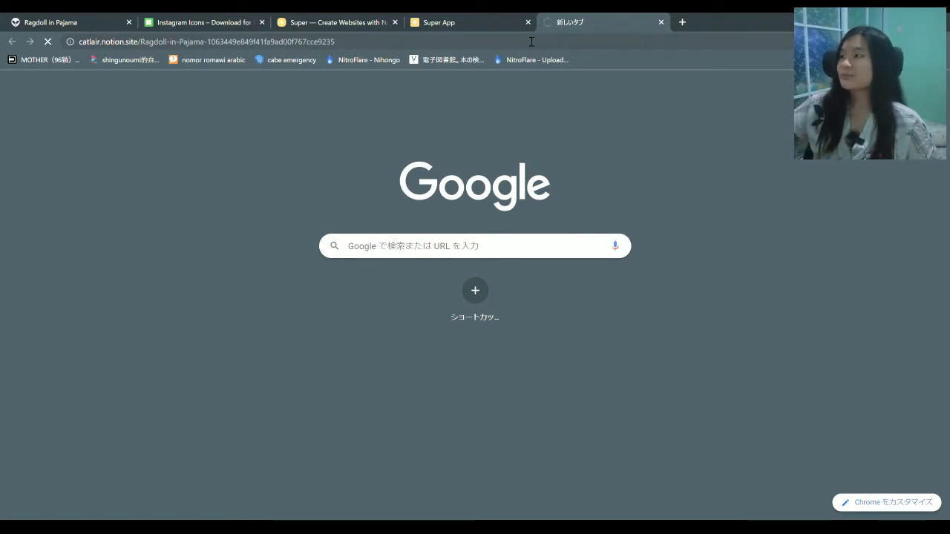
scroll(487, 181, down, 2)
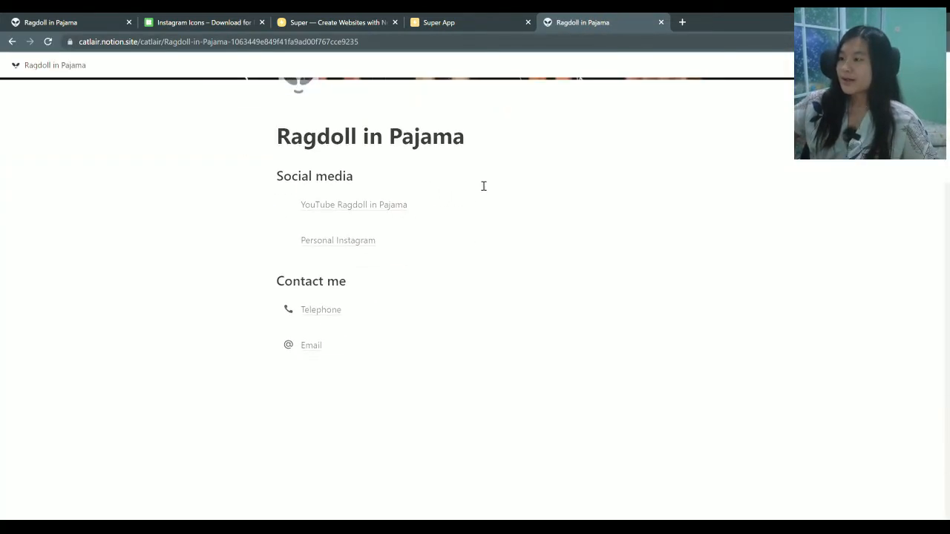
scroll(498, 286, up, 2)
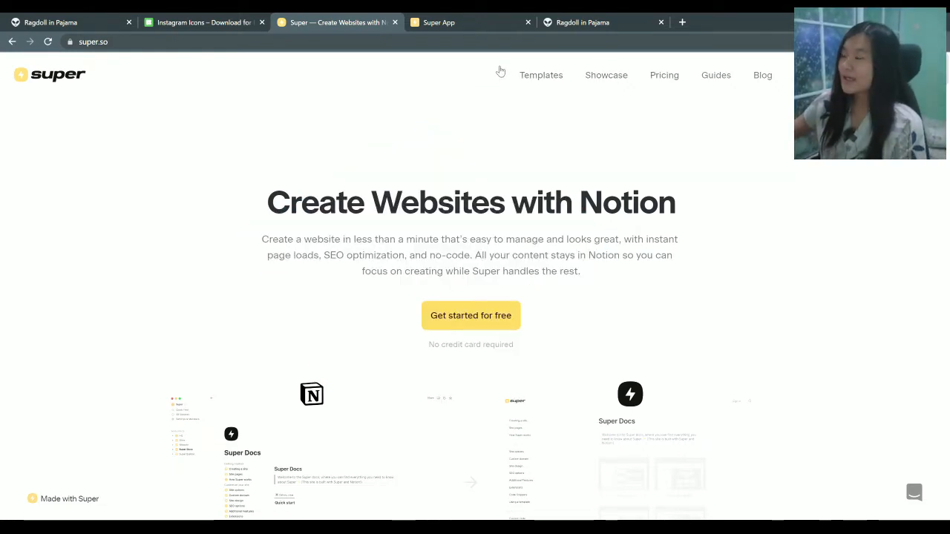
Switch to the Super app tab to reach the Create a new site form
click(458, 28)
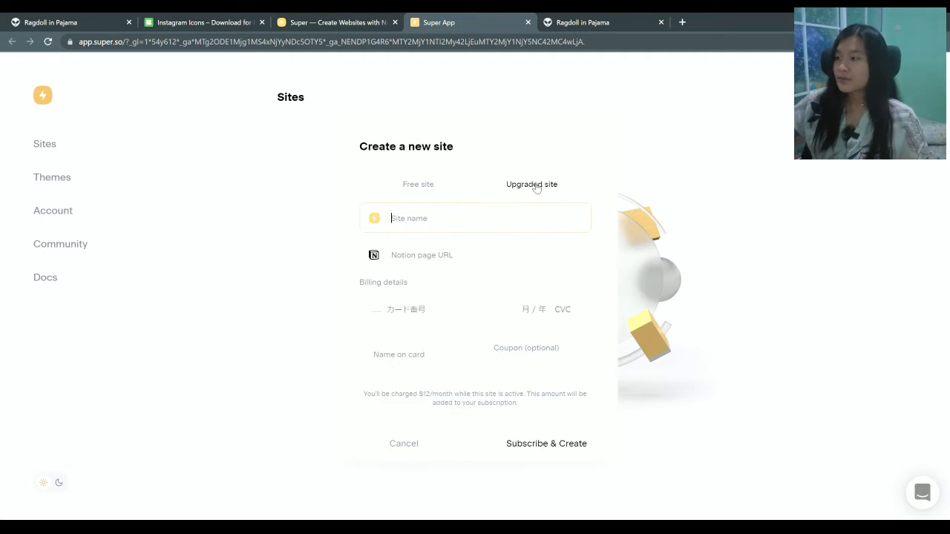
Create a free Super site named 'Ragdoll in Pajama' from the pasted Notion page URL
click(443, 186)
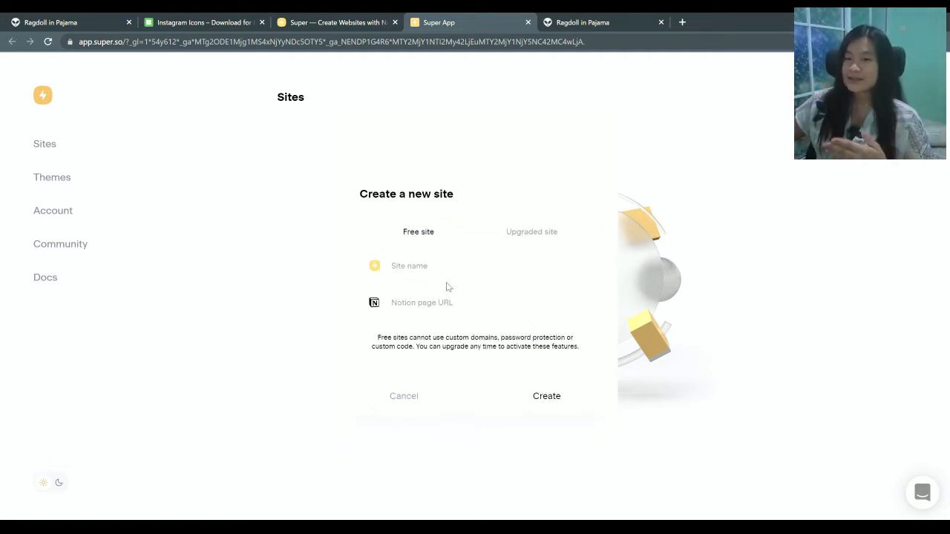
click(430, 273)
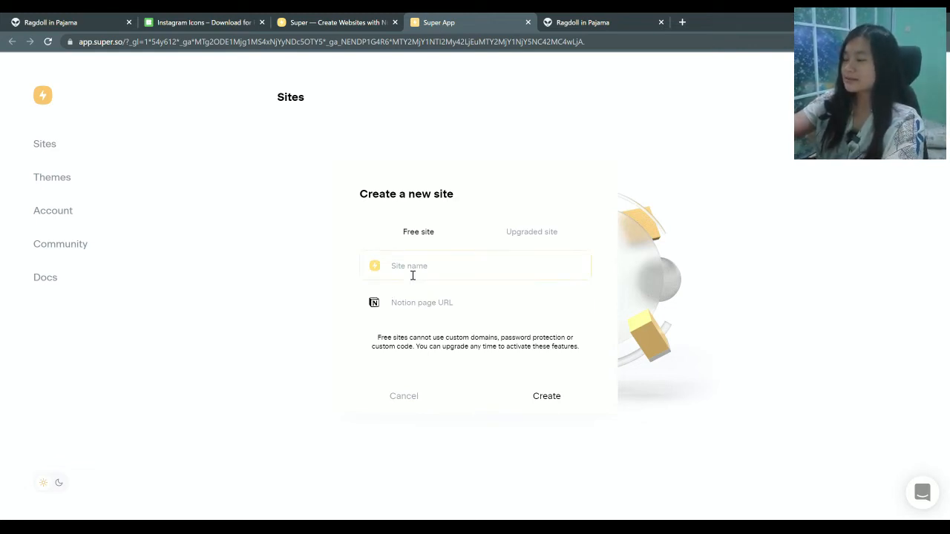
text(Ragdoll in Pajama)
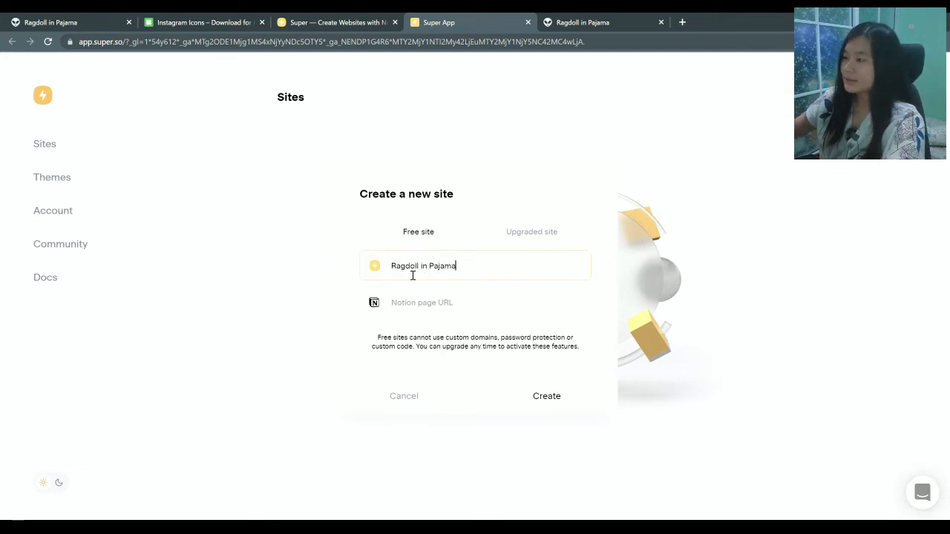
click(449, 312)
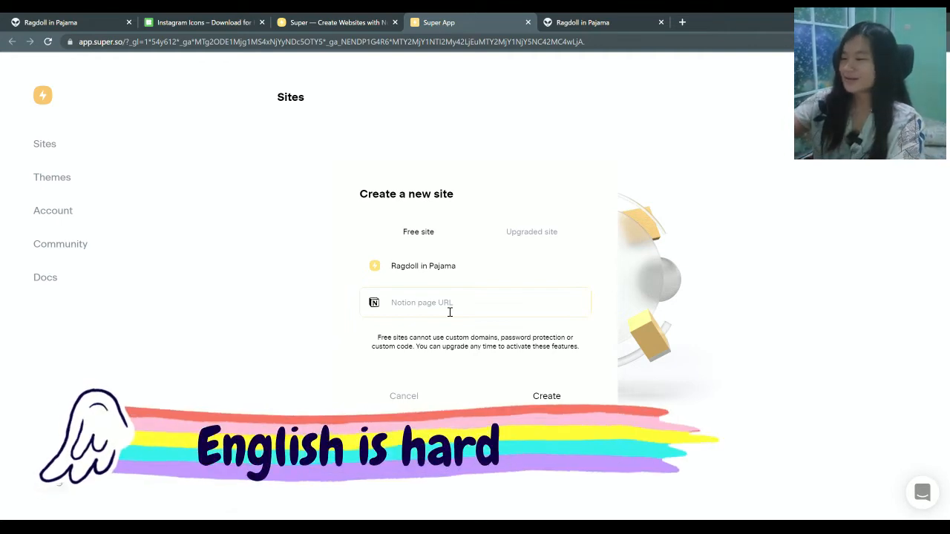
key(ctrl+v)
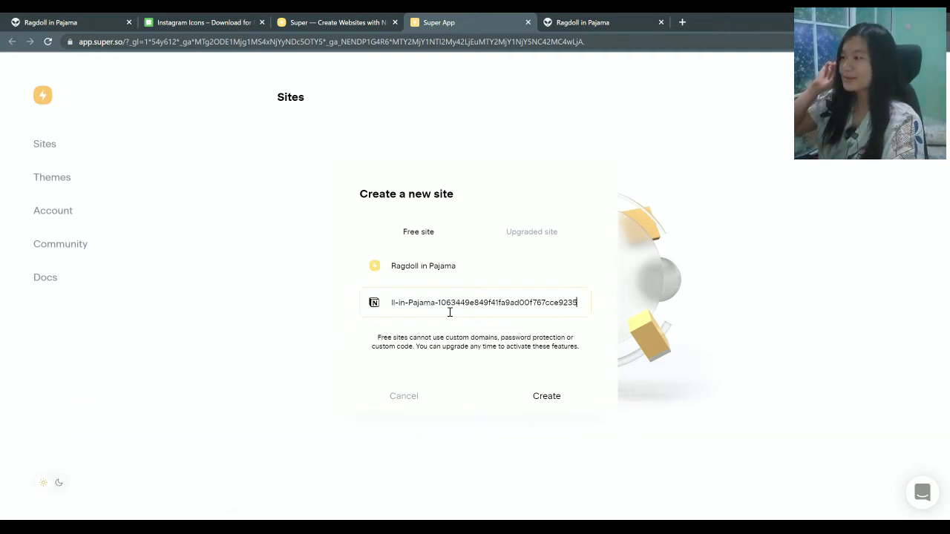
click(546, 396)
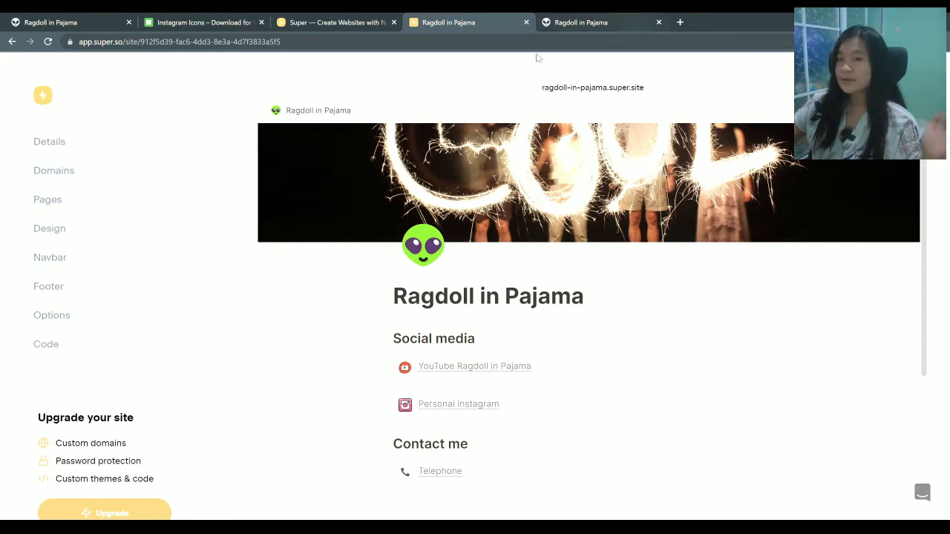
Compare the live ragdoll-in-pajama.super.site with the Notion page, then close both site tabs
click(583, 89)
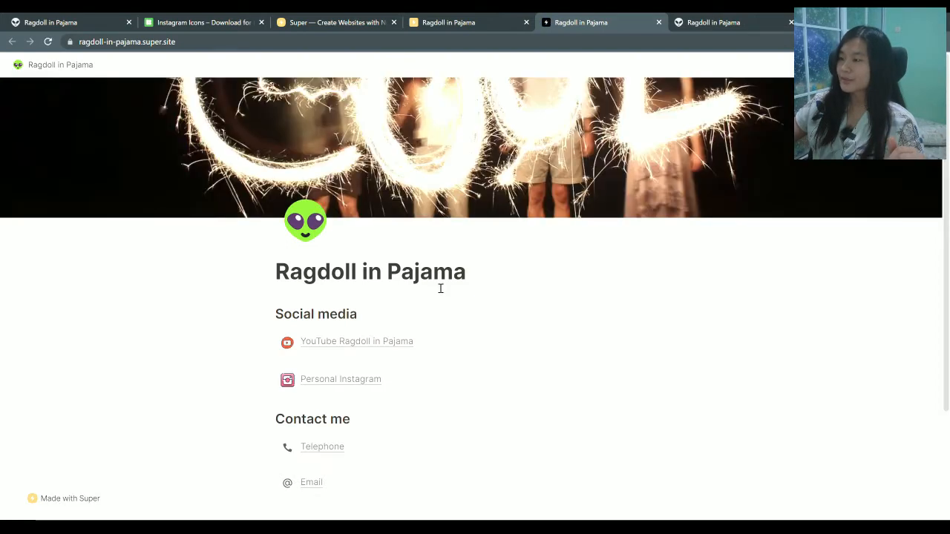
click(709, 19)
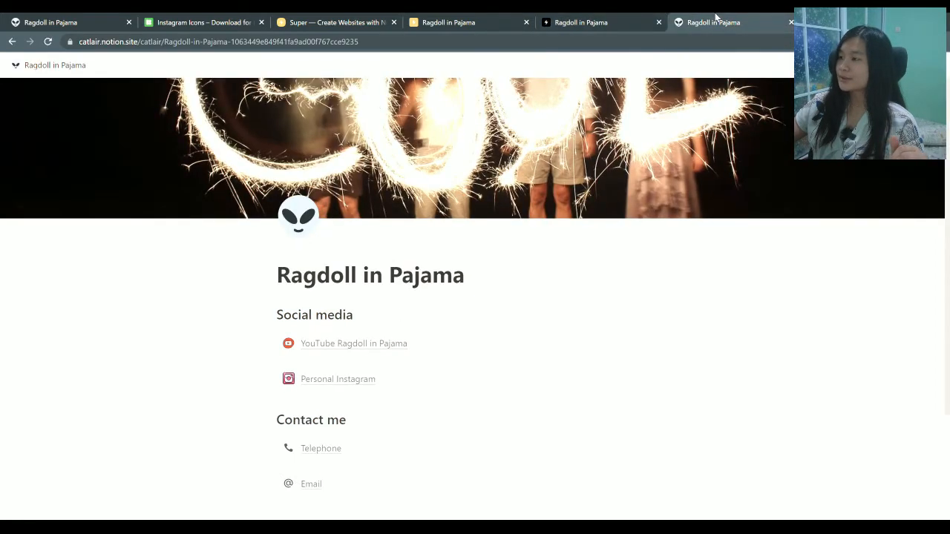
click(576, 18)
click(687, 19)
click(604, 17)
click(701, 20)
click(544, 21)
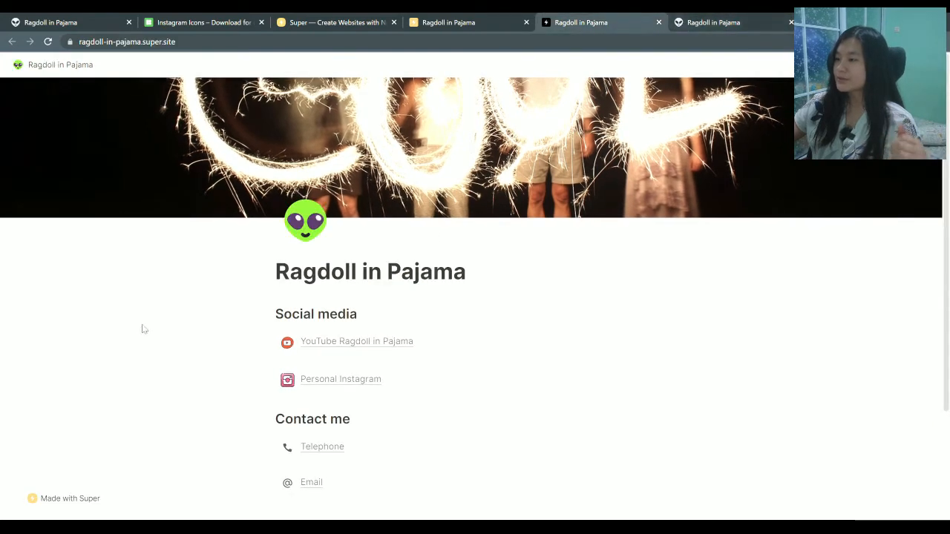
click(659, 23)
click(660, 22)
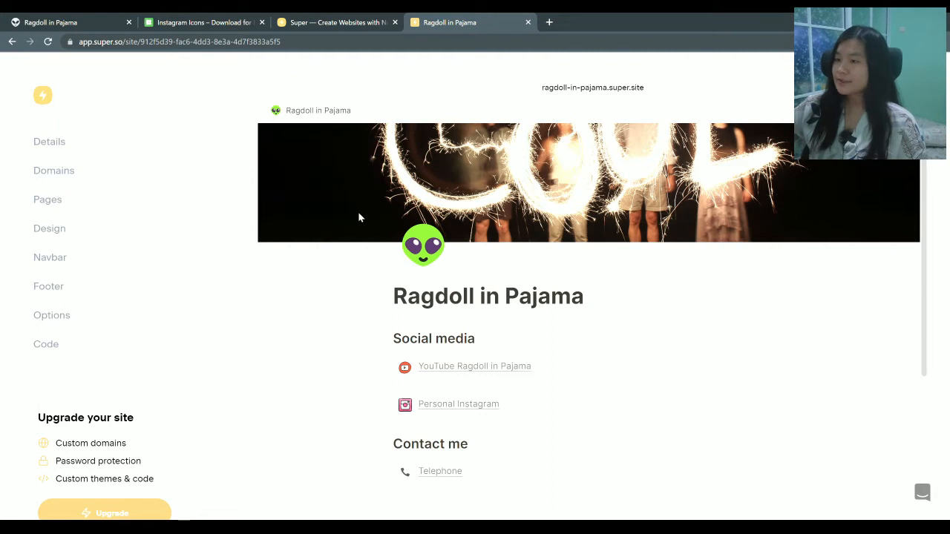
From the site's Design settings, create a new Super theme named 'theme'
click(51, 229)
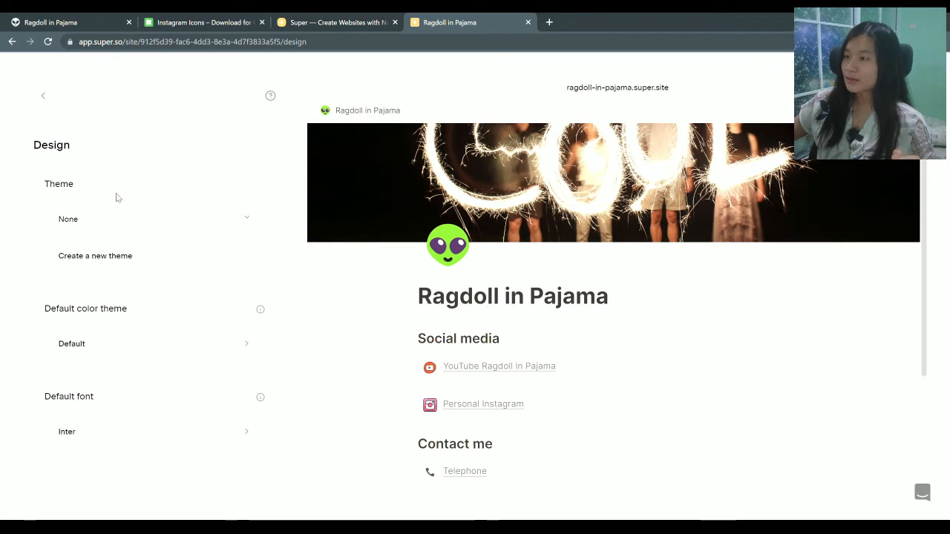
click(117, 262)
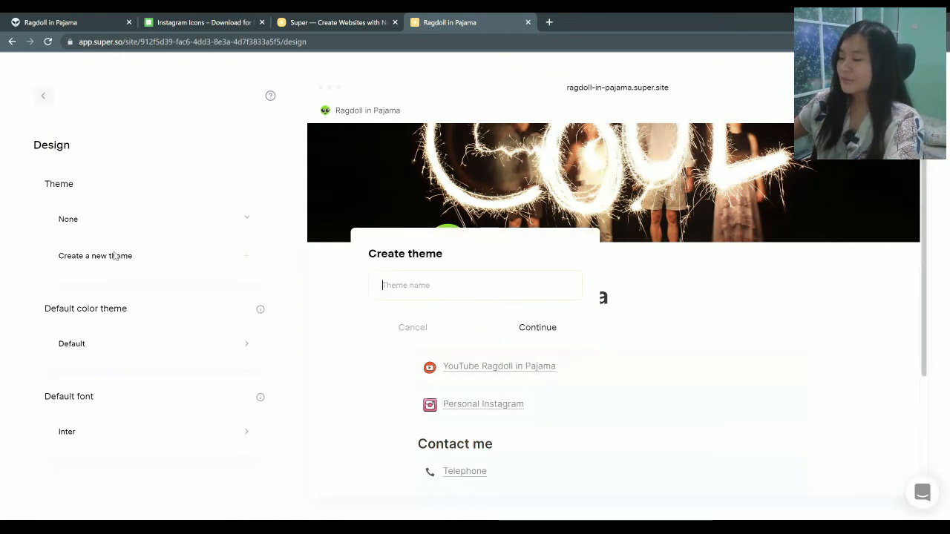
text(theme)
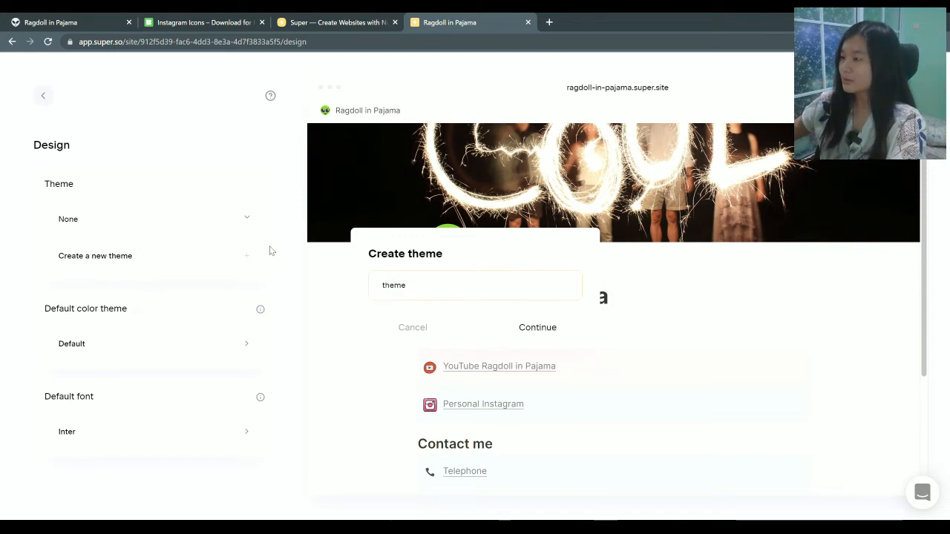
click(548, 331)
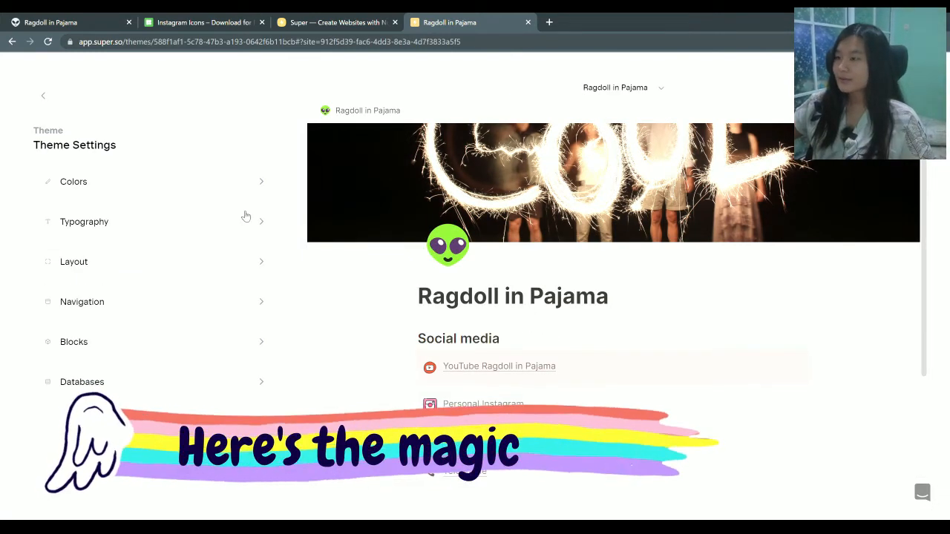
In the theme's Colors settings, pick a new light-mode page background colour
click(98, 184)
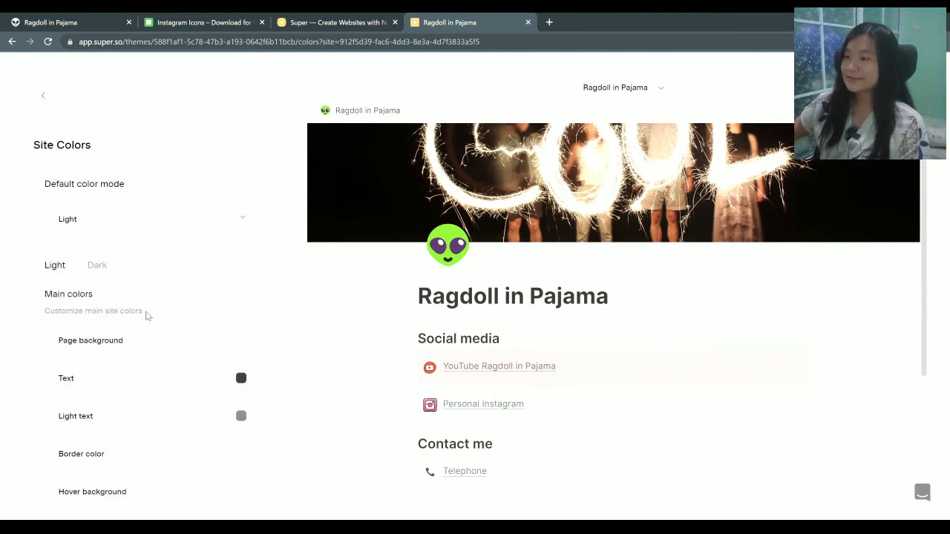
click(242, 340)
drag(174, 212, 131, 186)
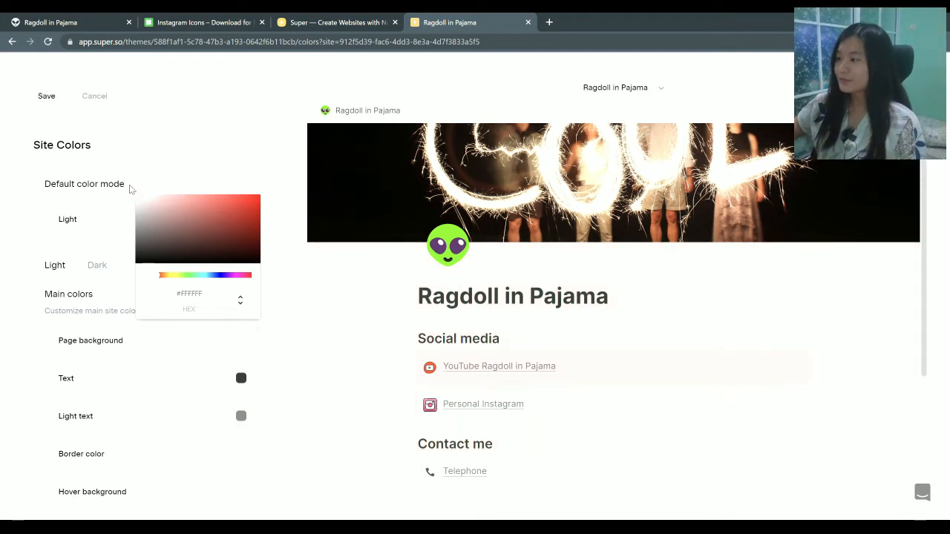
click(37, 220)
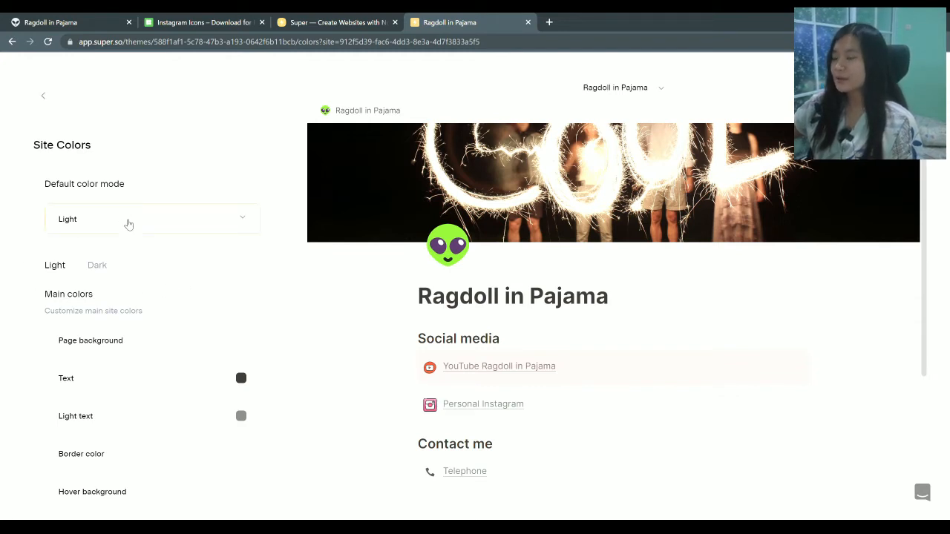
Set the dark-mode page background to a greyish brown (#363131)
scroll(97, 245, down, 2)
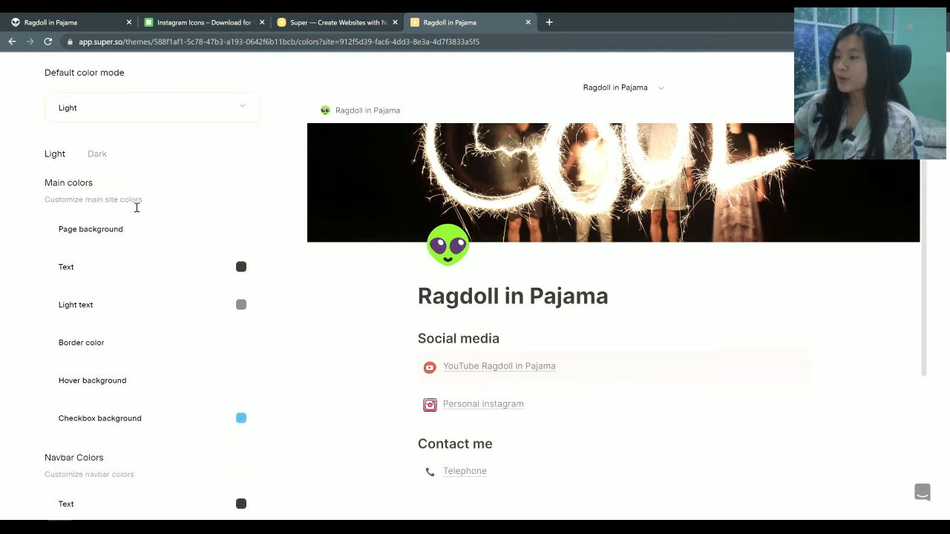
click(96, 154)
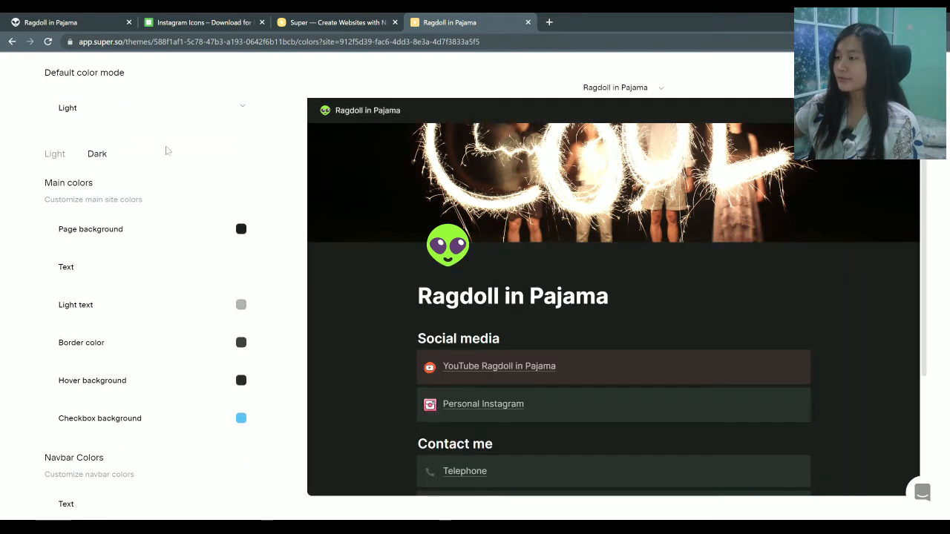
click(242, 230)
mouse_move(136, 146)
mouse_down()
mouse_move(152, 126)
mouse_move(145, 112)
mouse_move(148, 141)
mouse_up()
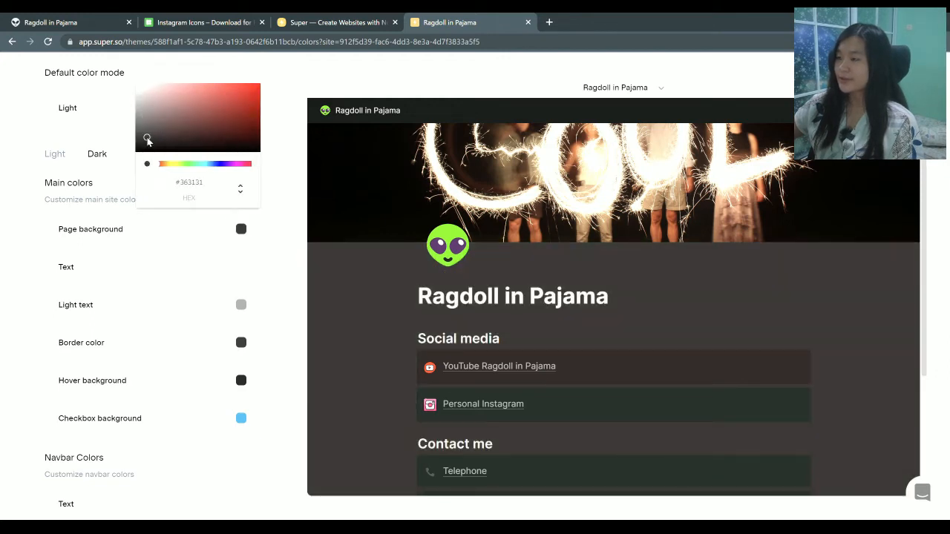
click(2, 210)
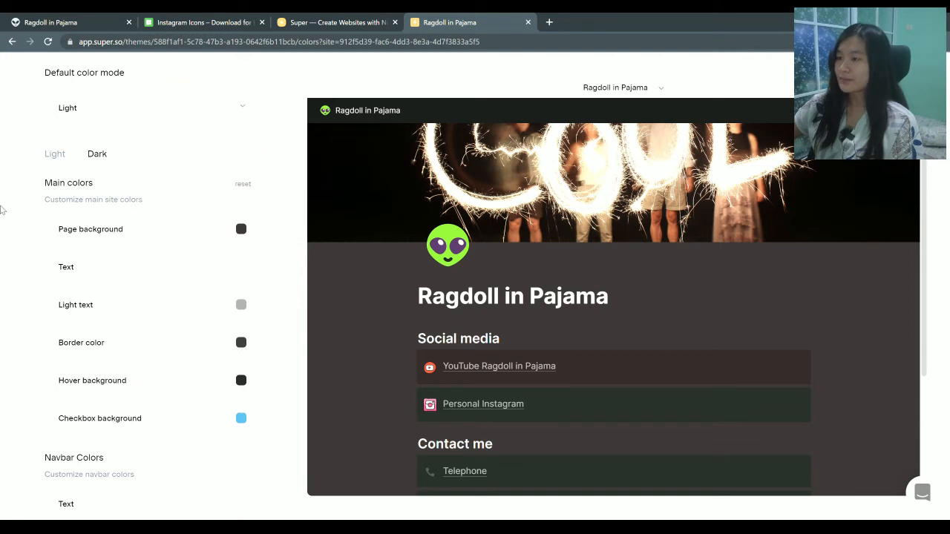
click(54, 154)
Make the light-mode Notion green colour brighter
scroll(541, 340, down, 2)
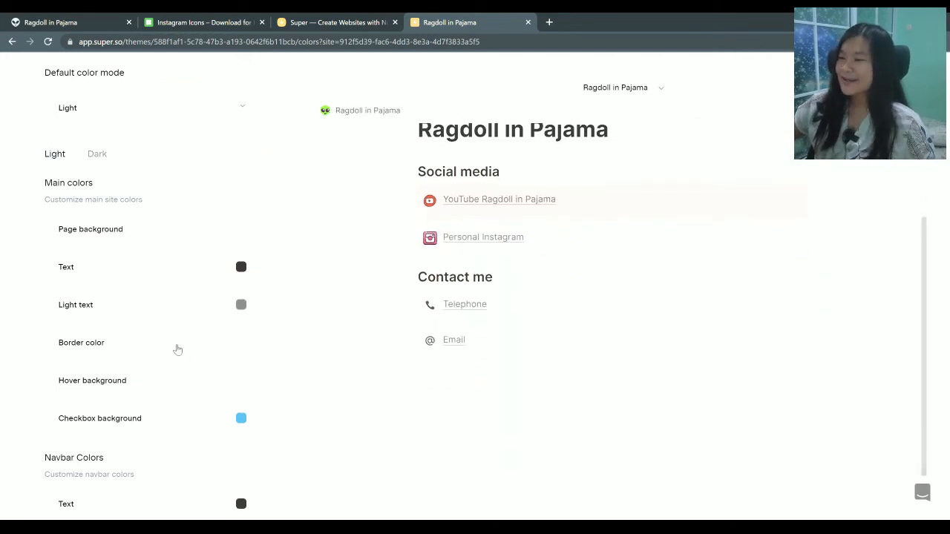
scroll(174, 352, down, 4)
scroll(171, 357, down, 3)
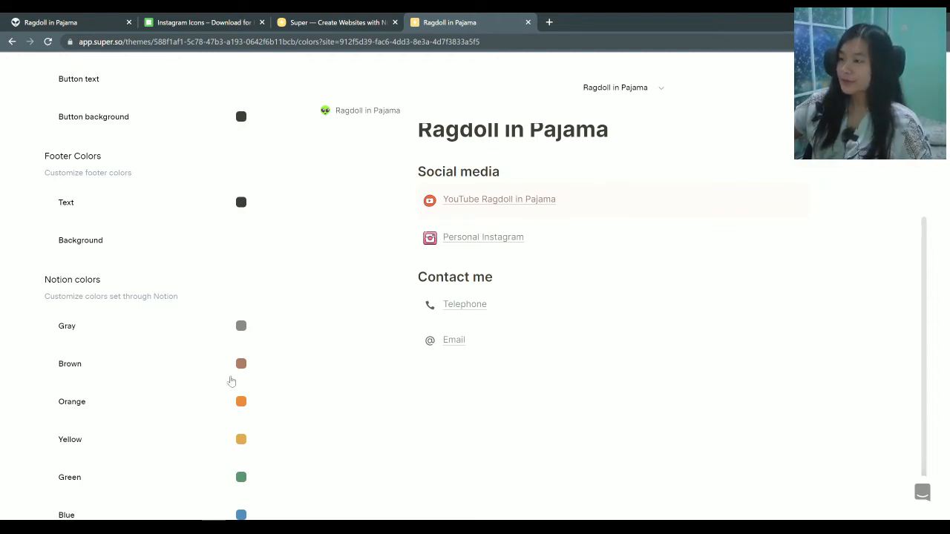
scroll(223, 394, down, 1)
click(241, 422)
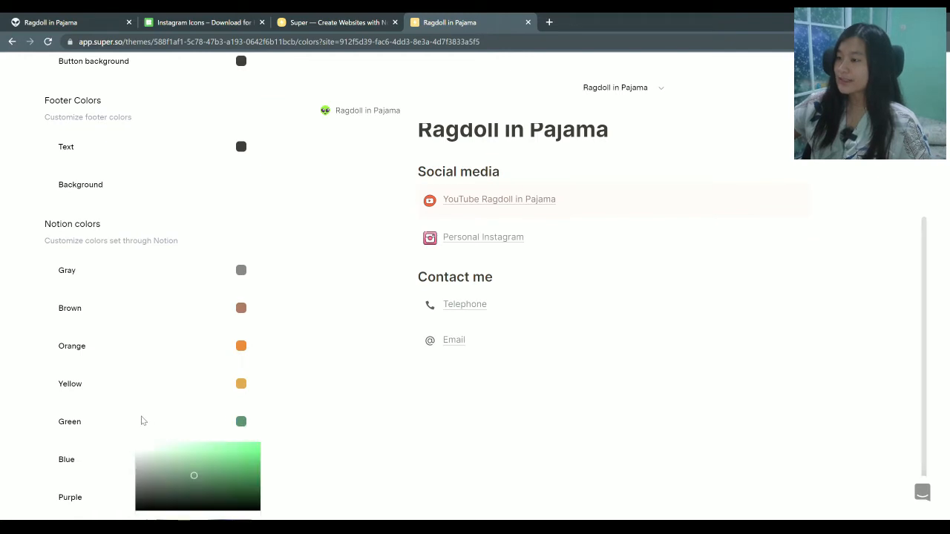
drag(235, 461, 255, 457)
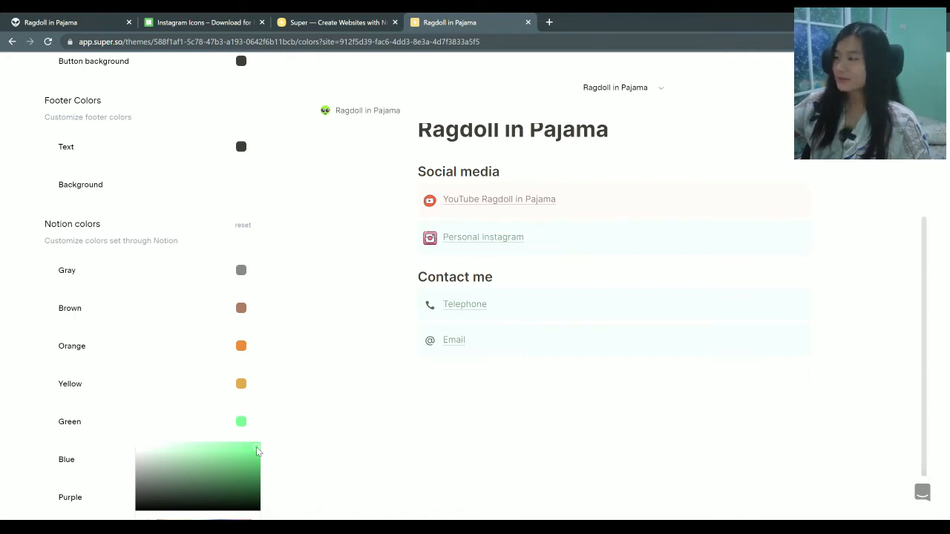
click(436, 417)
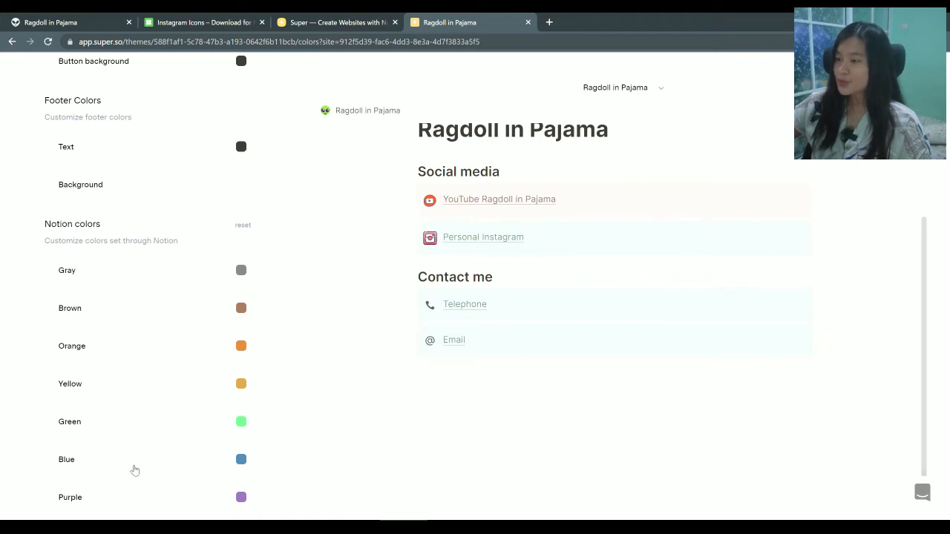
Change the light-mode Notion red to a more vivid, deeper red
scroll(127, 339, down, 2)
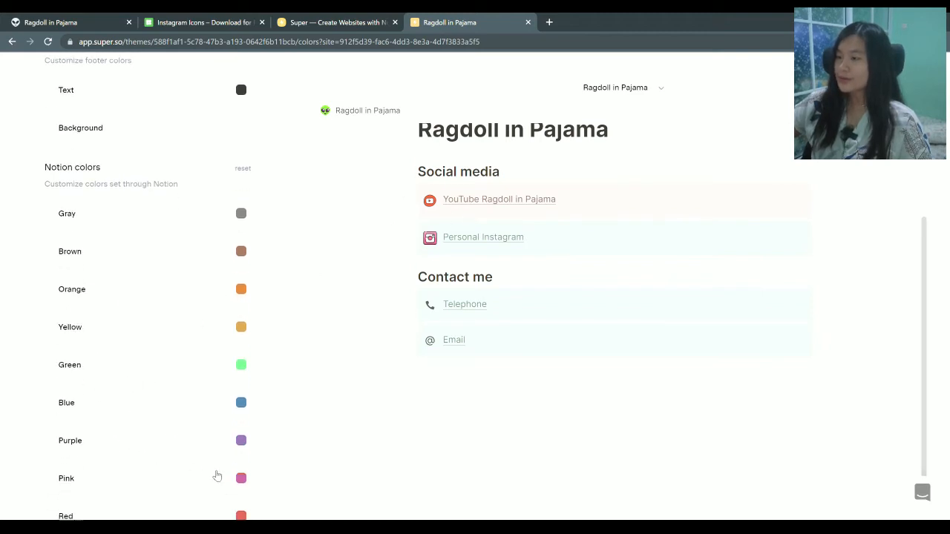
click(240, 462)
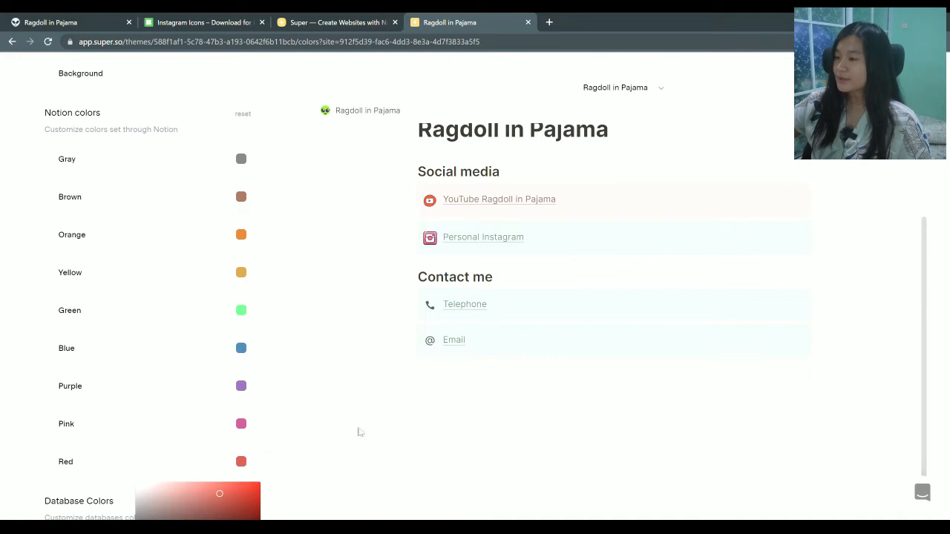
drag(220, 495, 260, 487)
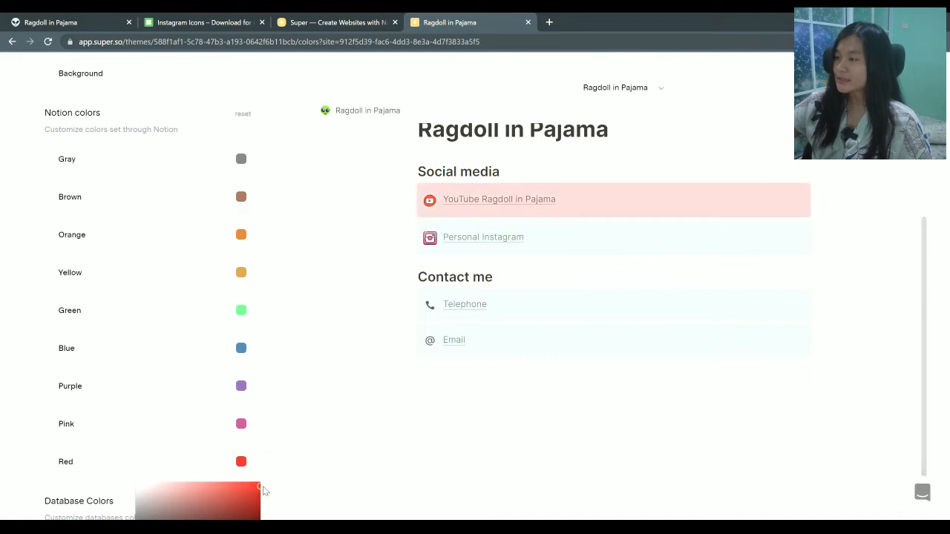
drag(253, 492, 256, 495)
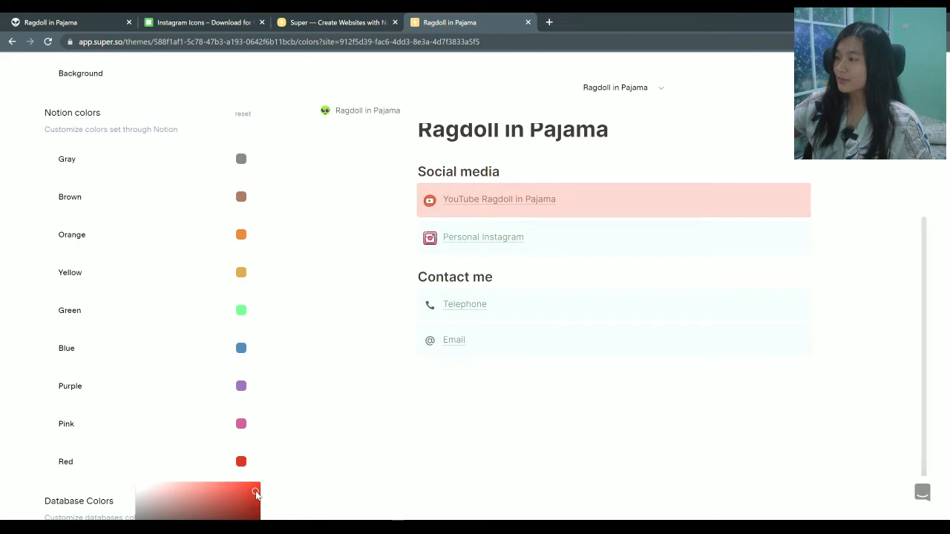
click(320, 377)
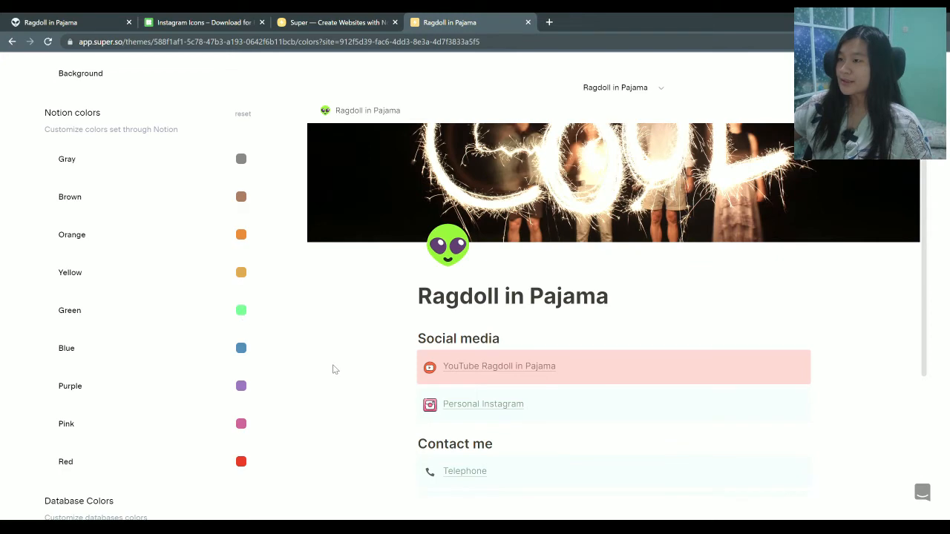
scroll(128, 282, up, 4)
scroll(119, 275, up, 10)
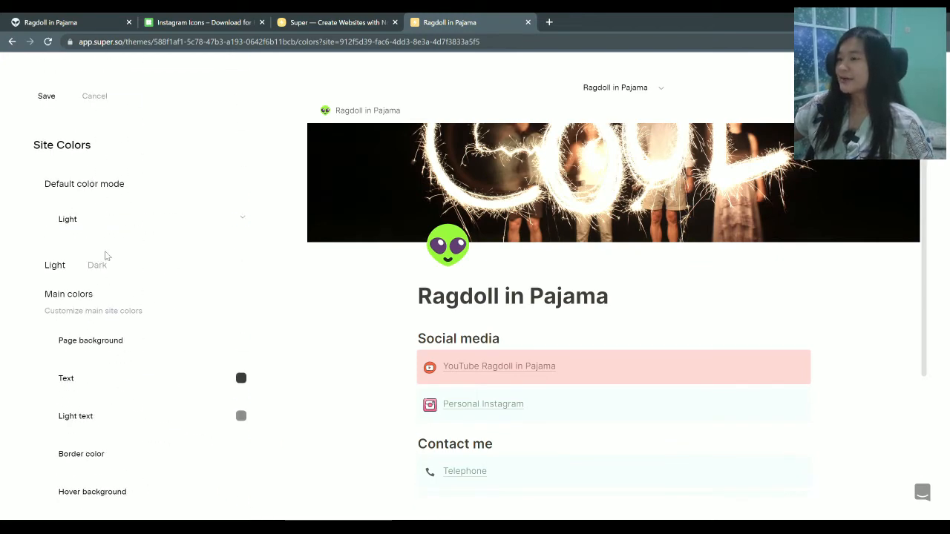
Lighten the dark-mode Notion green to #94DEB3
click(104, 261)
scroll(148, 308, down, 10)
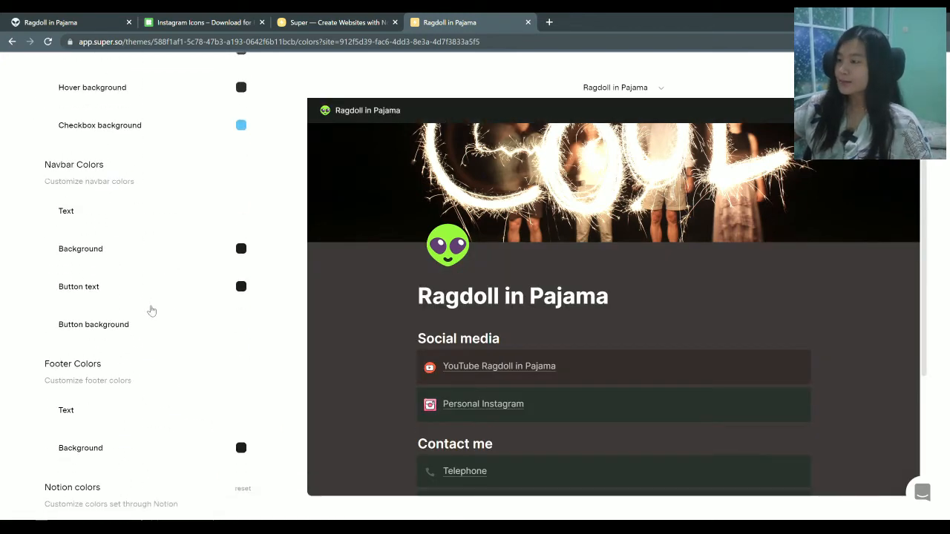
scroll(551, 371, down, 3)
scroll(463, 303, up, 1)
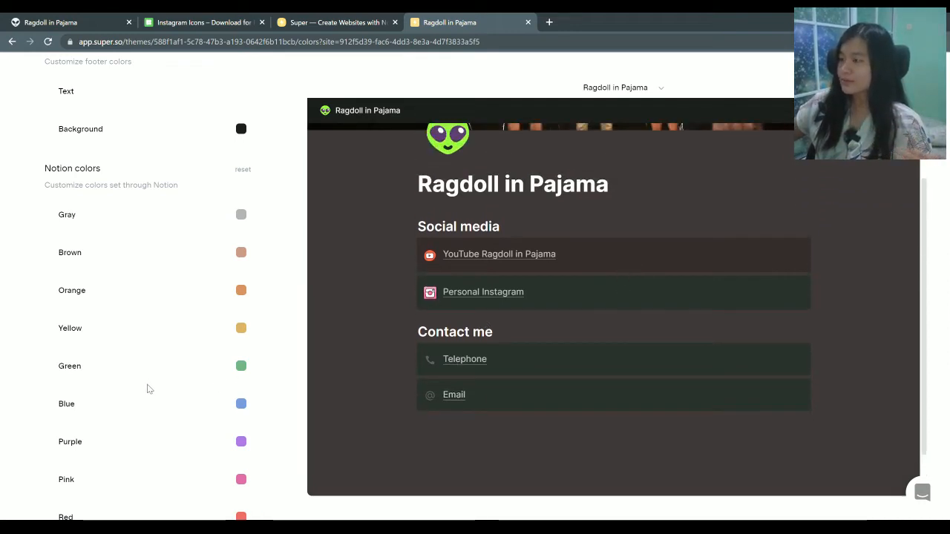
scroll(147, 389, down, 1)
scroll(141, 382, down, 1)
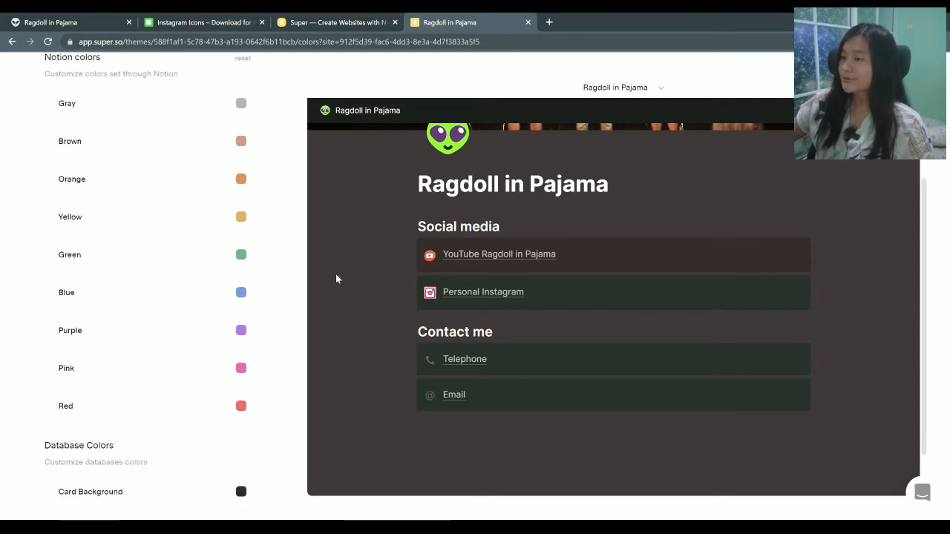
click(239, 255)
drag(197, 299, 176, 284)
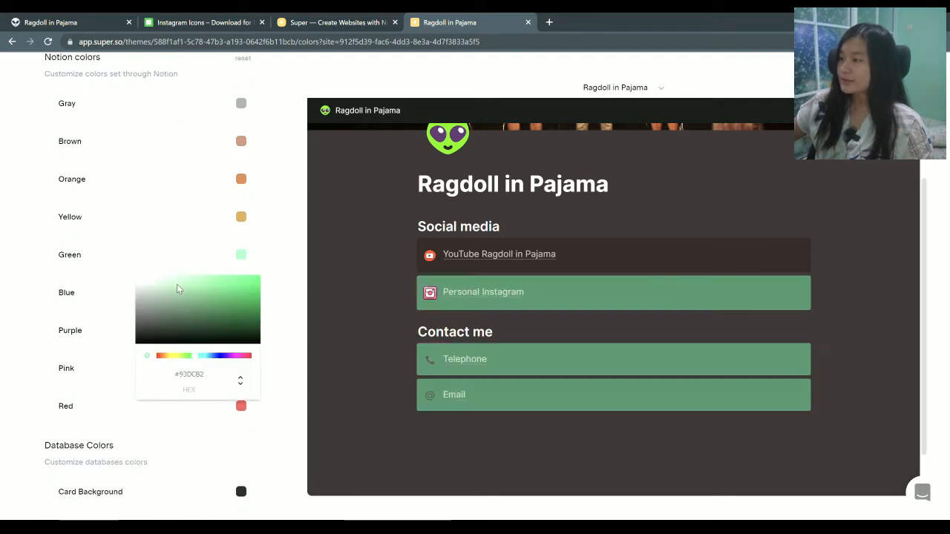
click(201, 212)
Shift the dark-mode Notion red toward pink and save the theme colours
click(242, 406)
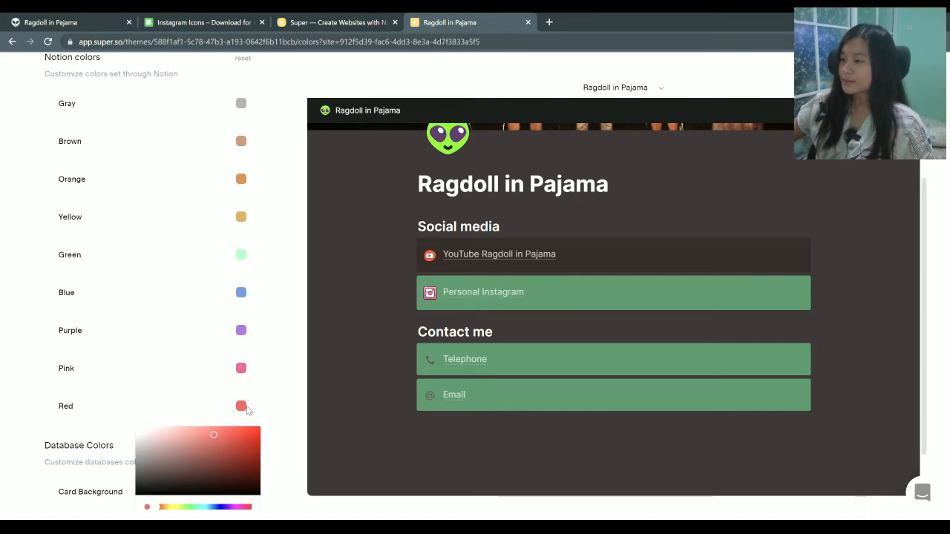
drag(193, 435, 175, 427)
scroll(151, 267, up, 10)
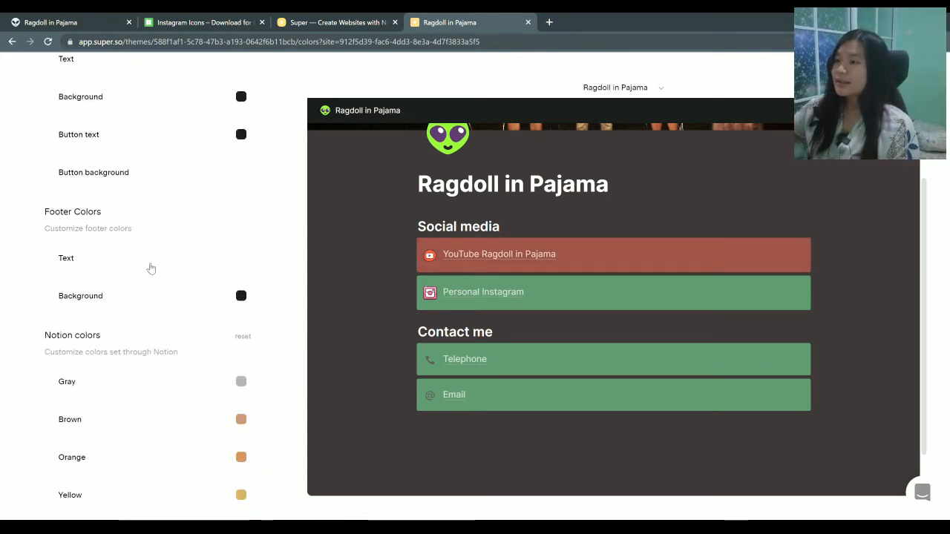
click(47, 97)
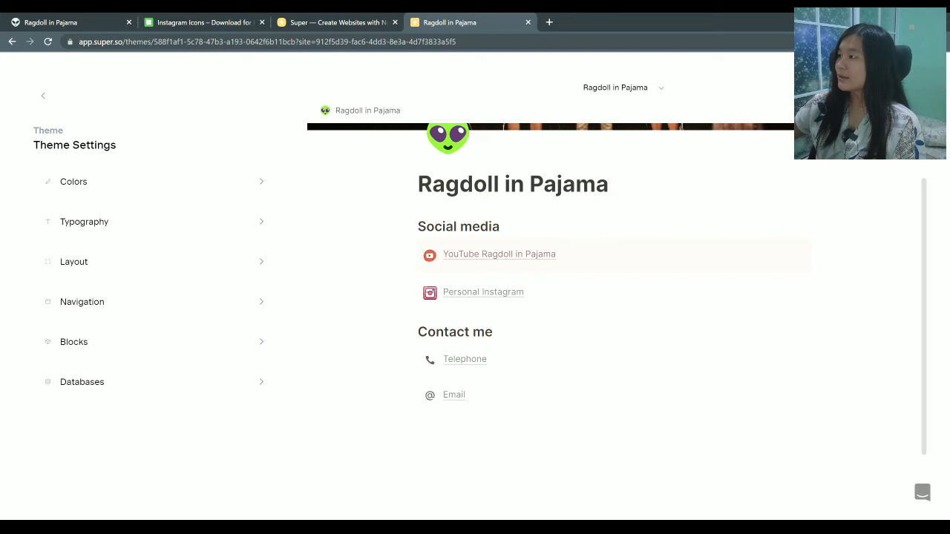
Return the site preview to desktop width and open the theme's Typography settings
click(912, 87)
scroll(639, 203, down, 2)
scroll(634, 234, up, 2)
scroll(627, 222, up, 1)
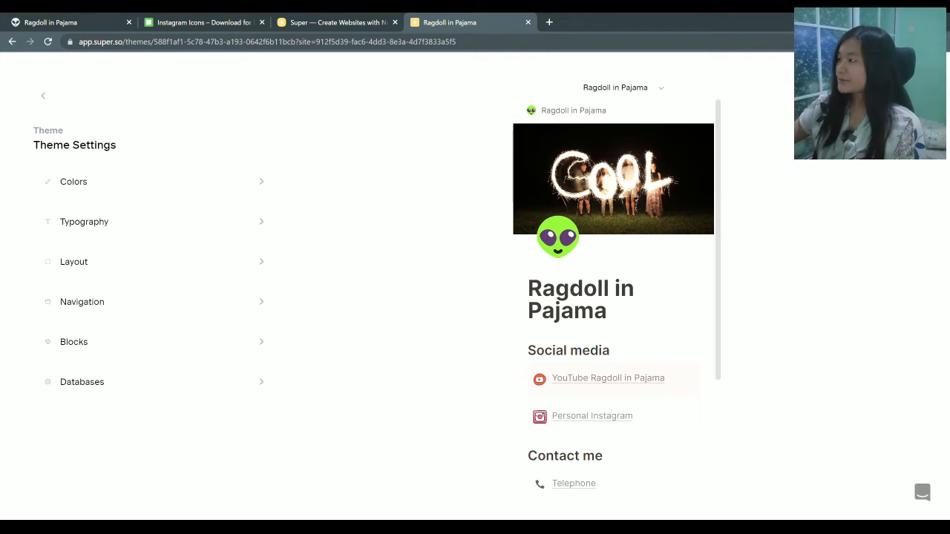
click(879, 87)
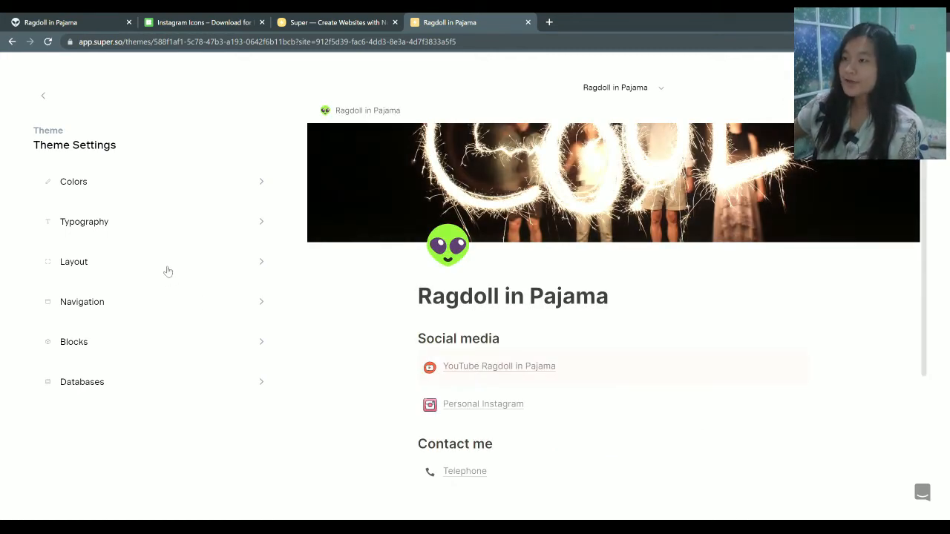
click(133, 225)
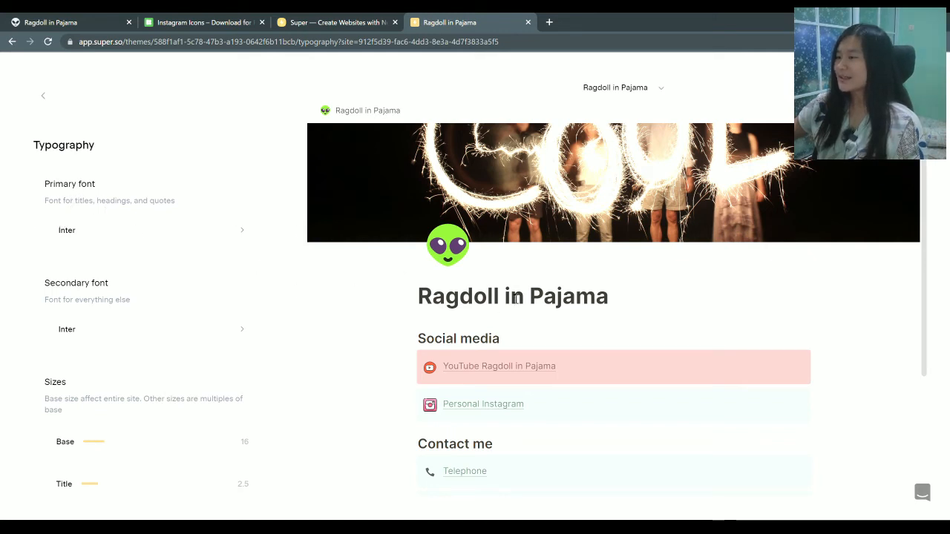
Set the primary font to Pacifico after trying Cutive and Eczar
click(127, 230)
scroll(192, 306, down, 4)
scroll(193, 308, down, 2)
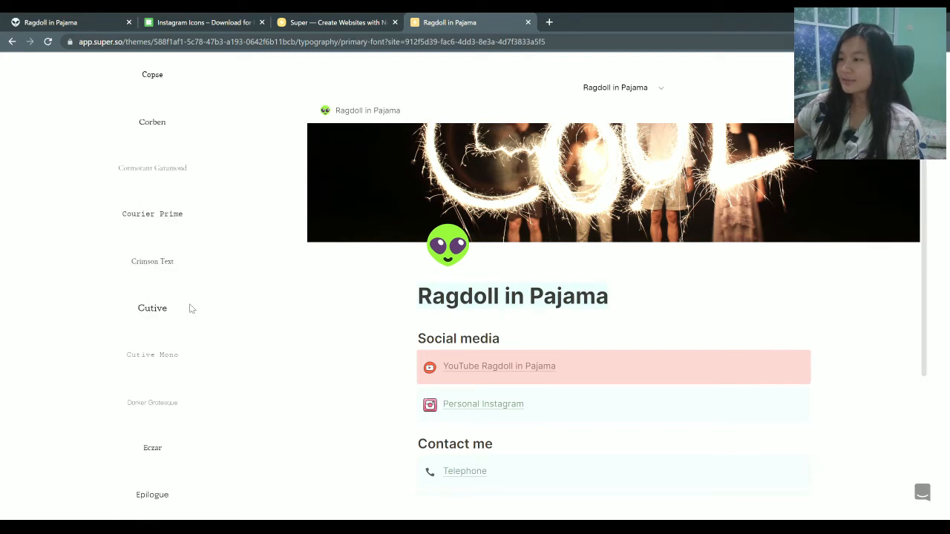
click(192, 310)
scroll(183, 314, down, 3)
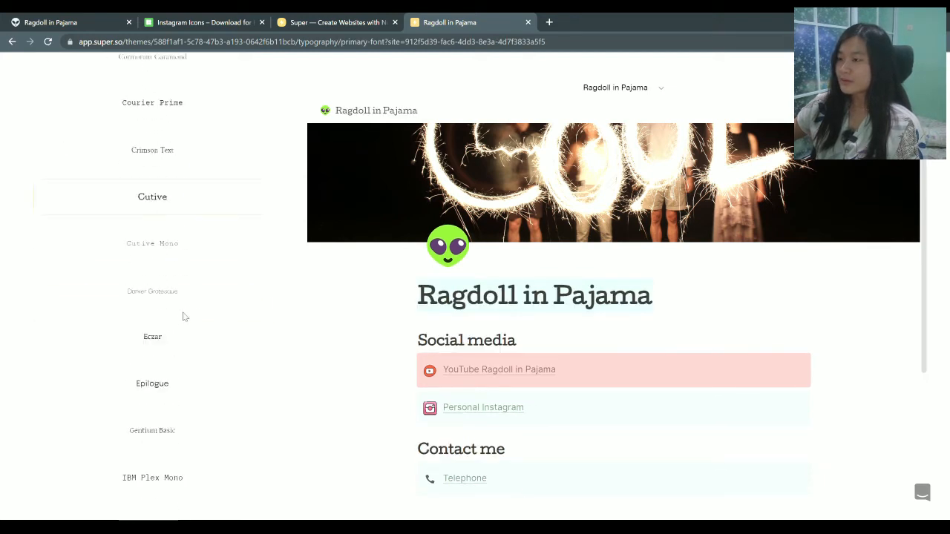
click(165, 242)
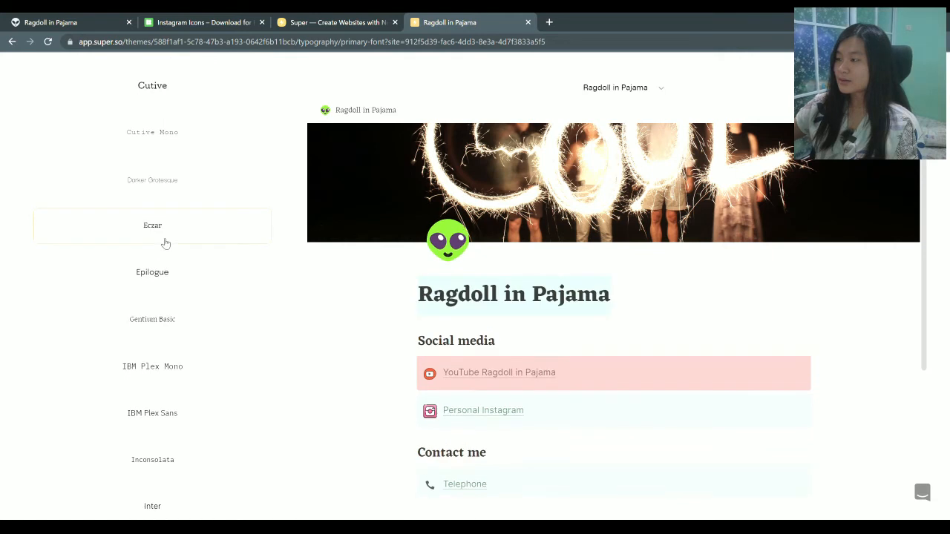
scroll(219, 348, down, 2)
scroll(178, 386, down, 1)
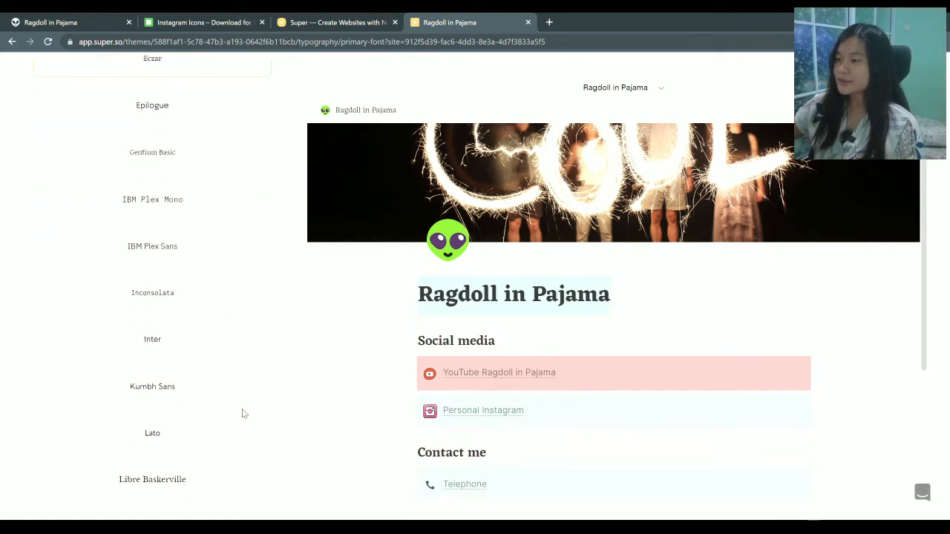
scroll(235, 434, down, 3)
scroll(200, 415, down, 5)
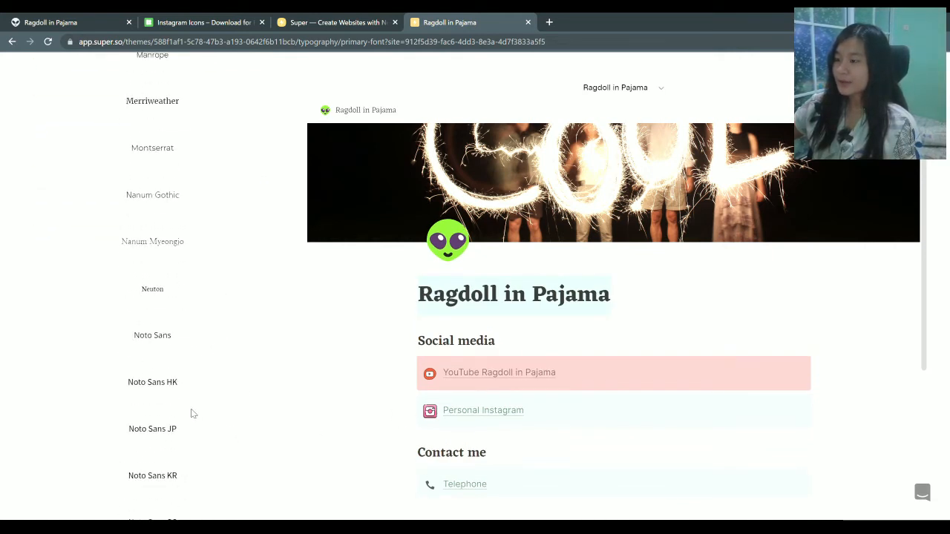
scroll(161, 414, down, 5)
click(161, 387)
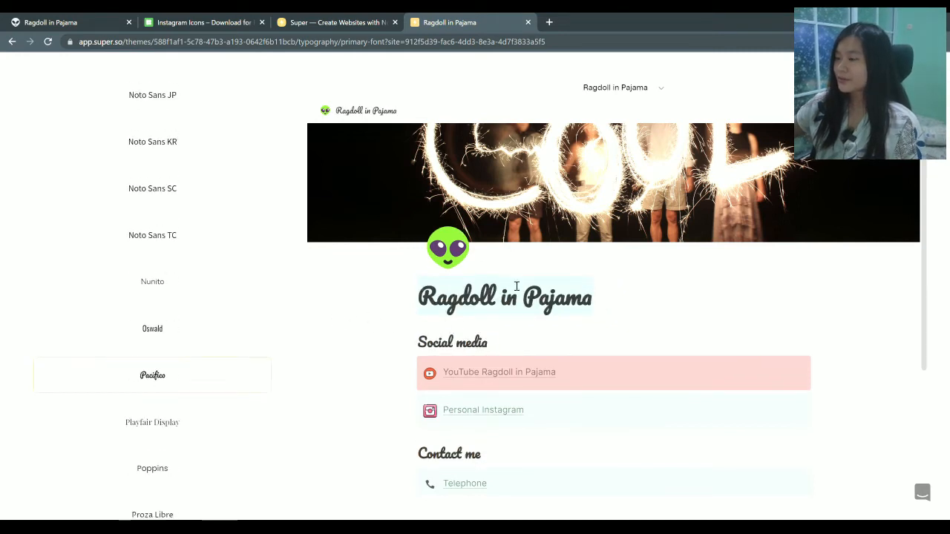
scroll(111, 185, up, 20)
scroll(48, 92, up, 5)
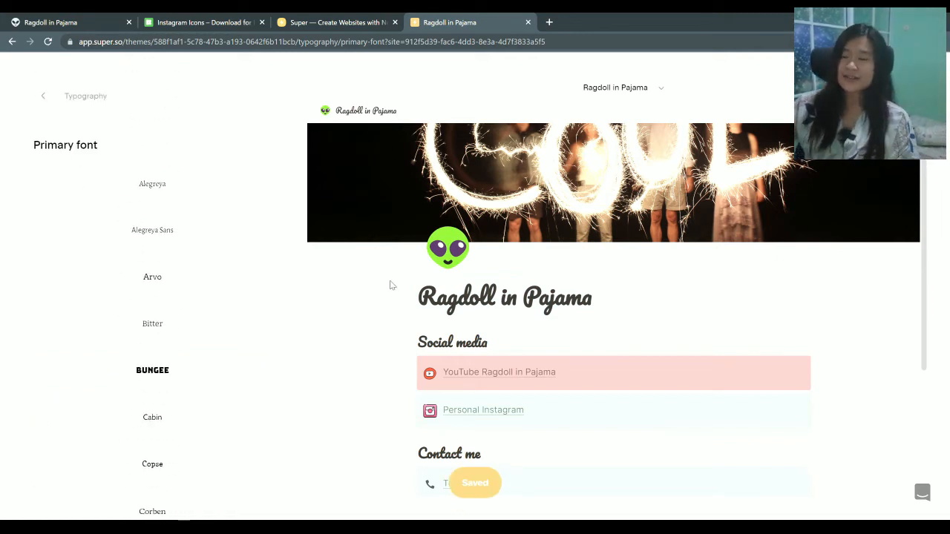
Set the secondary font to Bitter and save the typography
click(60, 21)
click(935, 64)
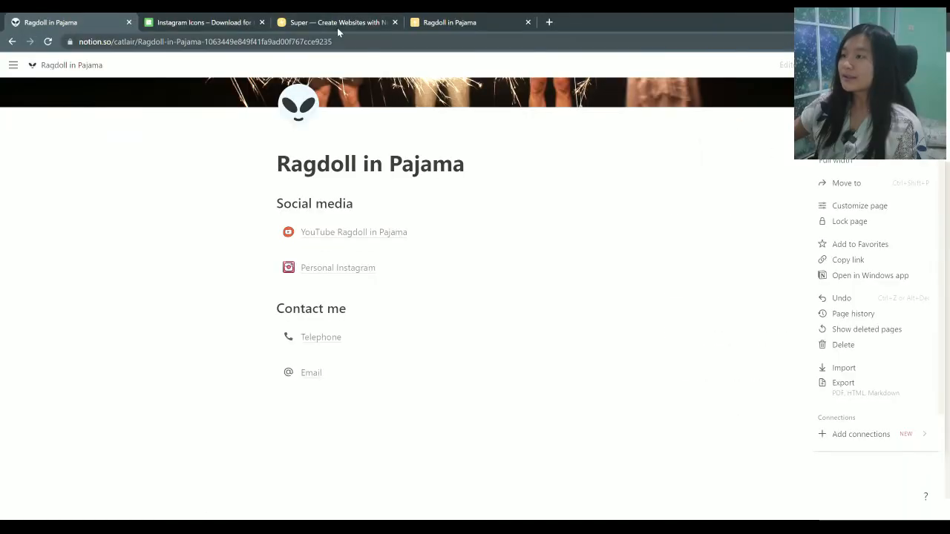
click(373, 26)
click(455, 24)
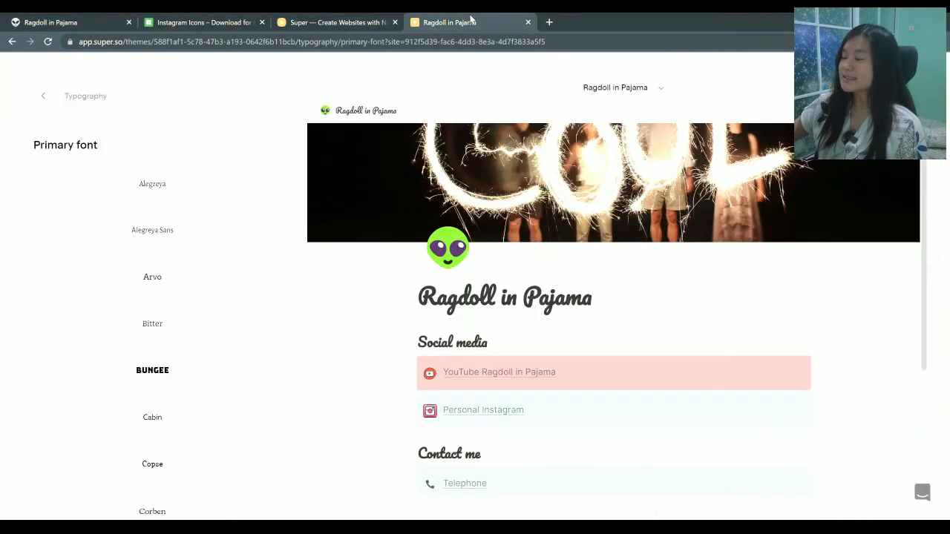
click(43, 95)
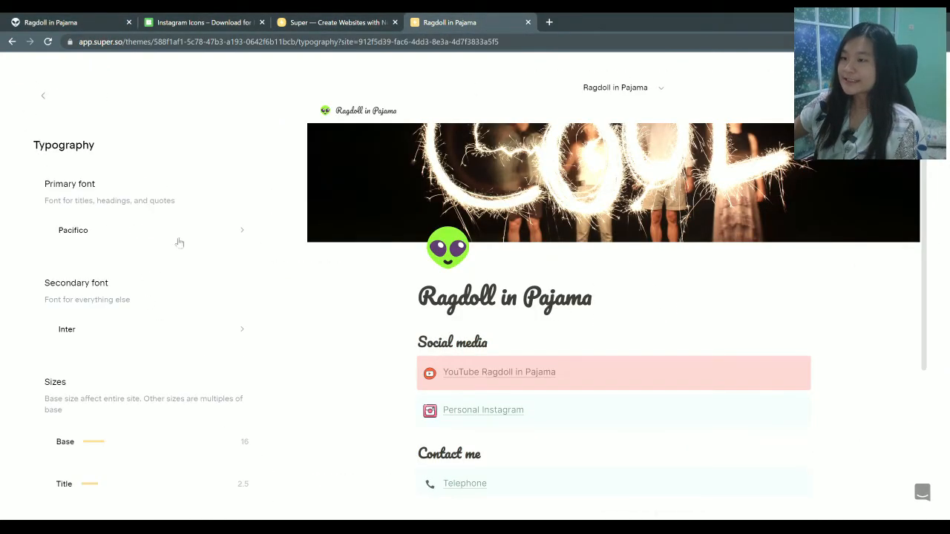
click(209, 331)
click(167, 283)
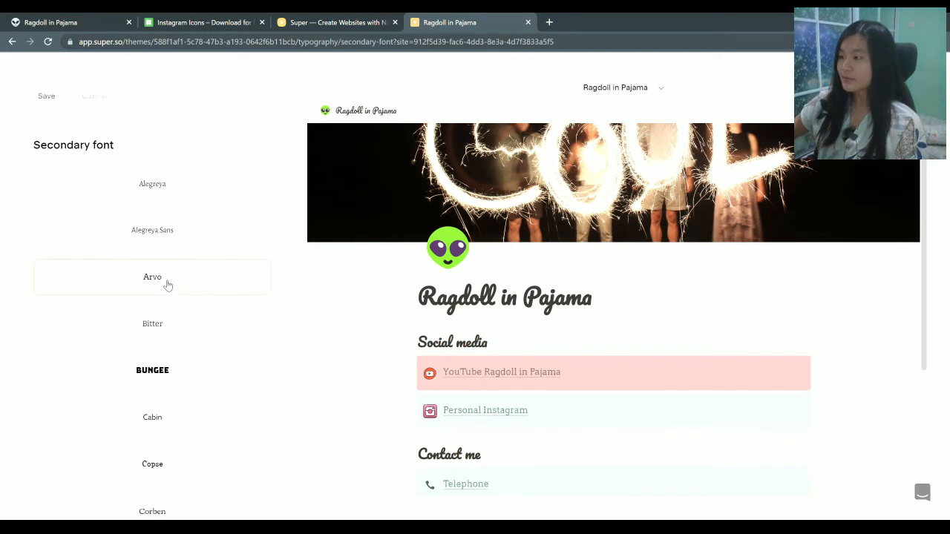
click(164, 334)
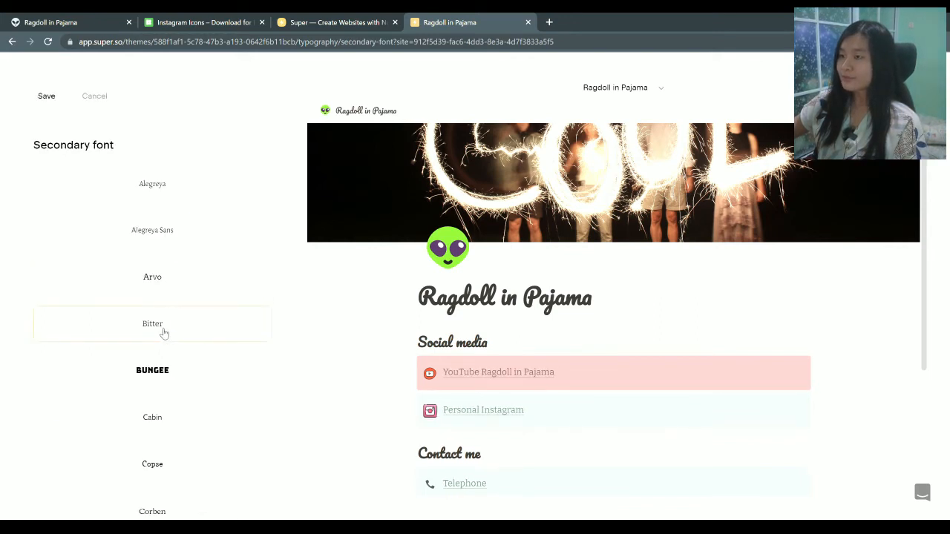
click(49, 98)
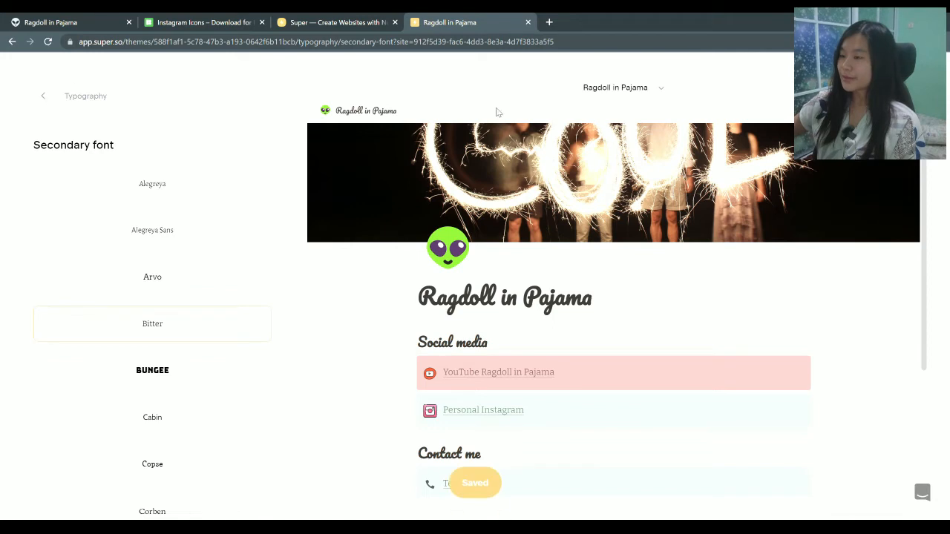
click(43, 96)
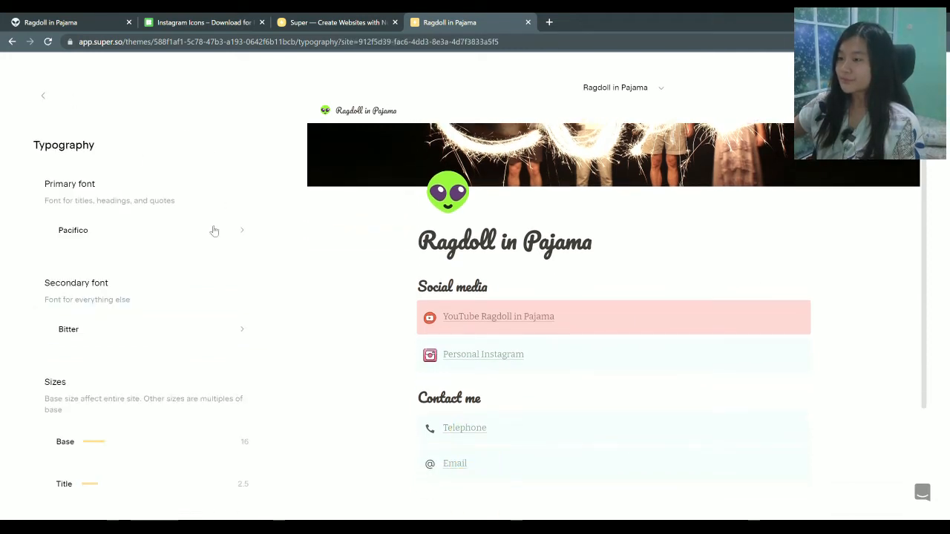
Set the base text size to 24 and the title size to 2.15, then save
scroll(165, 305, down, 1)
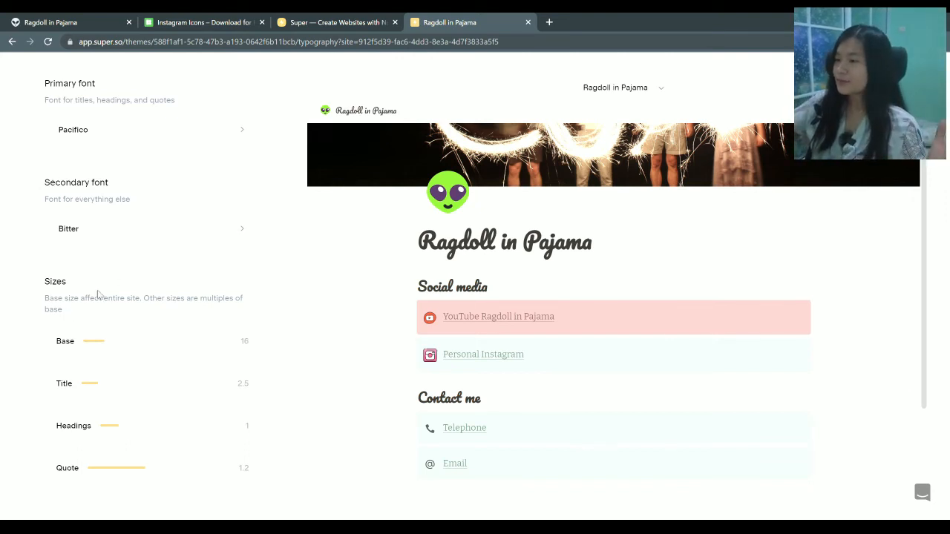
drag(115, 344, 324, 361)
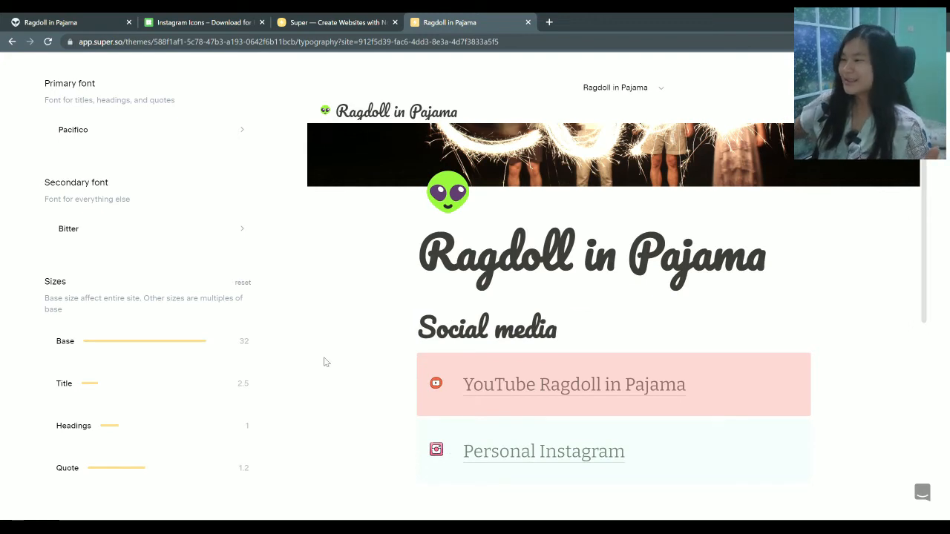
drag(204, 354, 187, 351)
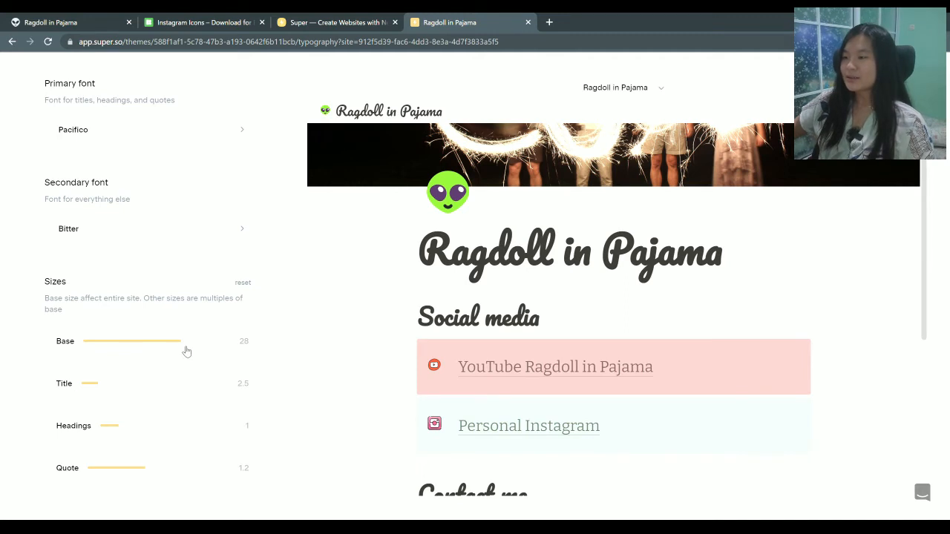
drag(187, 351, 156, 354)
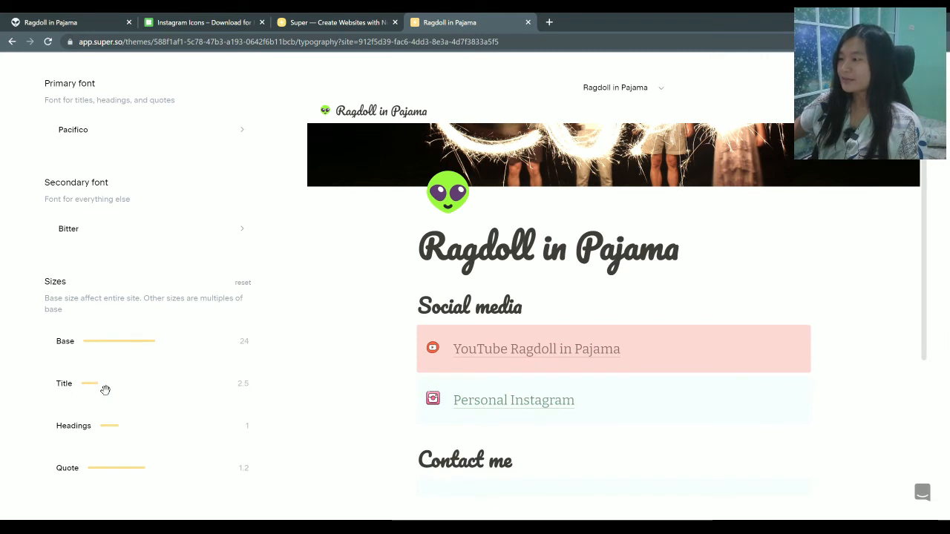
drag(110, 392, 119, 441)
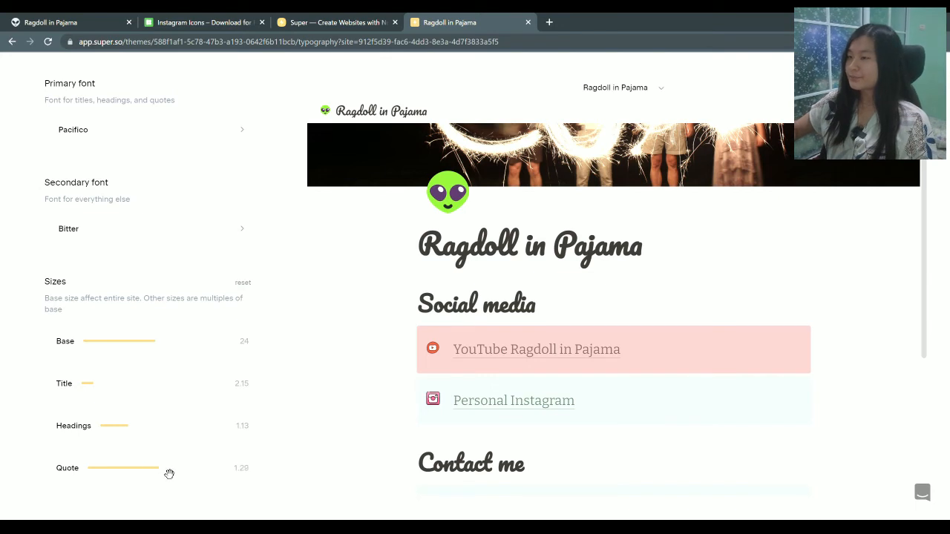
scroll(162, 445, up, 3)
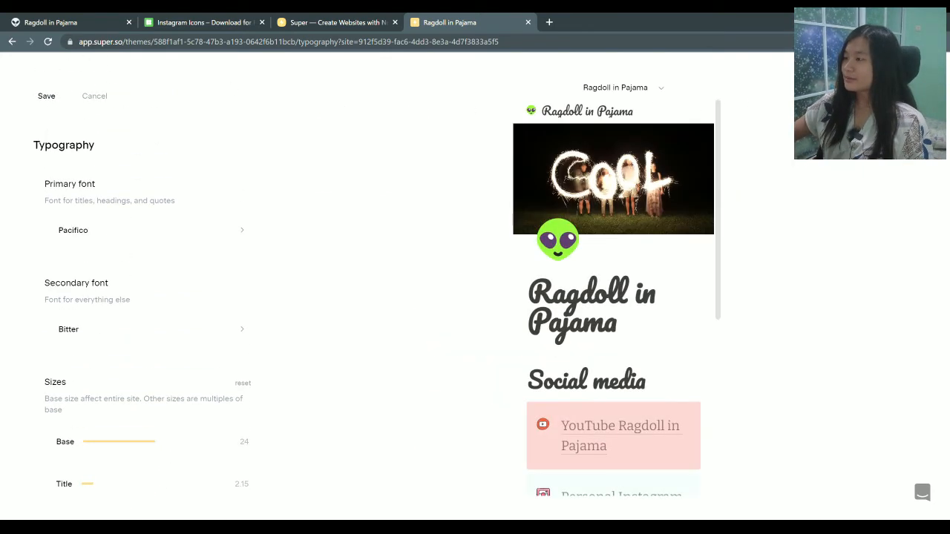
scroll(611, 216, down, 4)
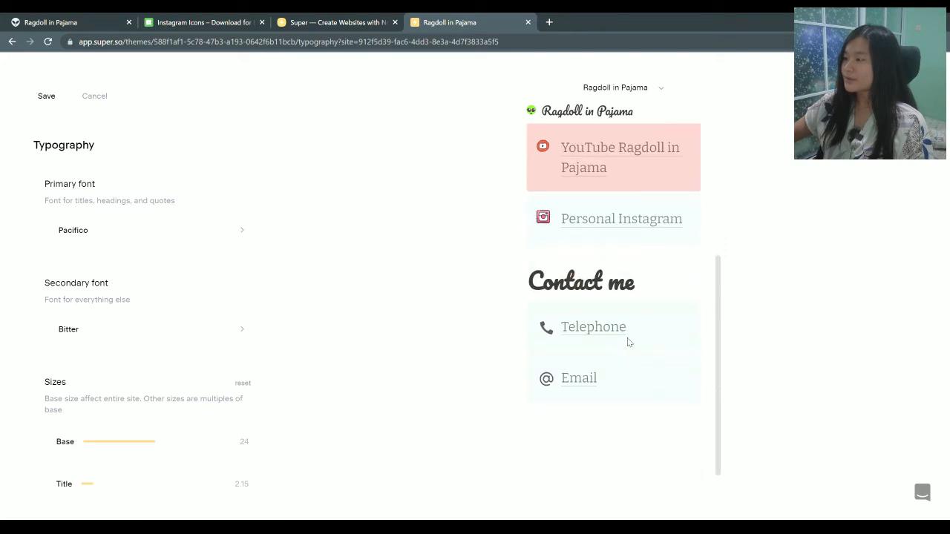
scroll(605, 260, up, 5)
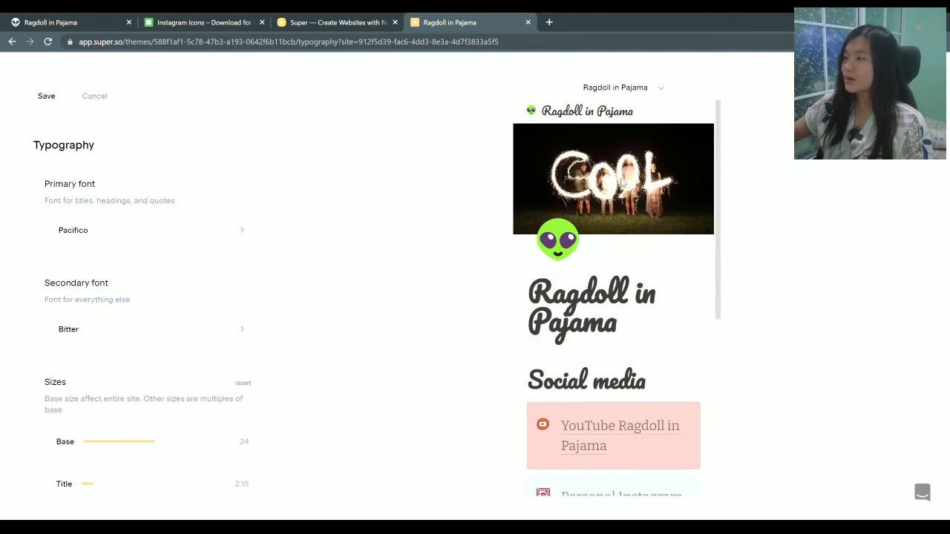
click(40, 97)
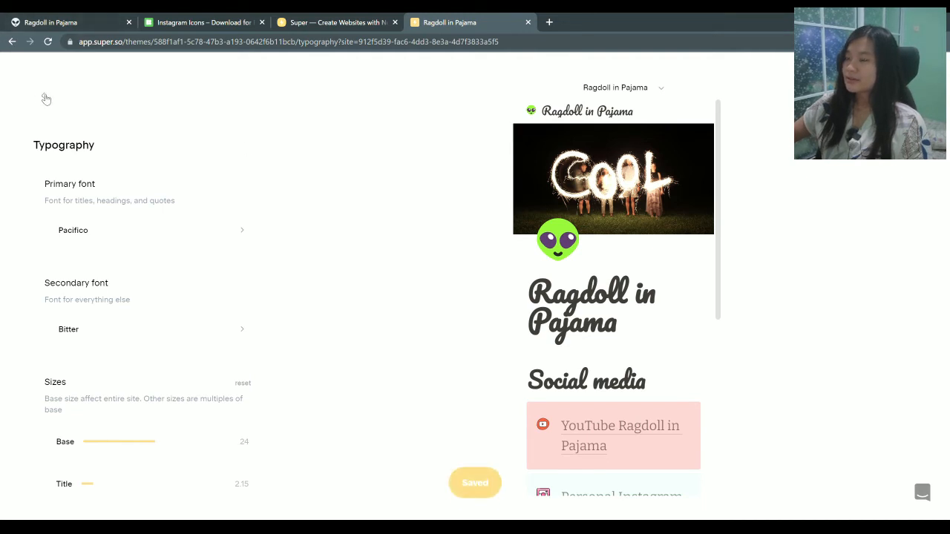
click(45, 98)
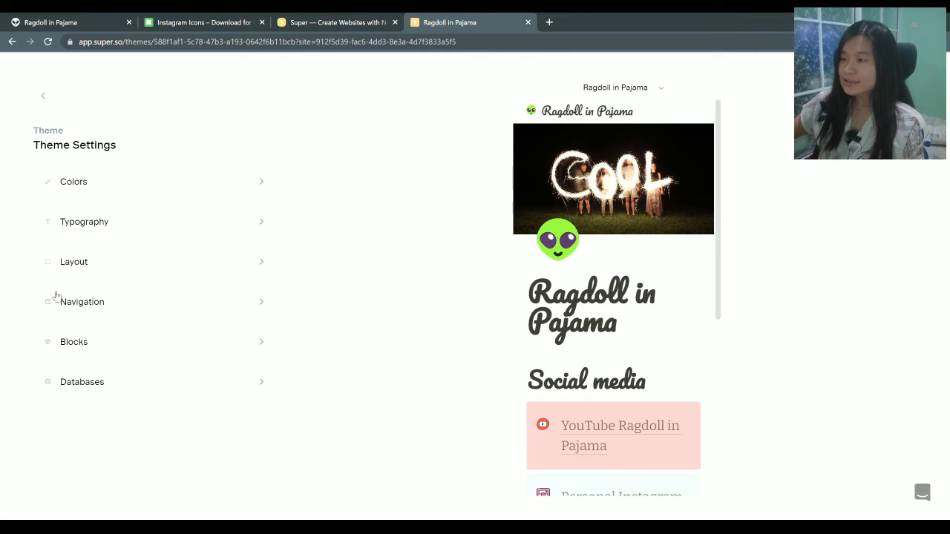
In Layout settings, increase the edge rounding from 5 to 22
click(89, 271)
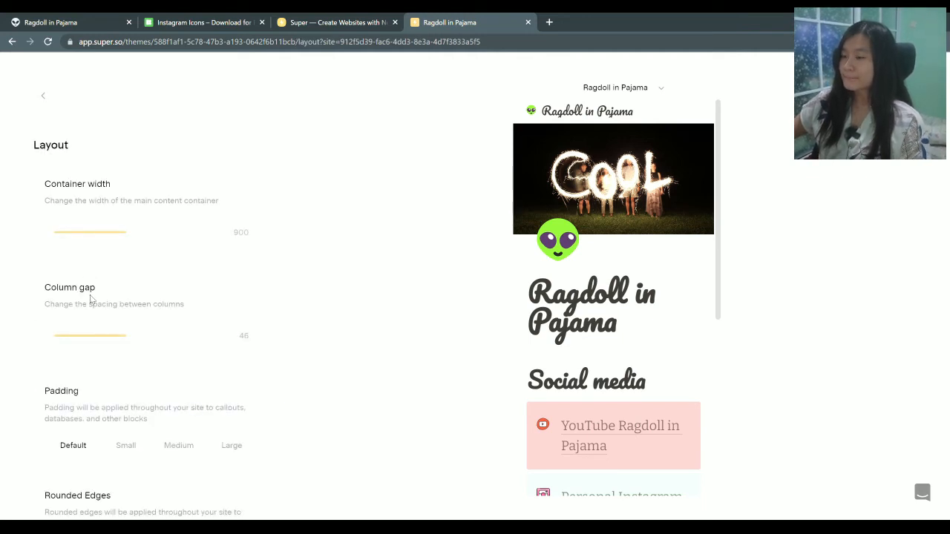
scroll(176, 388, down, 2)
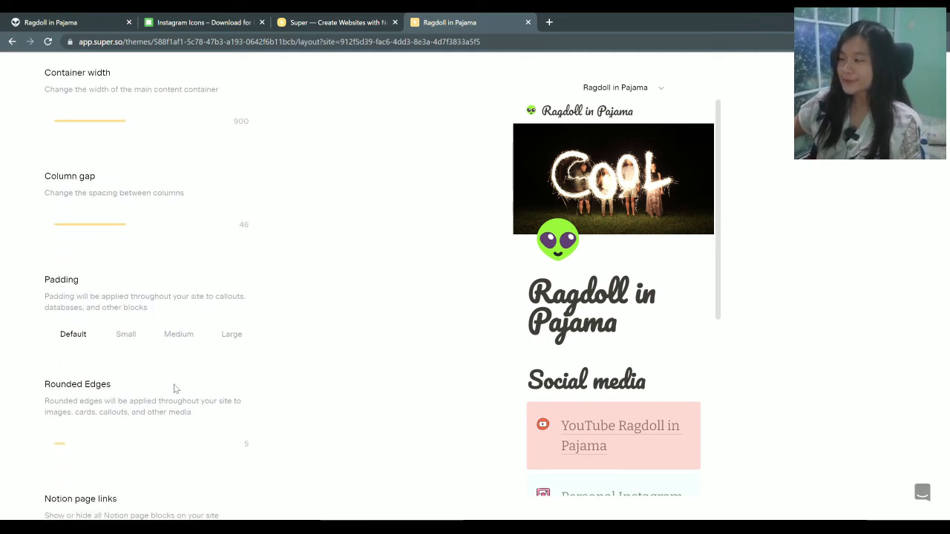
scroll(50, 408, down, 2)
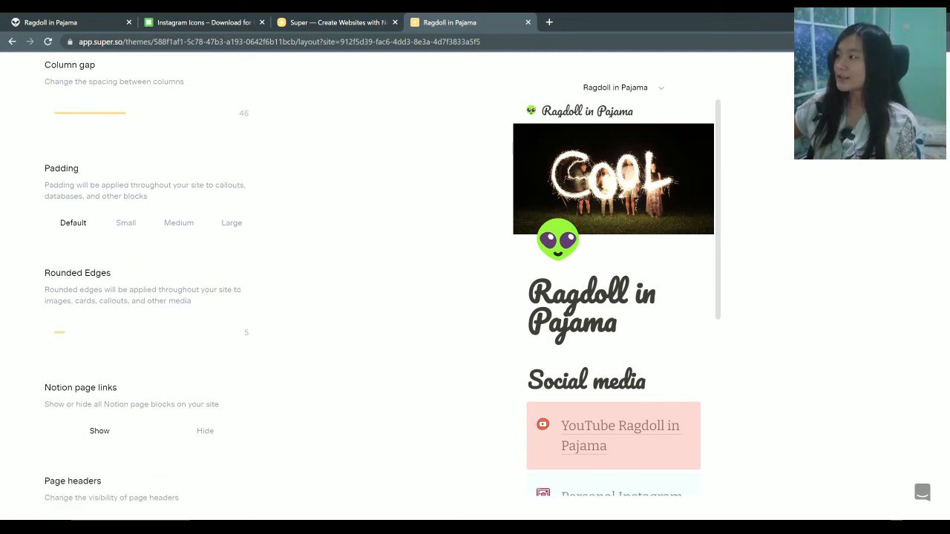
scroll(443, 378, down, 2)
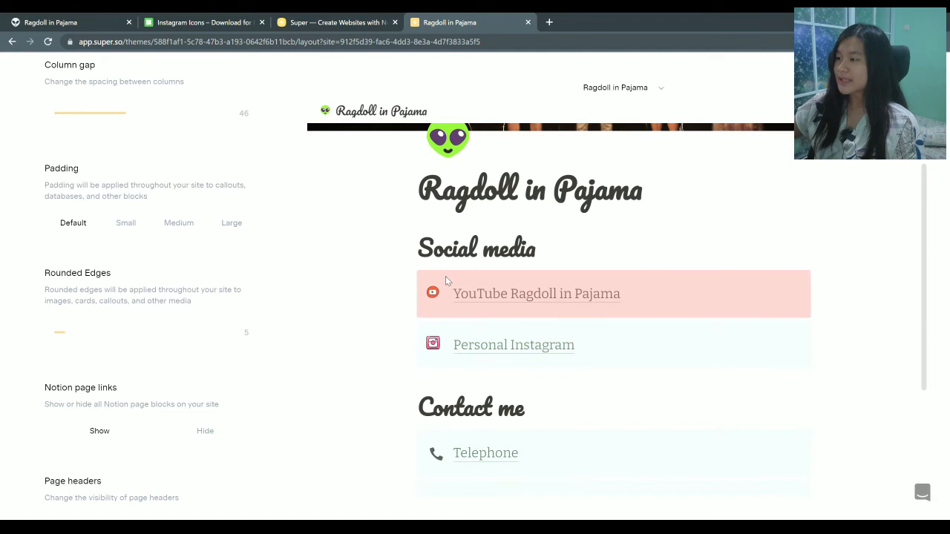
drag(74, 335, 306, 338)
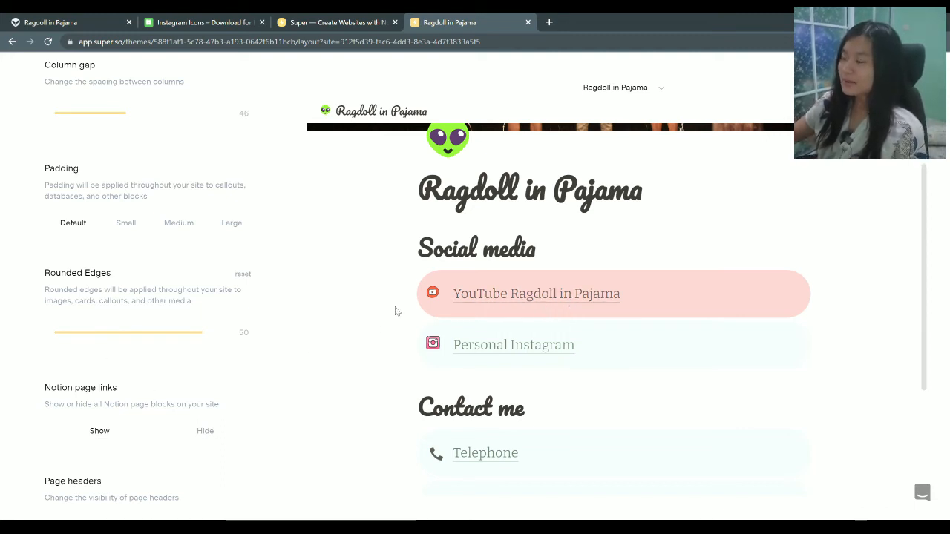
scroll(198, 346, down, 3)
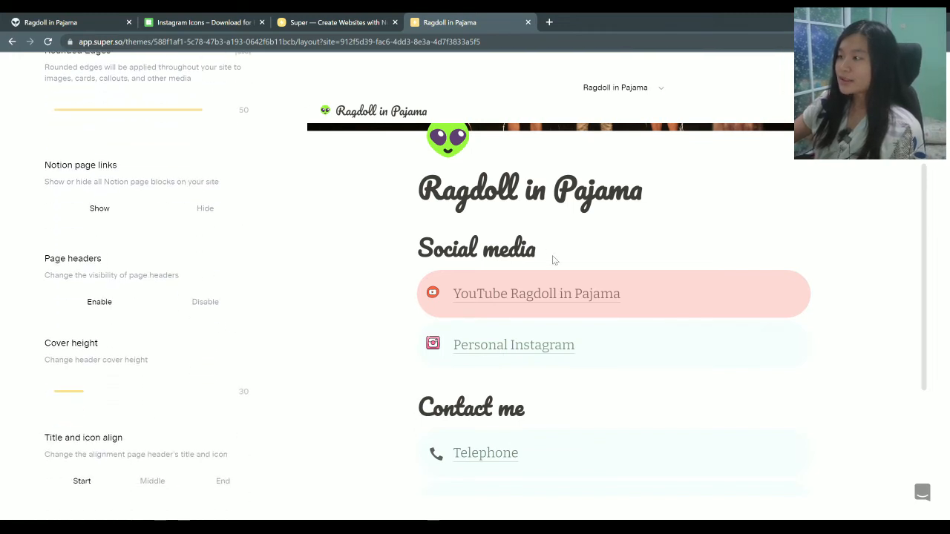
scroll(553, 259, up, 2)
scroll(162, 398, down, 1)
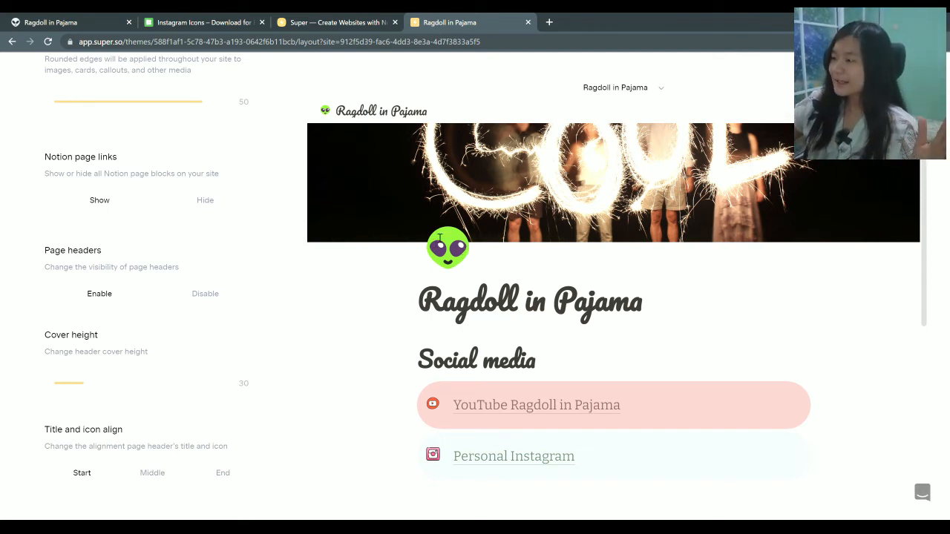
Align the page title and icon to Middle and save the layout
click(153, 473)
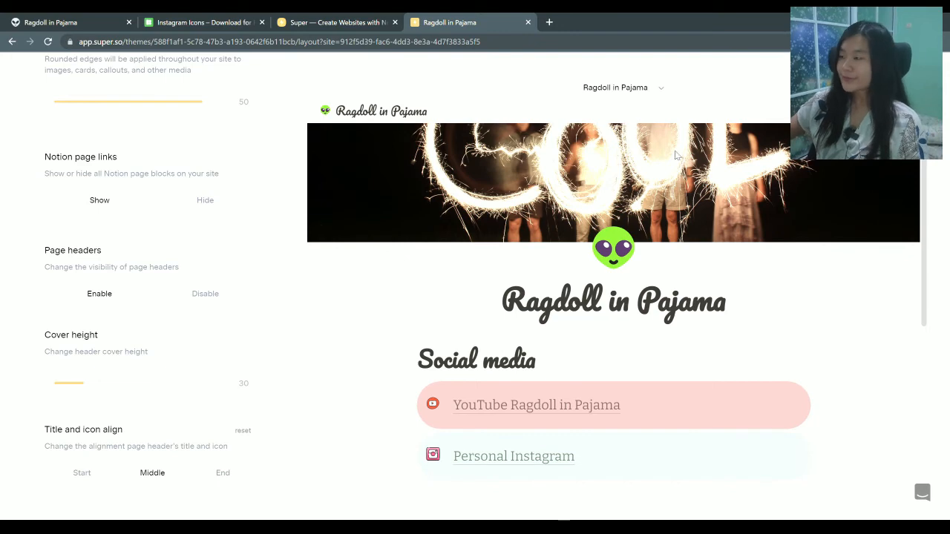
scroll(154, 273, up, 6)
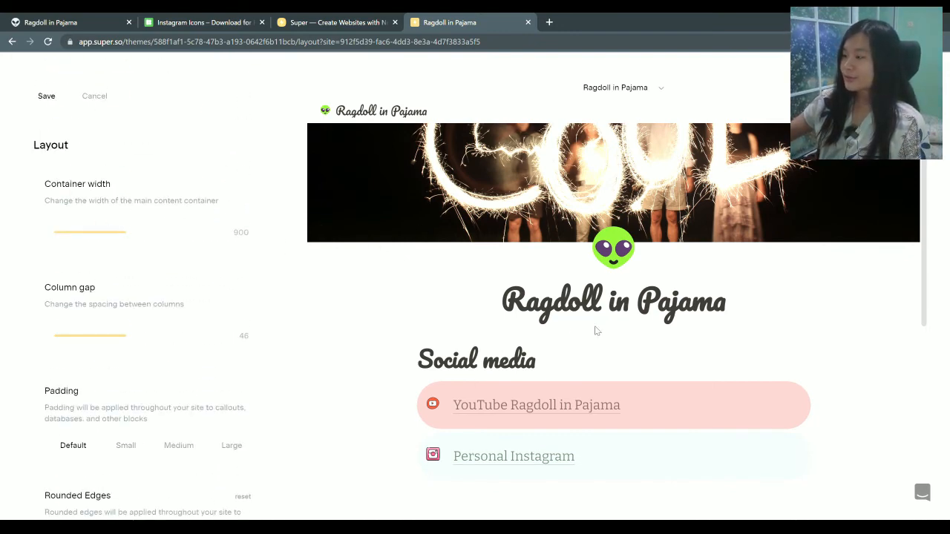
scroll(596, 330, down, 4)
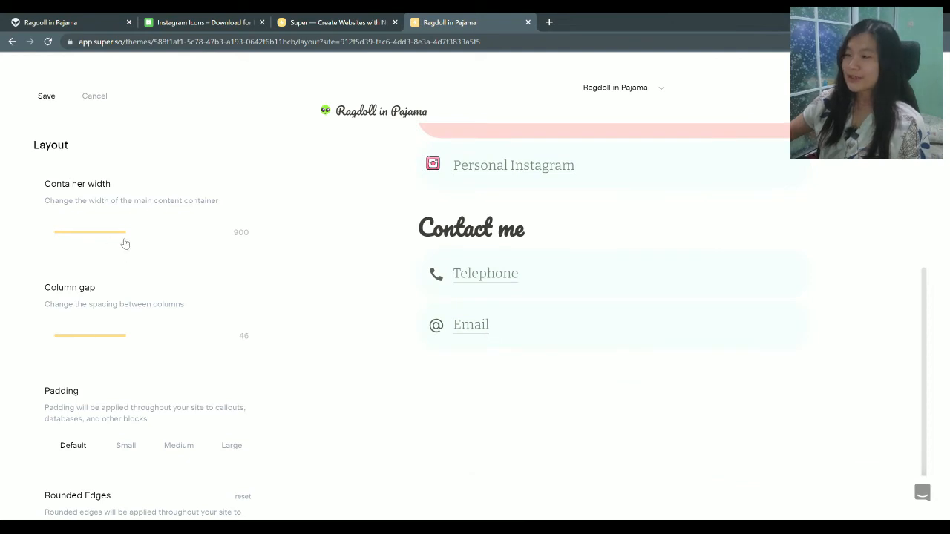
click(44, 97)
click(44, 98)
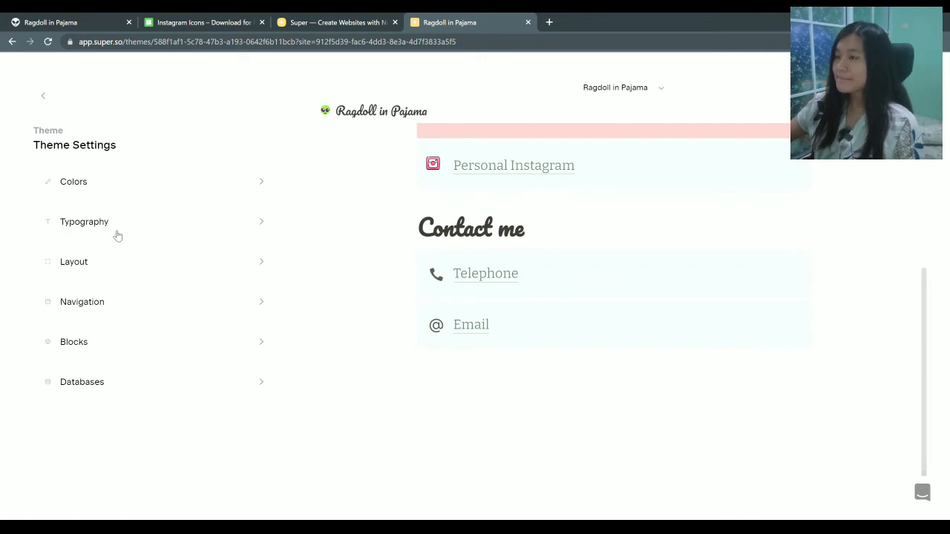
In Blocks settings, set the callout shadow to Medium and save it
click(126, 346)
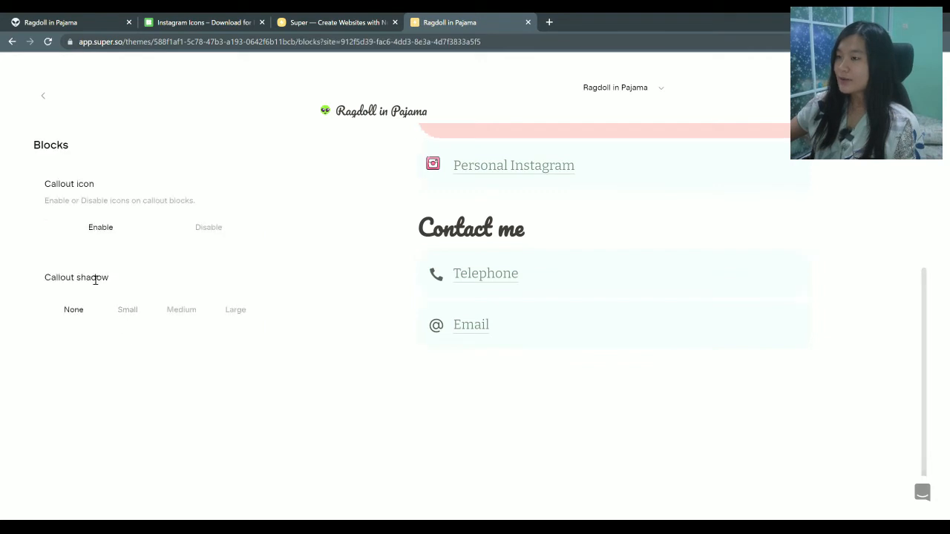
scroll(577, 316, up, 3)
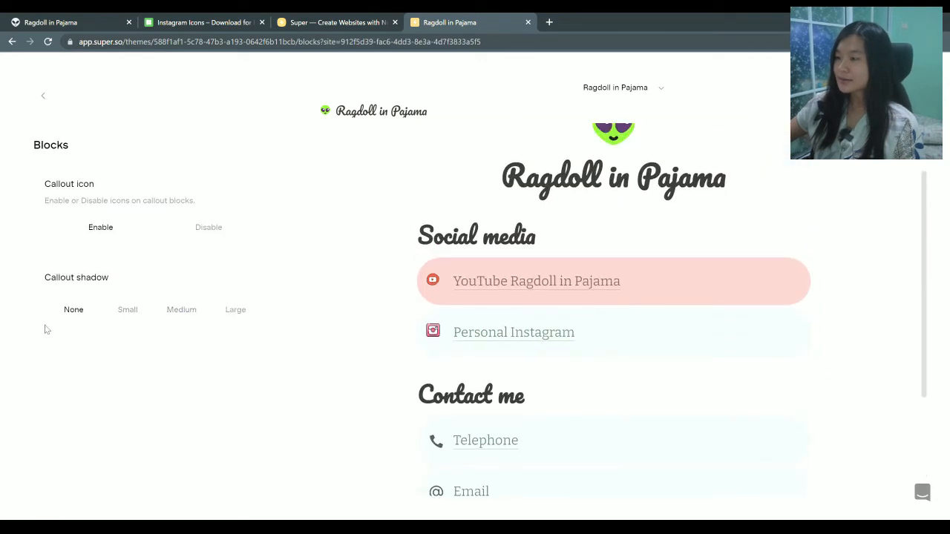
scroll(509, 303, down, 2)
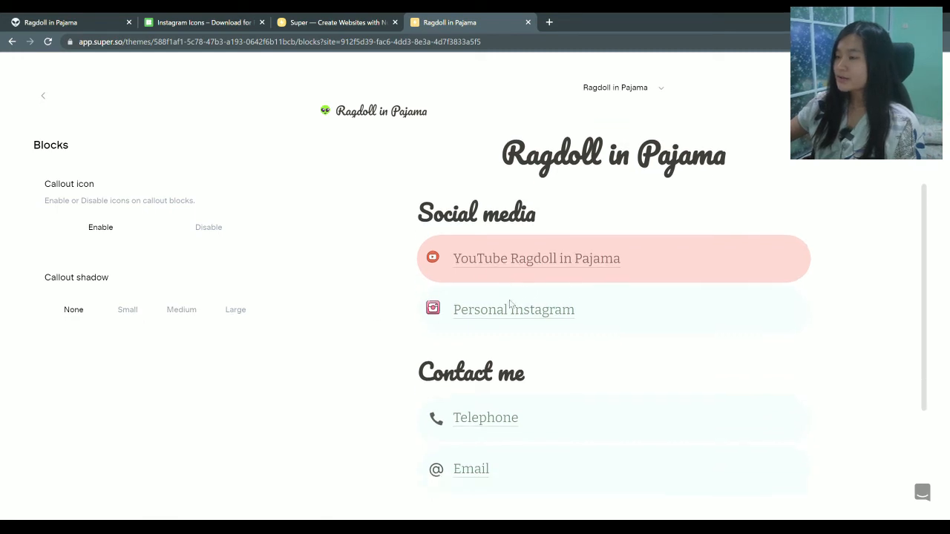
scroll(509, 304, up, 1)
click(127, 310)
click(187, 323)
click(236, 322)
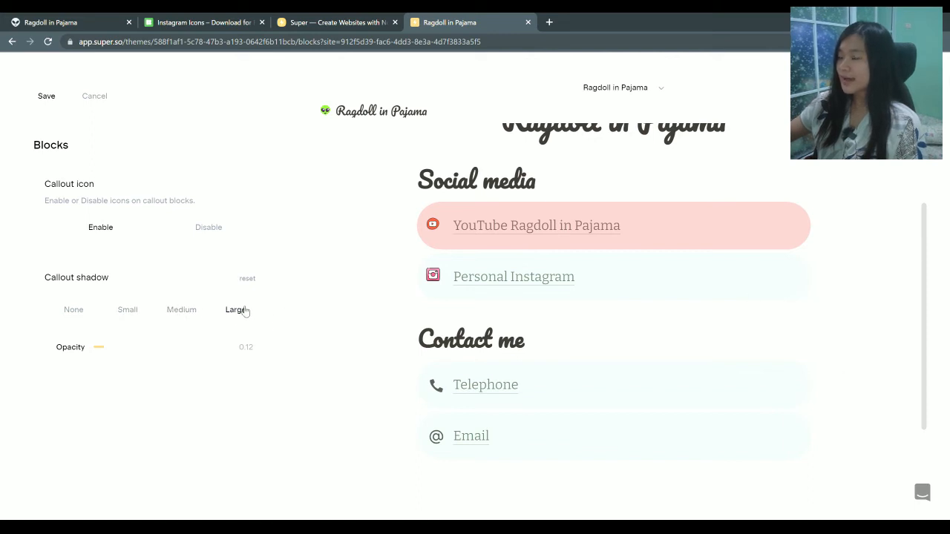
click(185, 315)
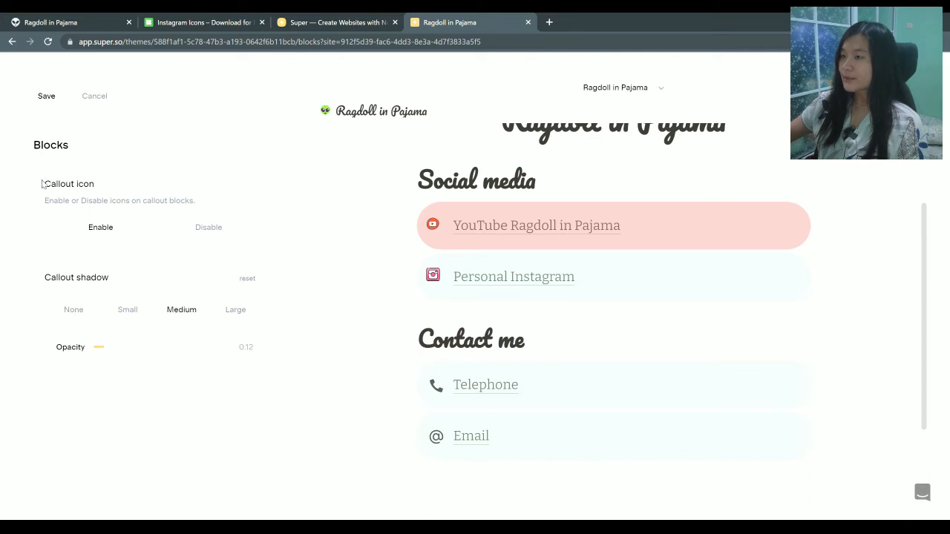
click(47, 97)
click(49, 96)
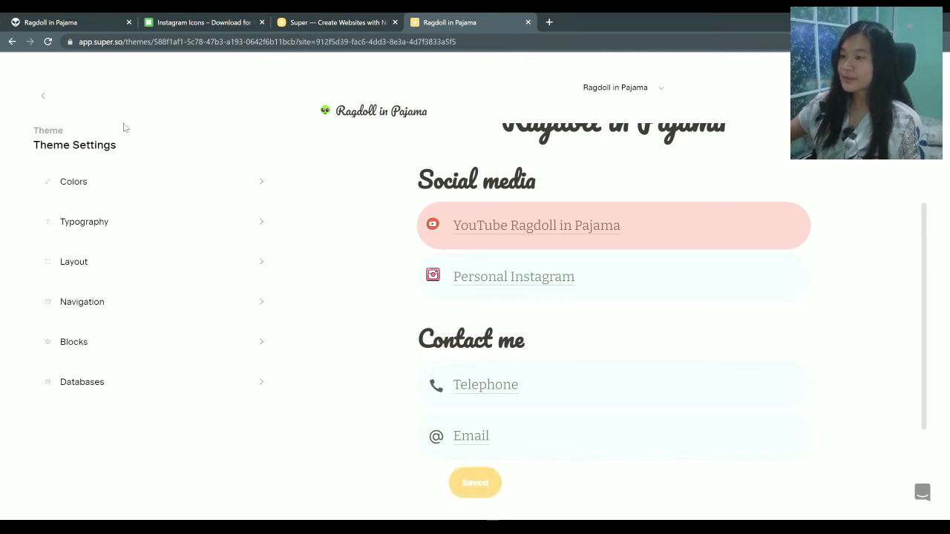
click(47, 97)
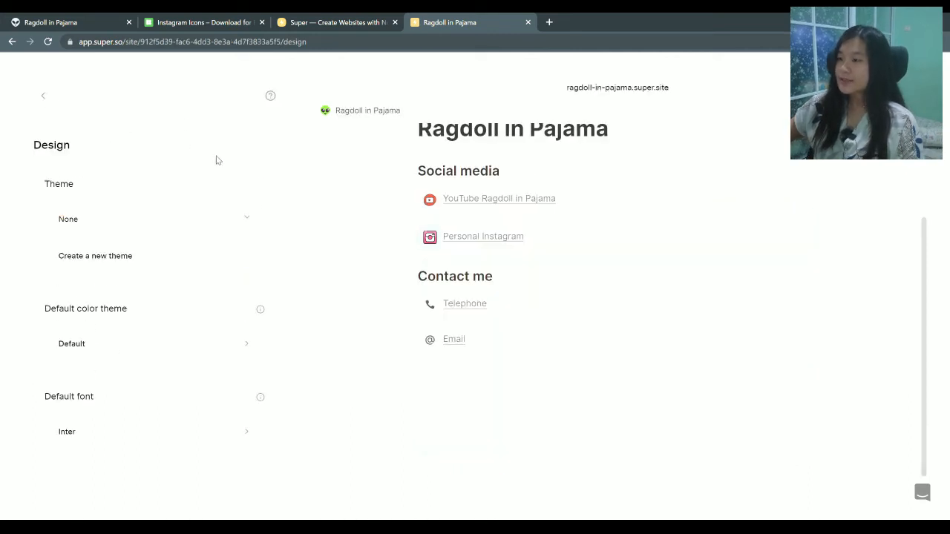
Apply the new custom theme to the site and save
click(104, 262)
scroll(680, 203, up, 3)
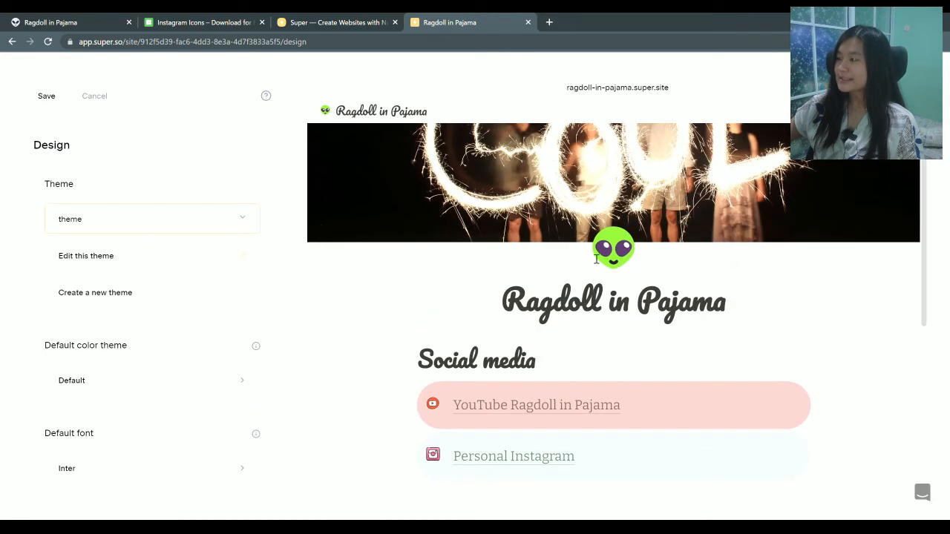
click(600, 89)
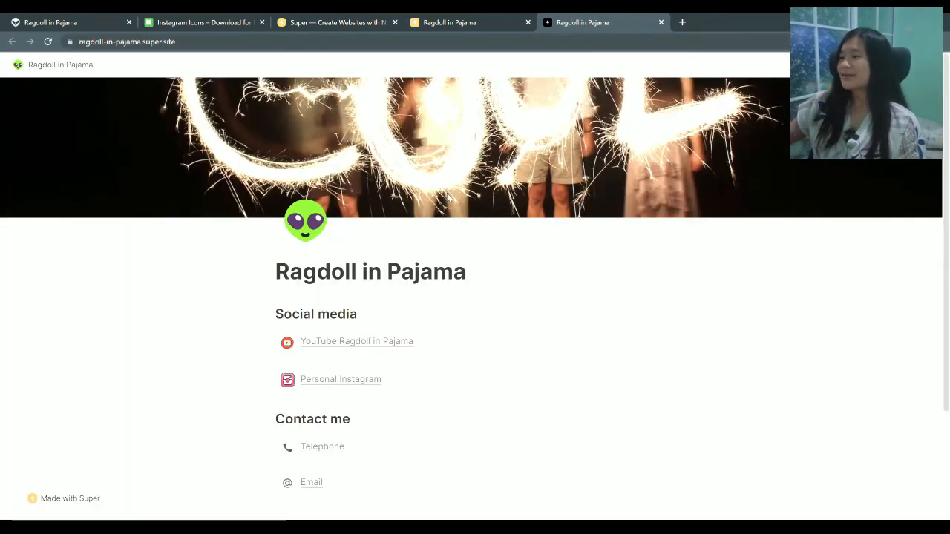
click(466, 20)
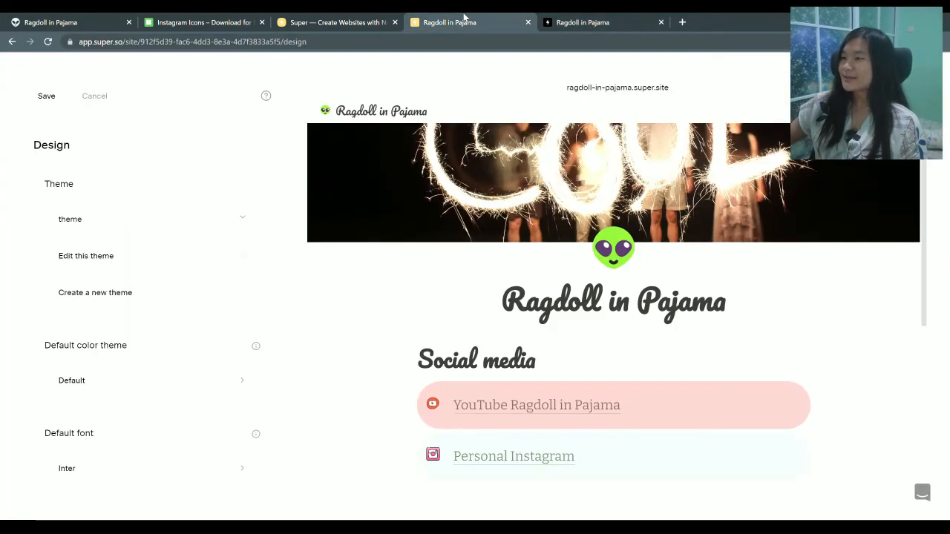
click(57, 102)
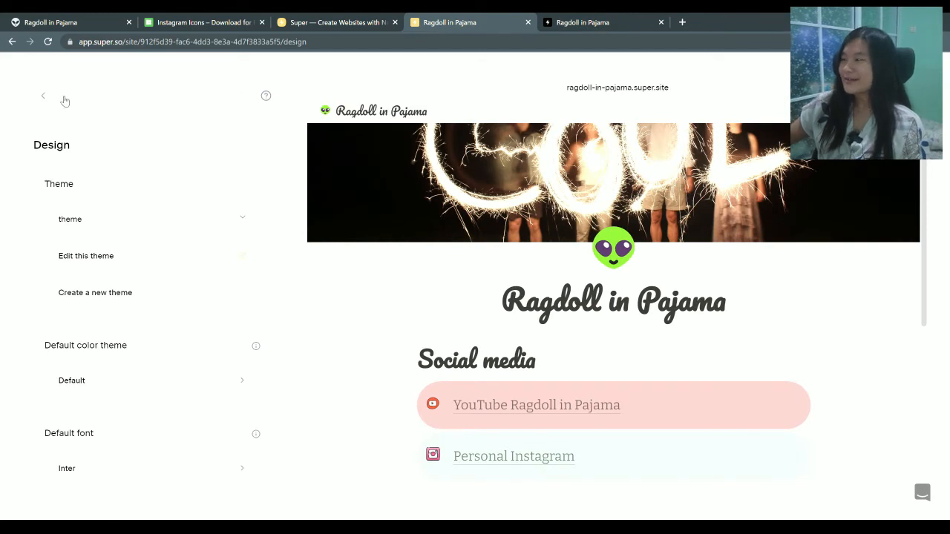
Reload the published ragdoll-in-pajama.super.site page to check the centered title and rounded callouts
click(575, 19)
click(49, 43)
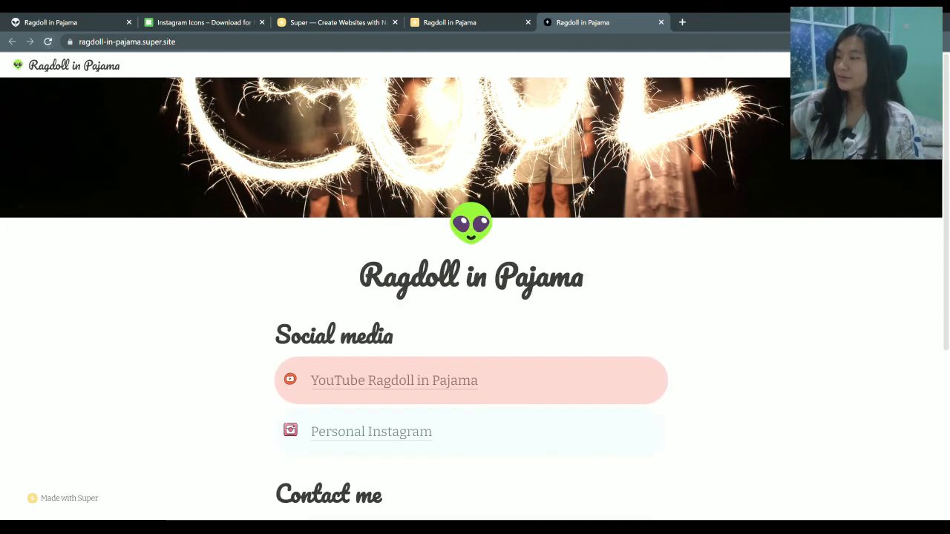
scroll(713, 306, down, 2)
scroll(747, 307, up, 2)
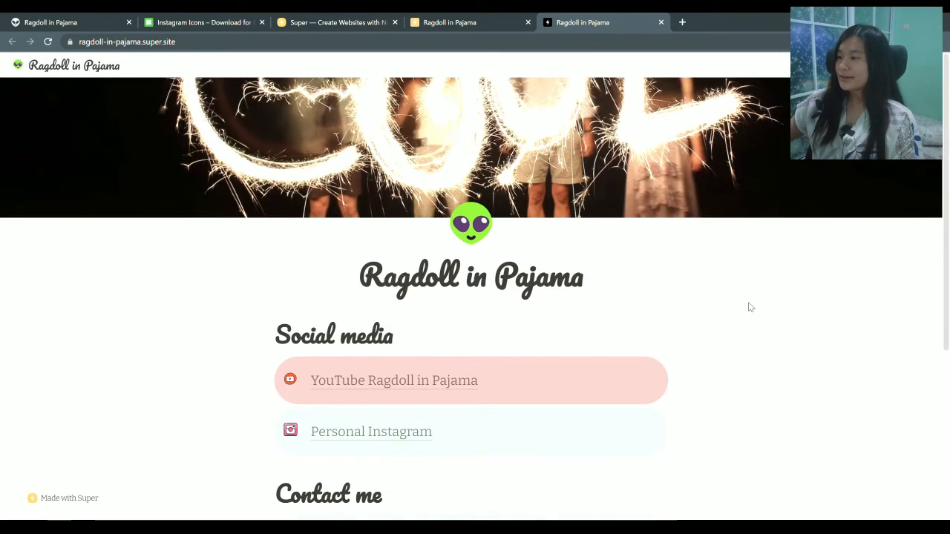
scroll(520, 275, down, 2)
scroll(506, 278, up, 2)
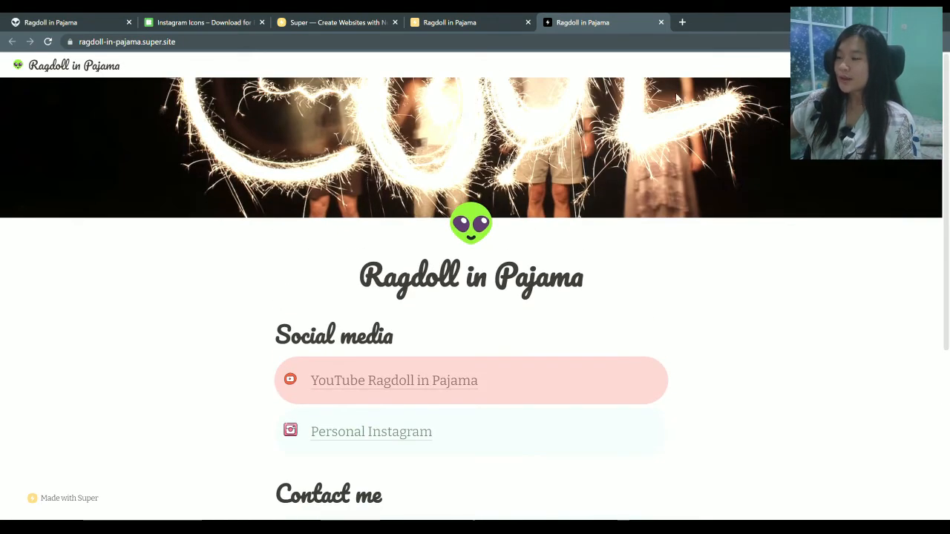
scroll(726, 248, down, 3)
scroll(726, 248, up, 3)
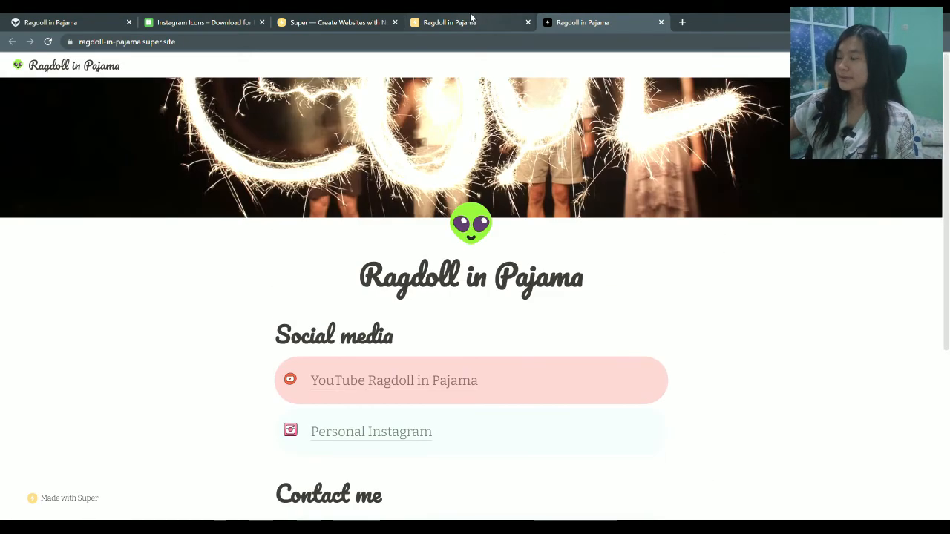
click(471, 19)
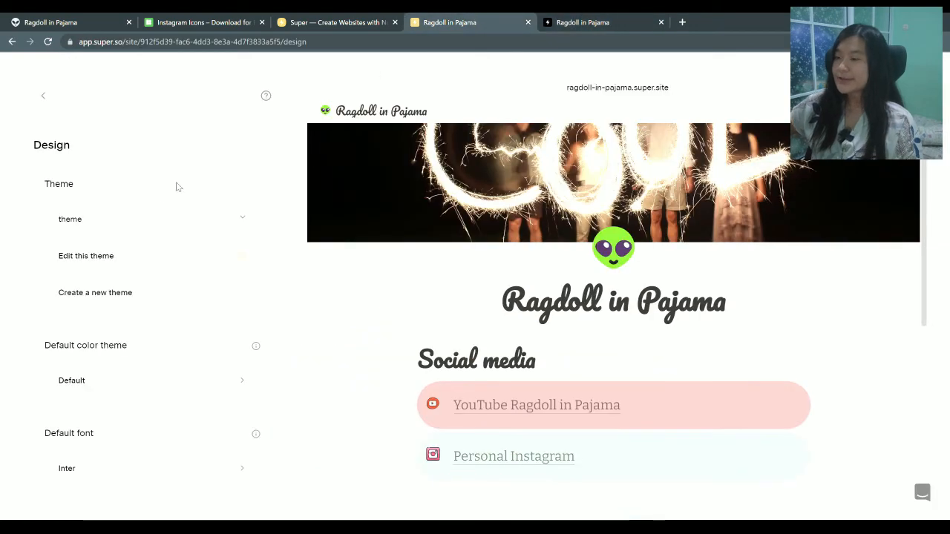
Bring up the site's Options settings in Super, then switch over to the Icons8 icon page
click(46, 96)
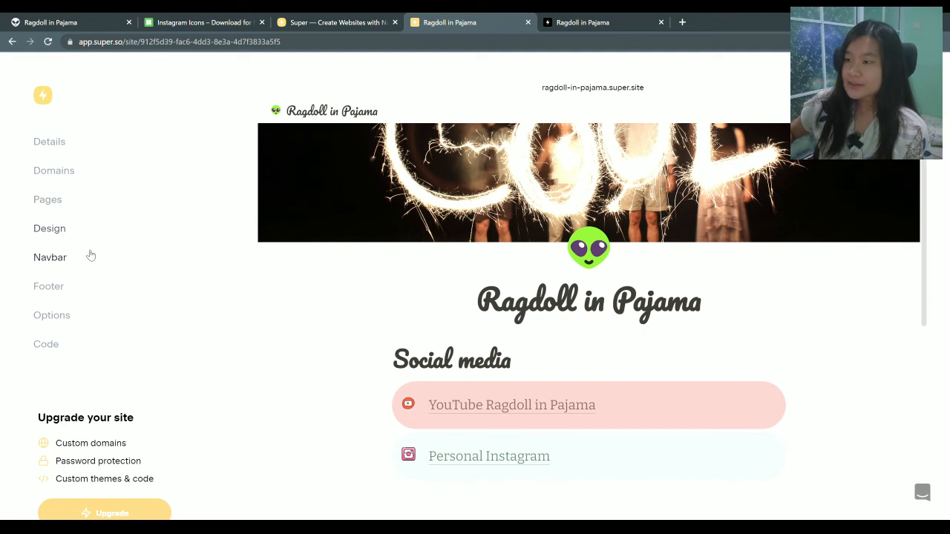
click(52, 259)
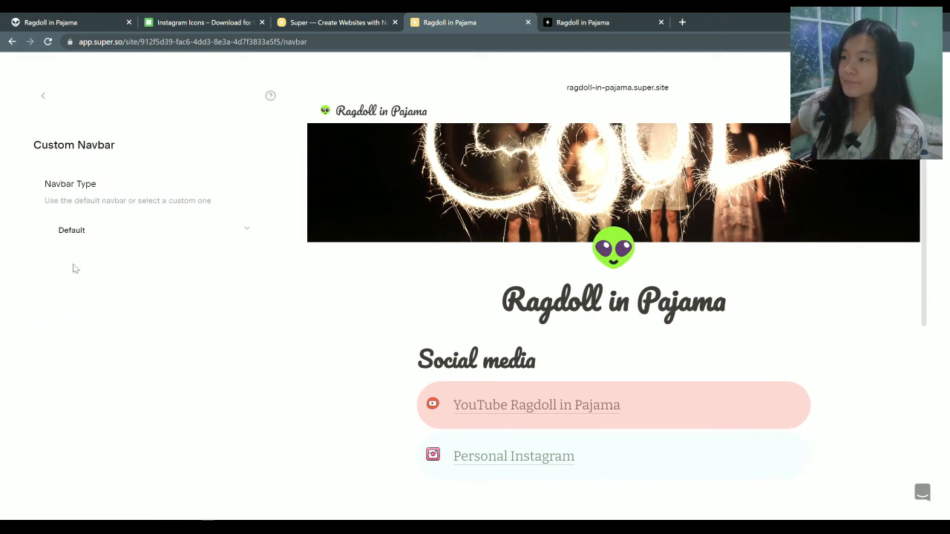
click(43, 96)
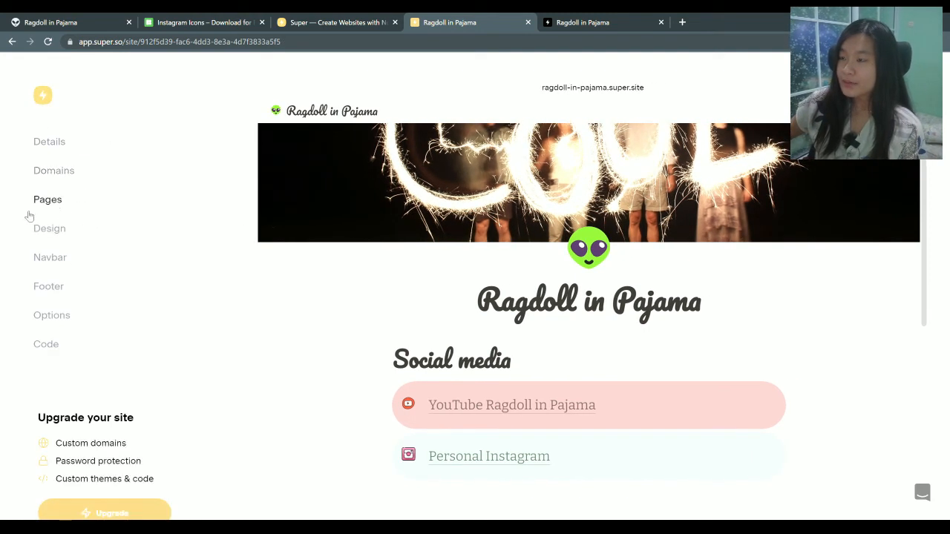
click(67, 316)
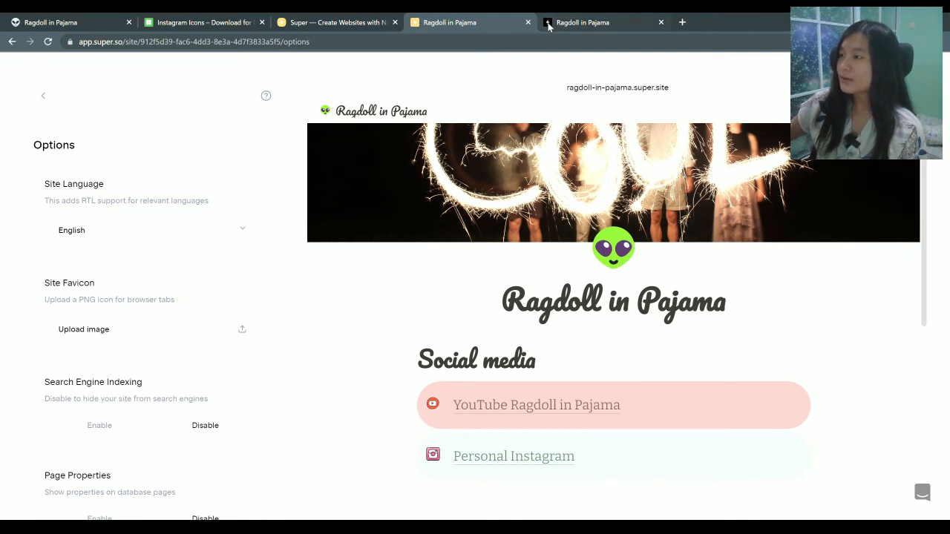
click(235, 21)
scroll(417, 230, up, 2)
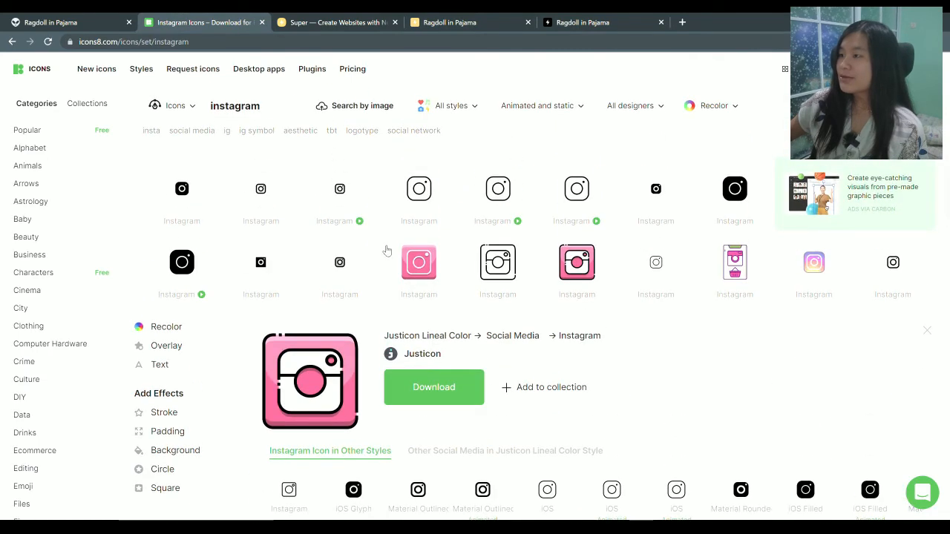
Search Icons8 for 'santa' and open the Cute Color Santa icon details
click(266, 105)
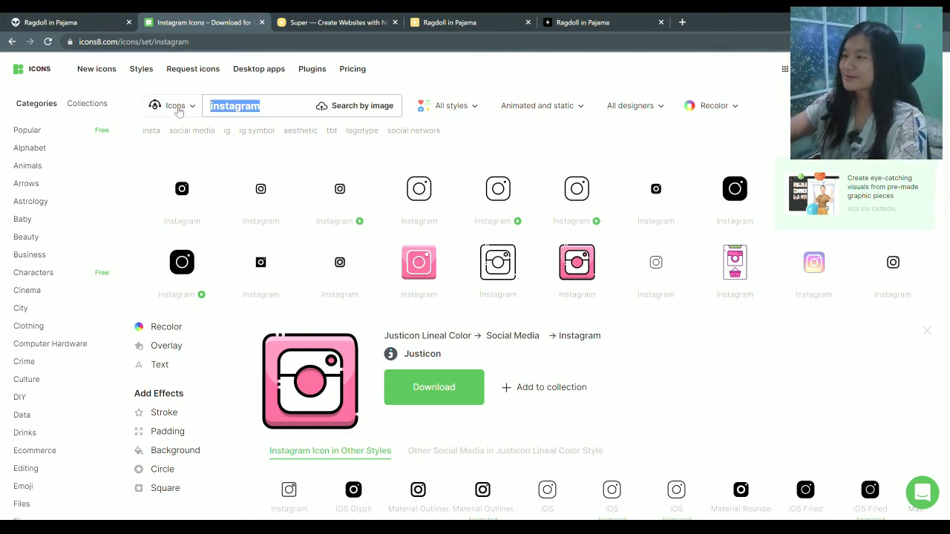
text(santa)
key(Return)
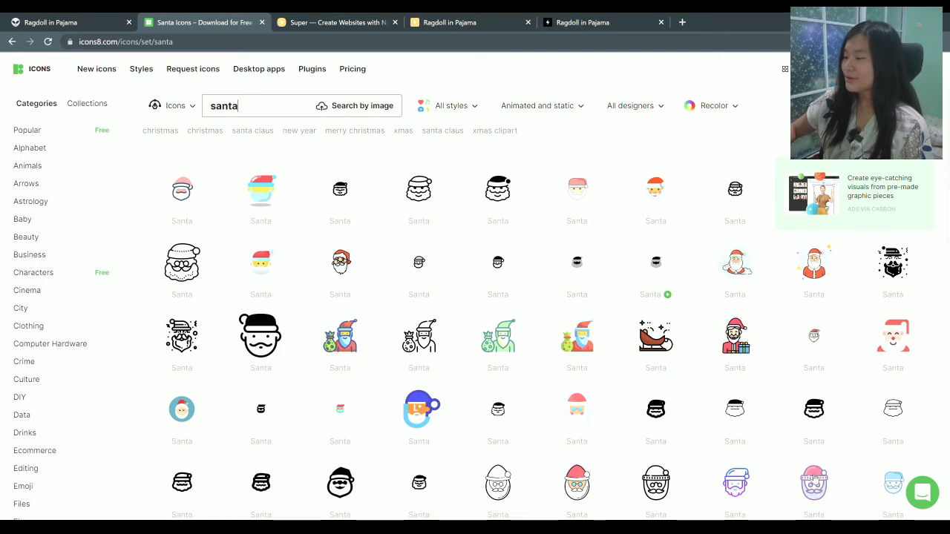
click(814, 481)
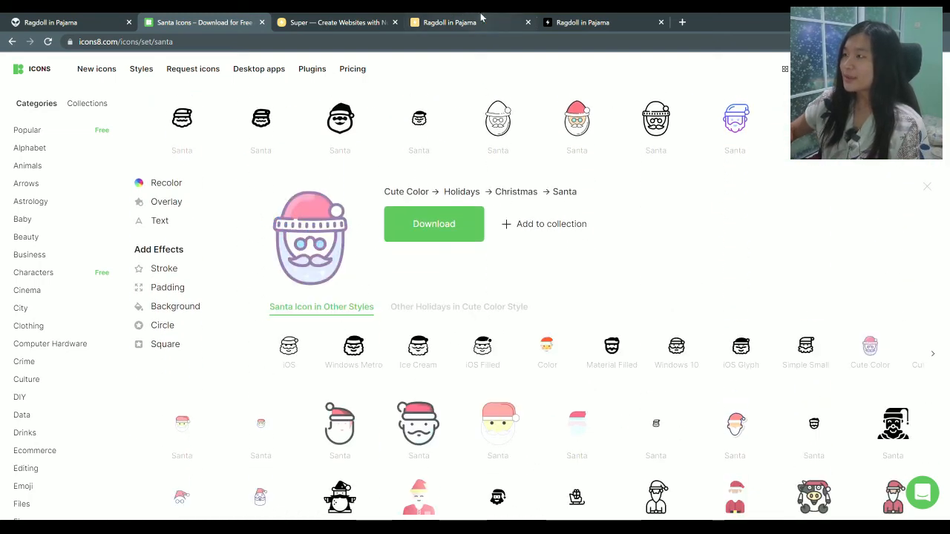
Download the Cute Color Santa icon as santa.png and return to the Super site Options
click(338, 22)
click(462, 22)
click(582, 22)
click(312, 22)
click(215, 24)
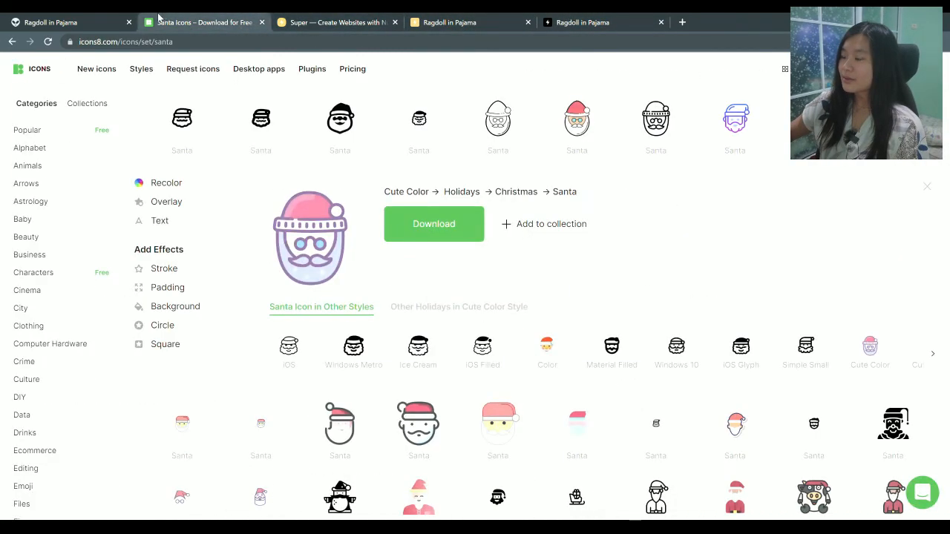
click(408, 231)
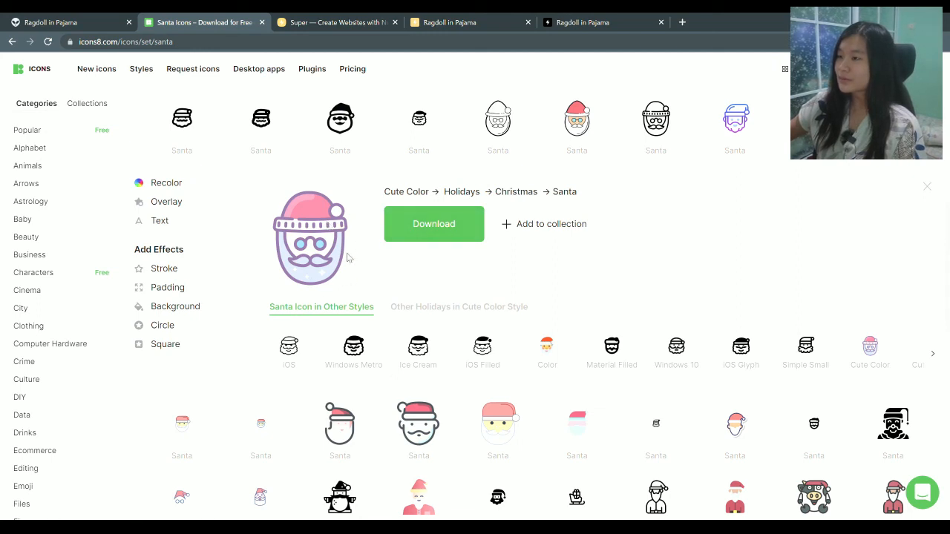
click(580, 21)
click(477, 21)
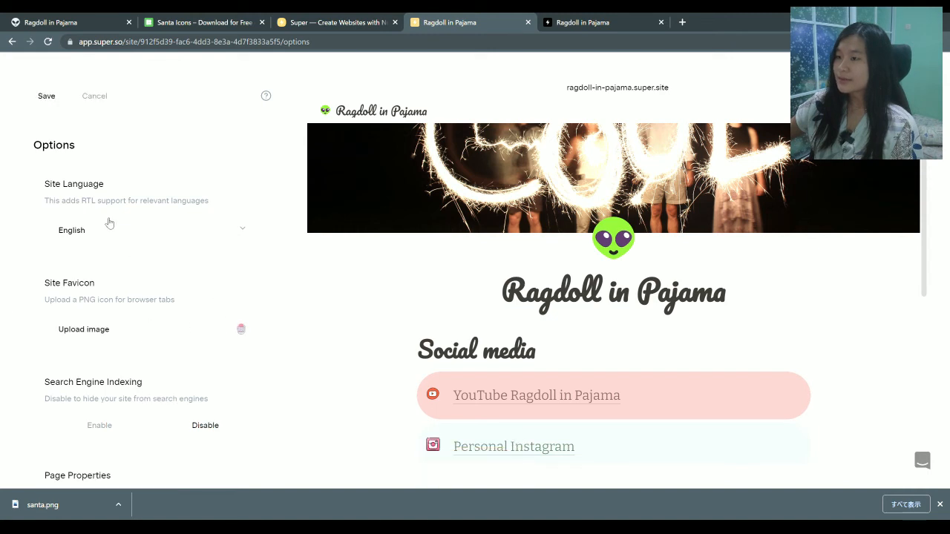
Save the Santa favicon and reload the live ragdoll-in-pajama.super.site page to show it
click(48, 95)
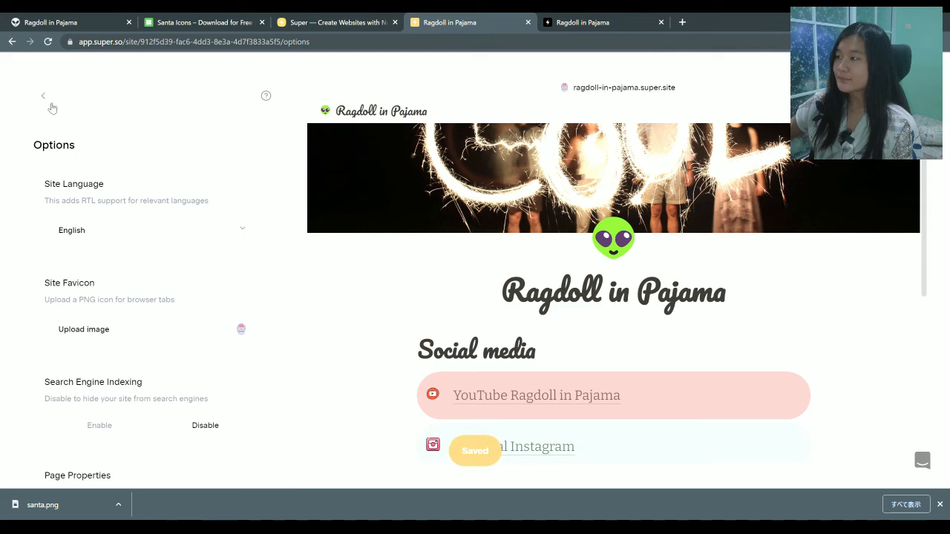
click(597, 17)
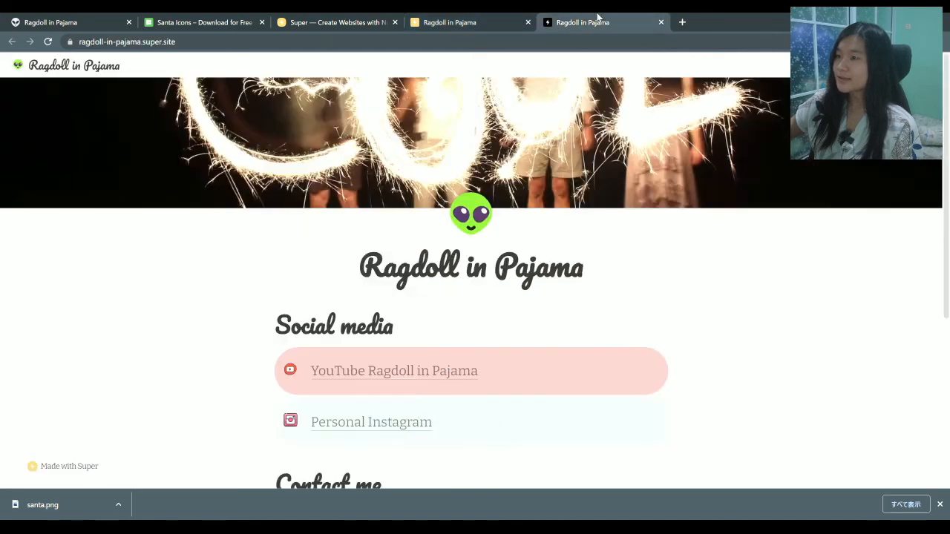
click(48, 41)
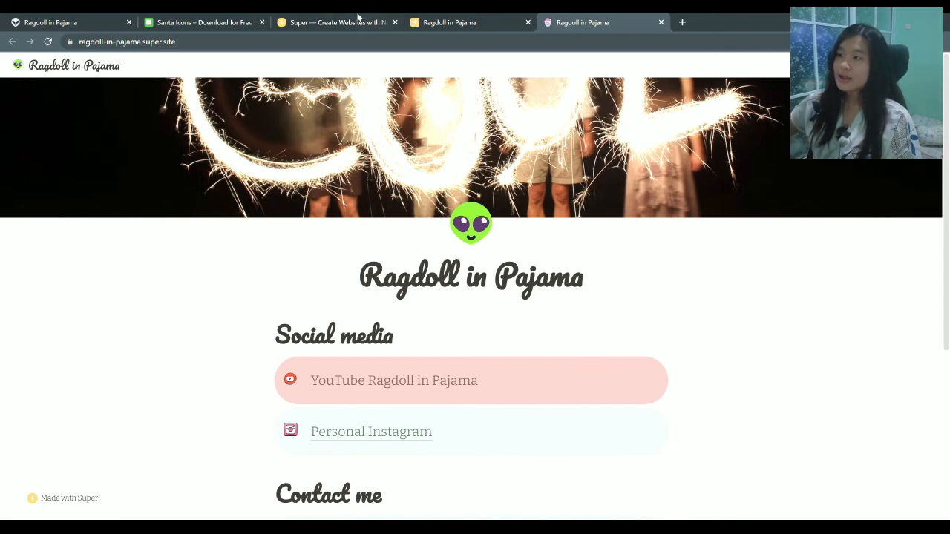
Select the live site's URL, then review the Domains and Details settings in the Super editor
drag(187, 42, 78, 43)
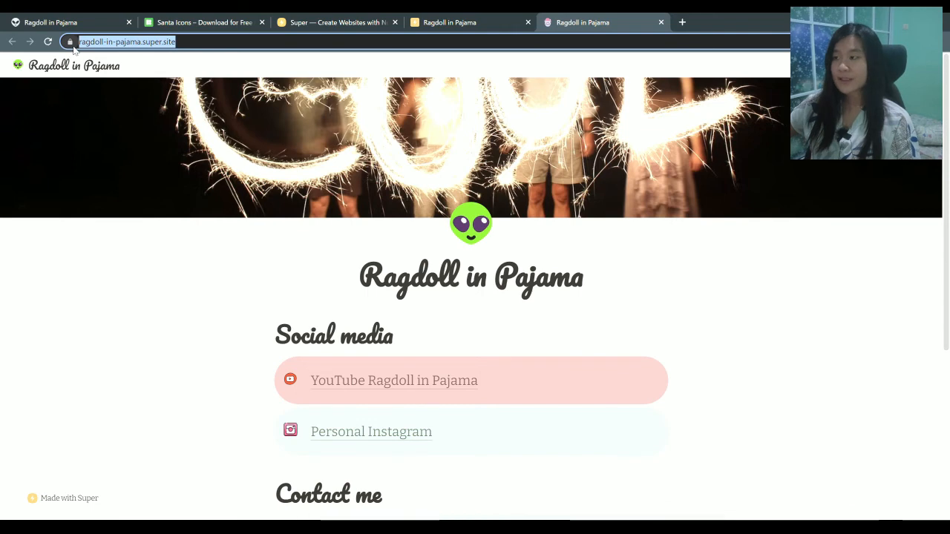
drag(187, 46, 93, 51)
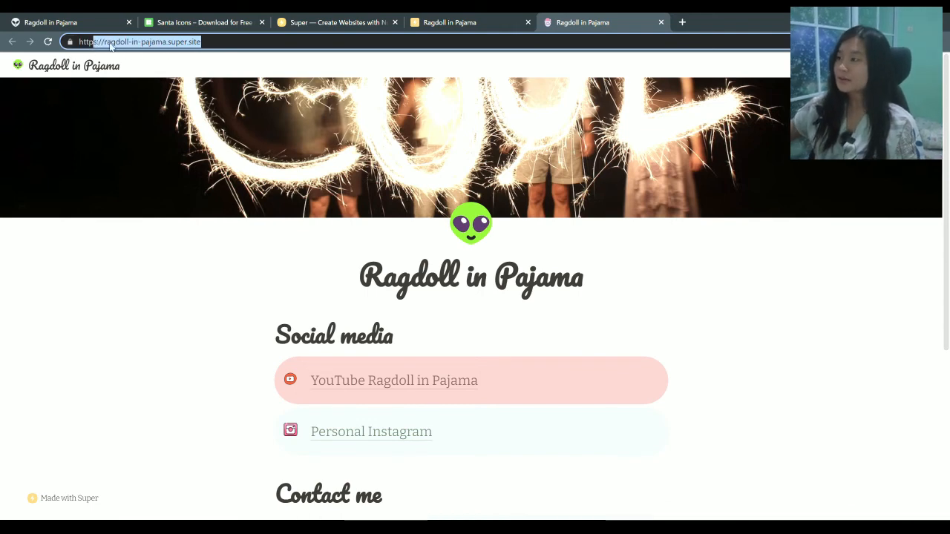
click(460, 21)
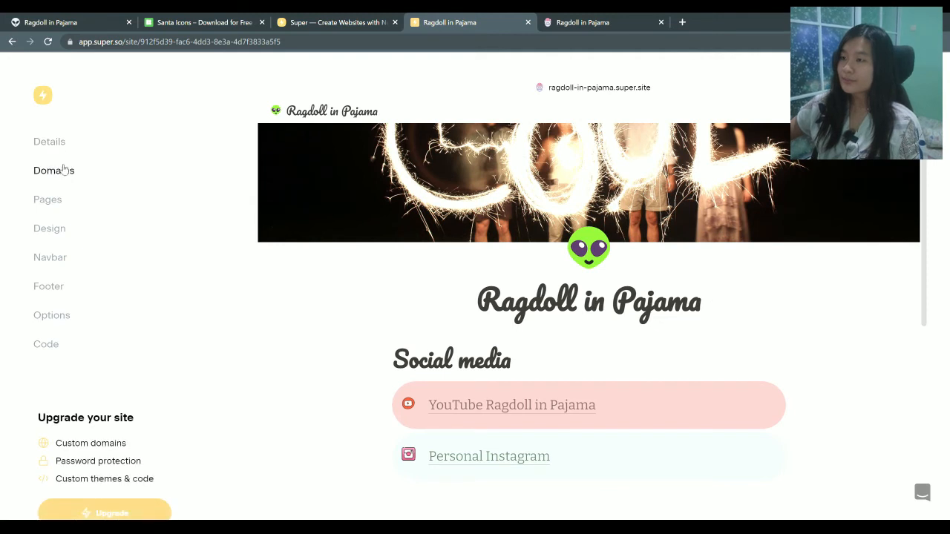
click(63, 169)
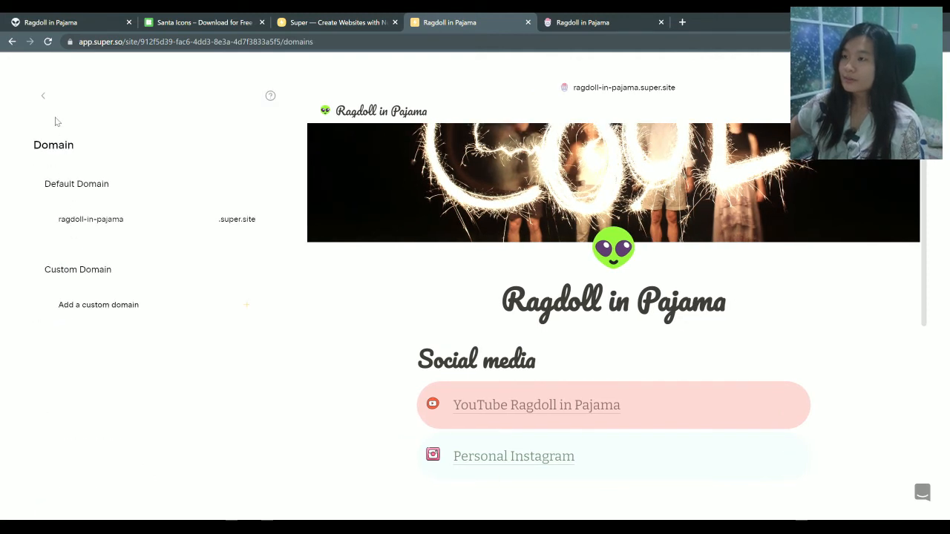
click(43, 95)
click(64, 144)
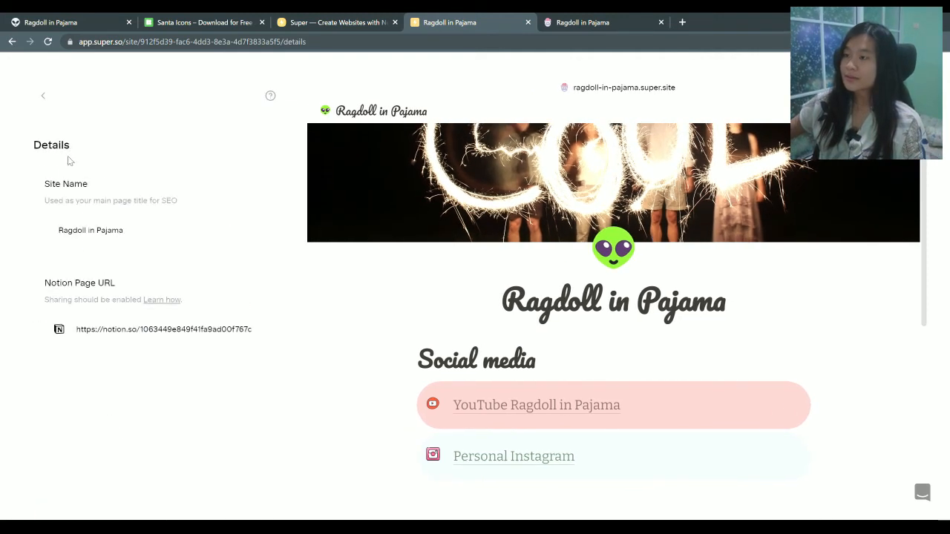
drag(152, 332, 2, 349)
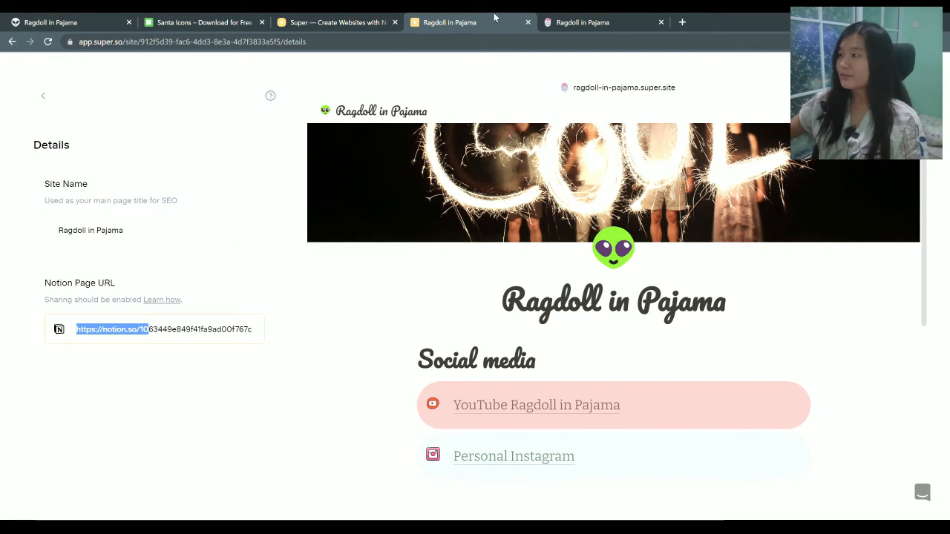
Inspect the live site's address, then close the live site tab
click(616, 22)
click(222, 48)
drag(547, 108, 190, 110)
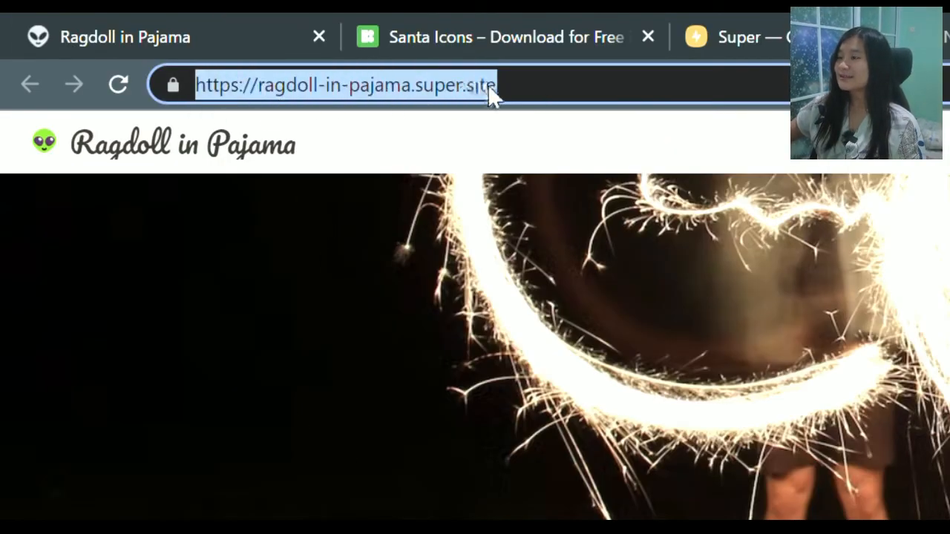
click(524, 100)
mouse_move(507, 105)
mouse_down()
mouse_move(471, 112)
mouse_move(502, 119)
mouse_up()
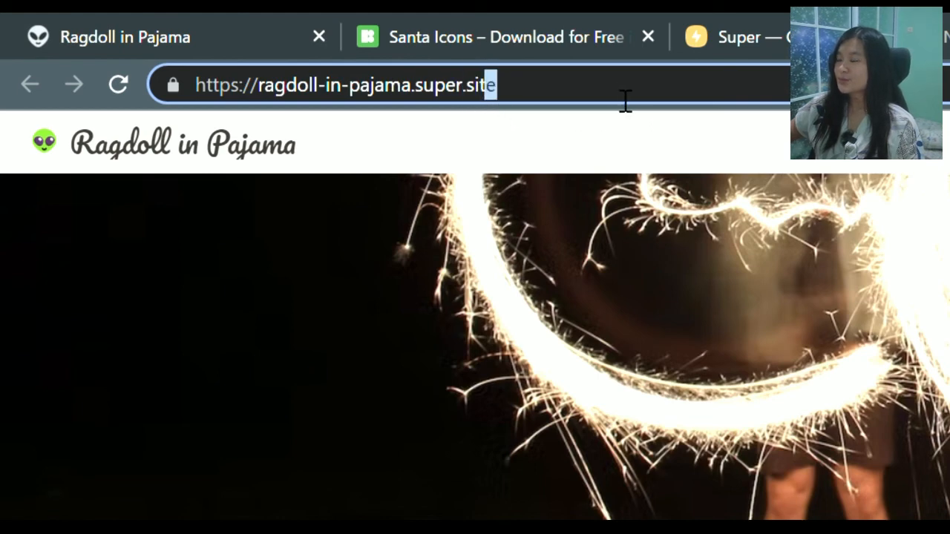
click(491, 84)
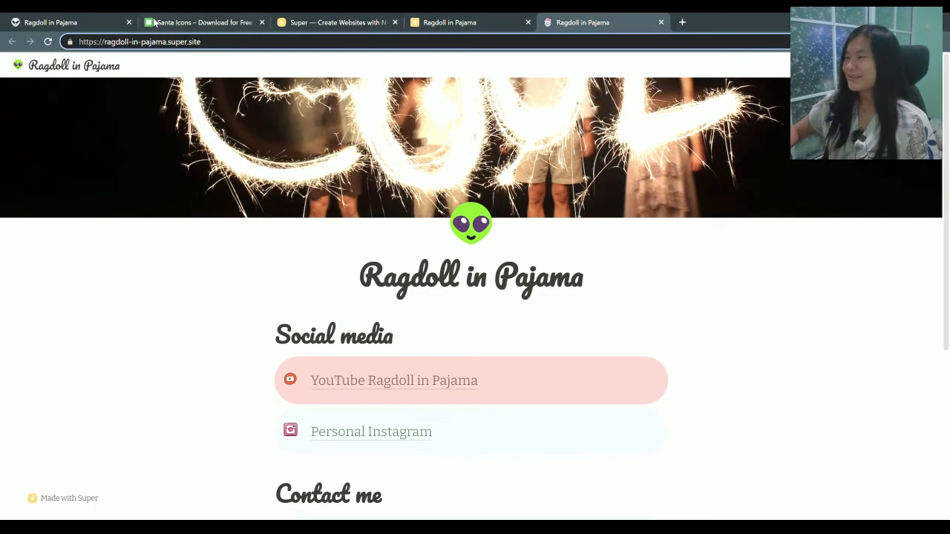
click(661, 23)
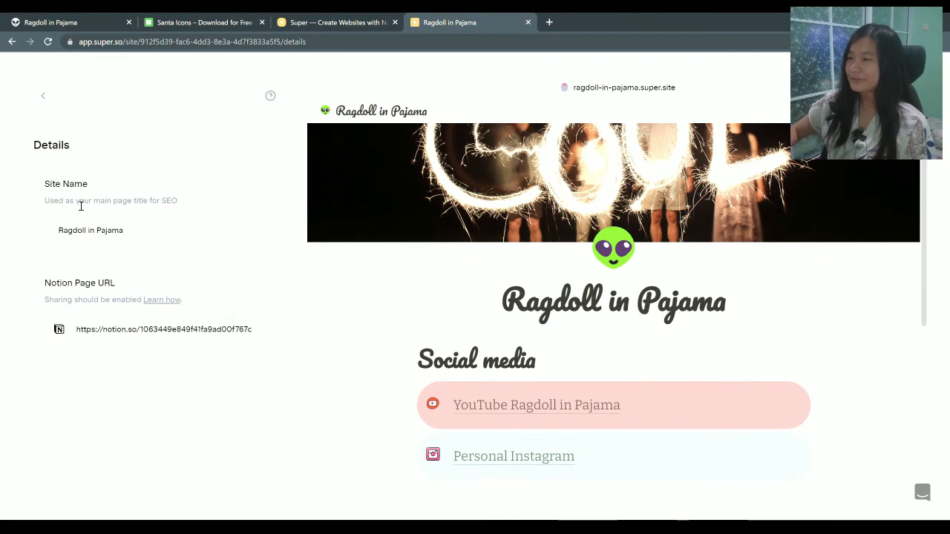
Go back to the settings list, choose Code, and place the cursor in the empty Head section
click(42, 100)
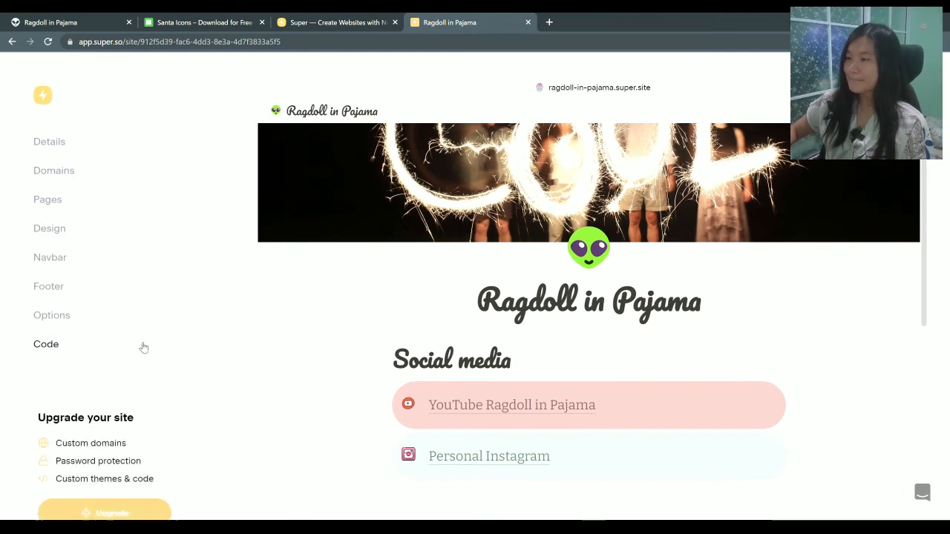
scroll(513, 301, down, 4)
scroll(446, 312, up, 2)
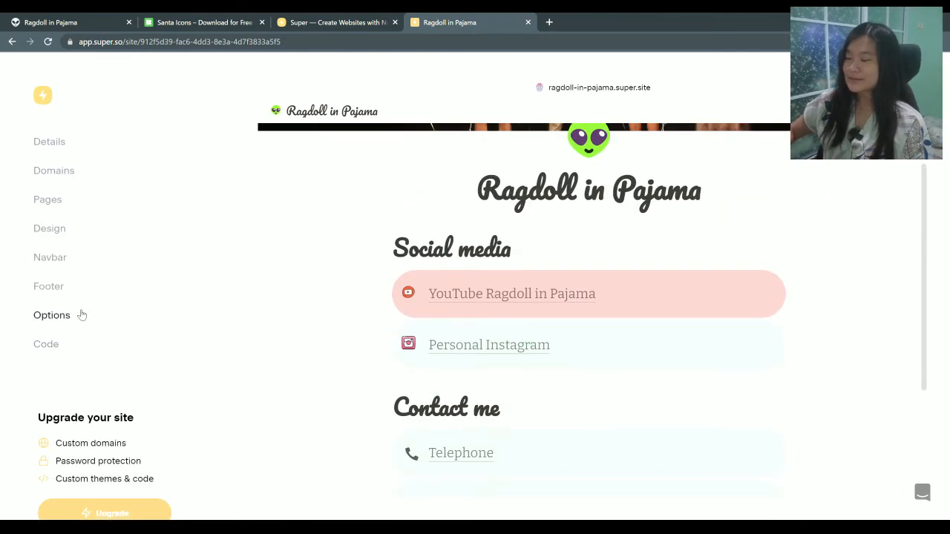
scroll(659, 290, up, 2)
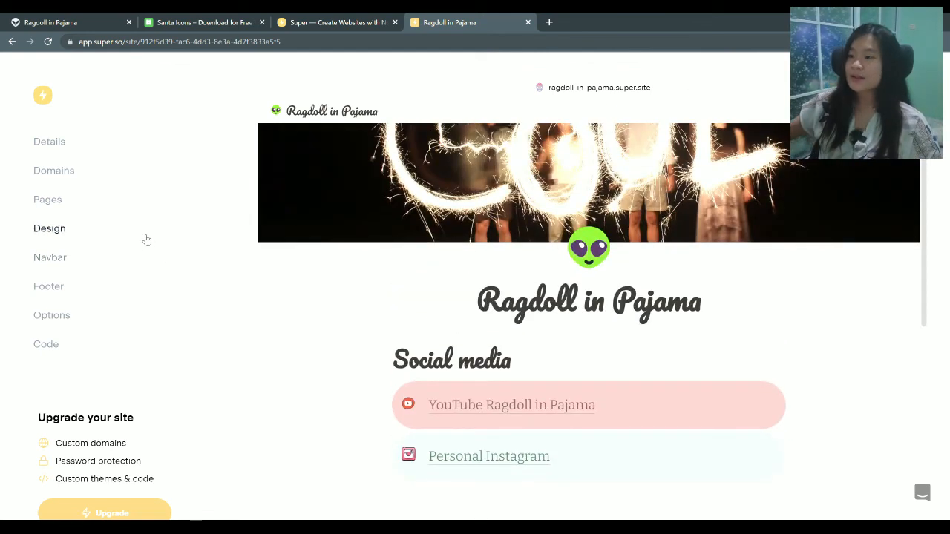
click(73, 352)
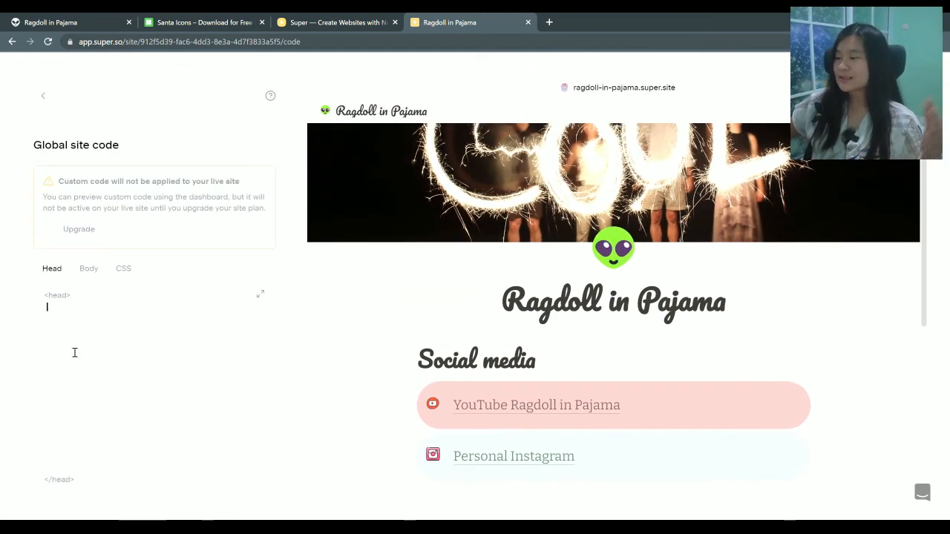
click(75, 352)
scroll(596, 304, down, 2)
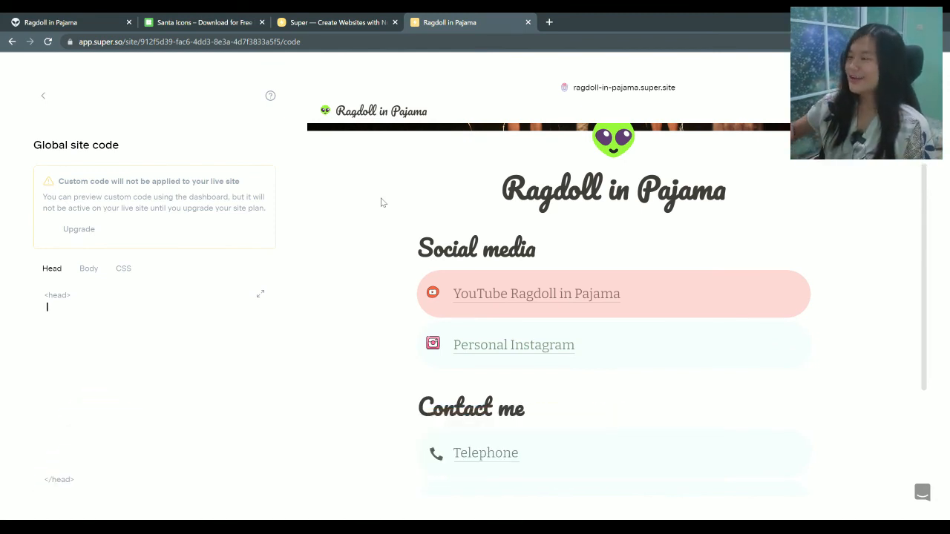
scroll(403, 212, up, 2)
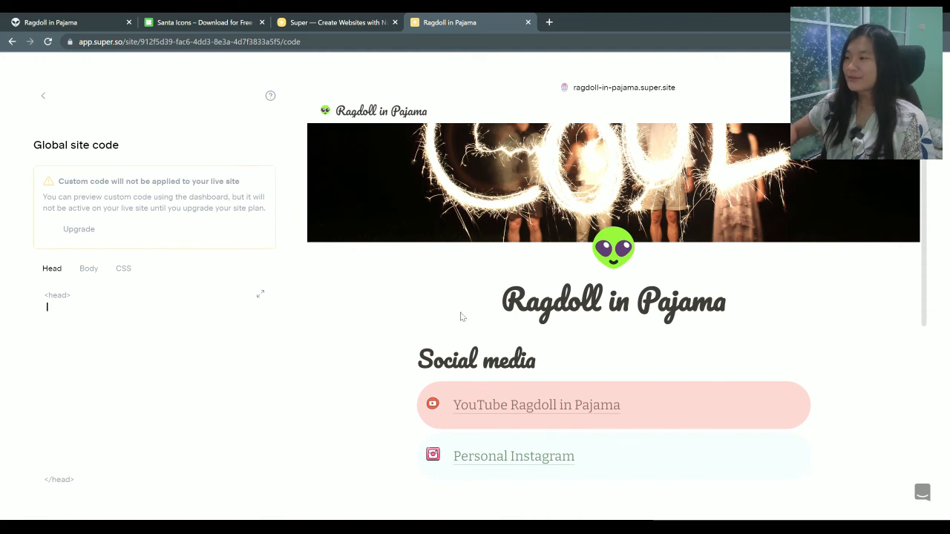
scroll(426, 317, down, 2)
scroll(498, 287, up, 2)
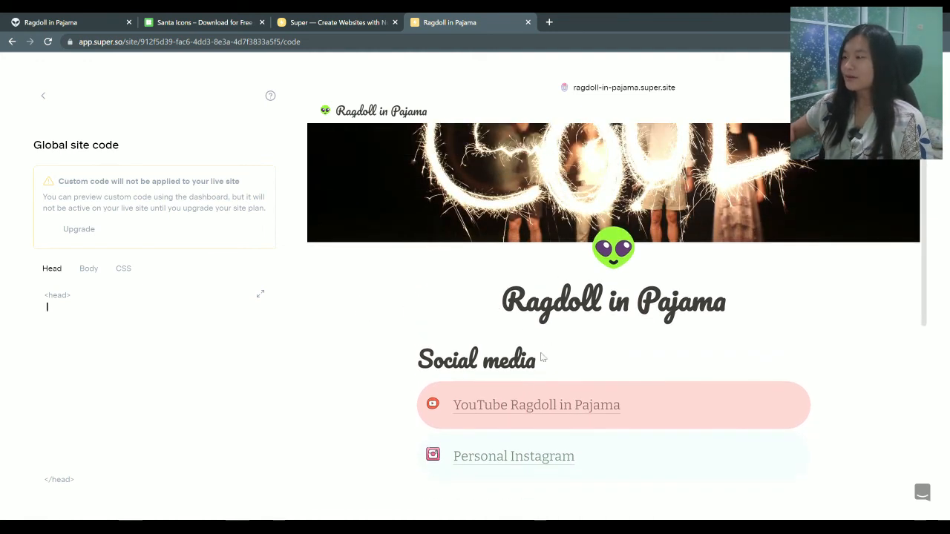
scroll(667, 382, down, 2)
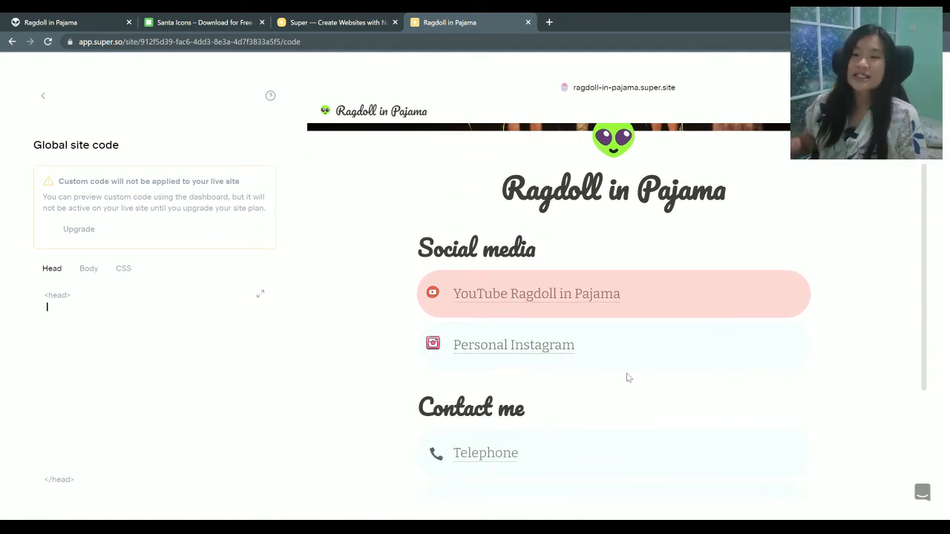